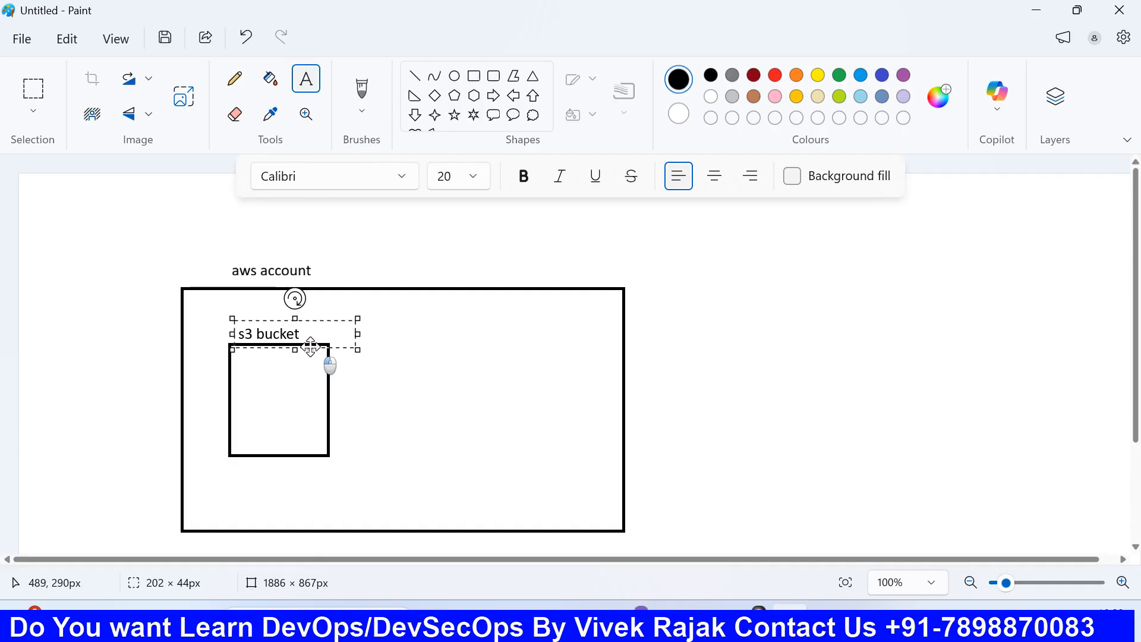
# Draw a rectangle of about 208 × 63 px inside the aws account box beside the s3 bucket square and label it "trail".
pyautogui.click(294, 379)
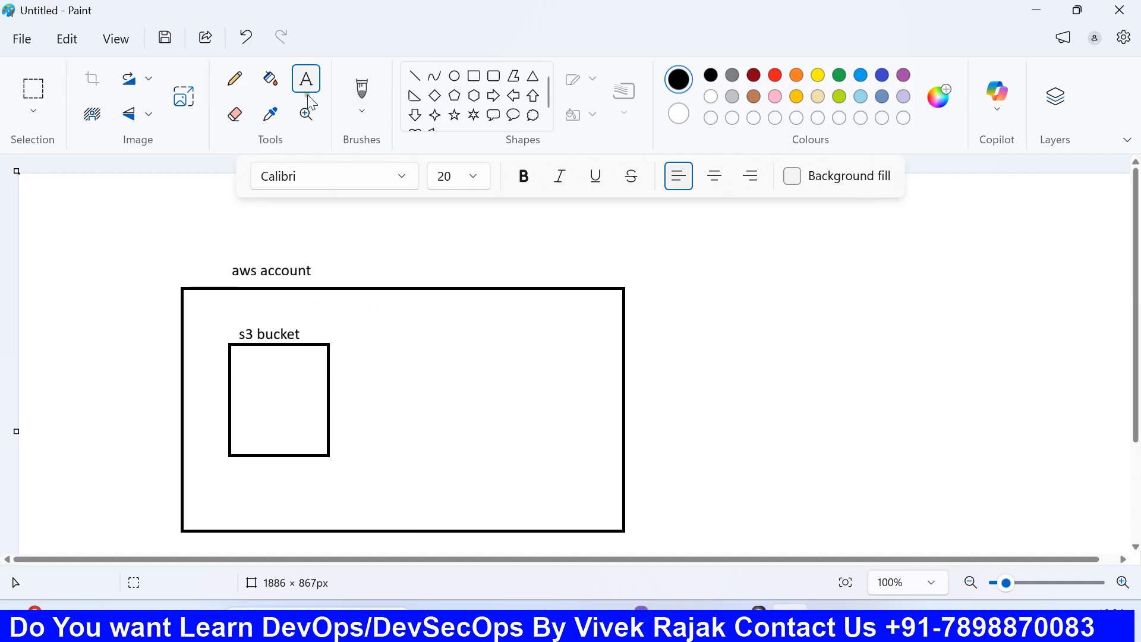
pyautogui.click(471, 85)
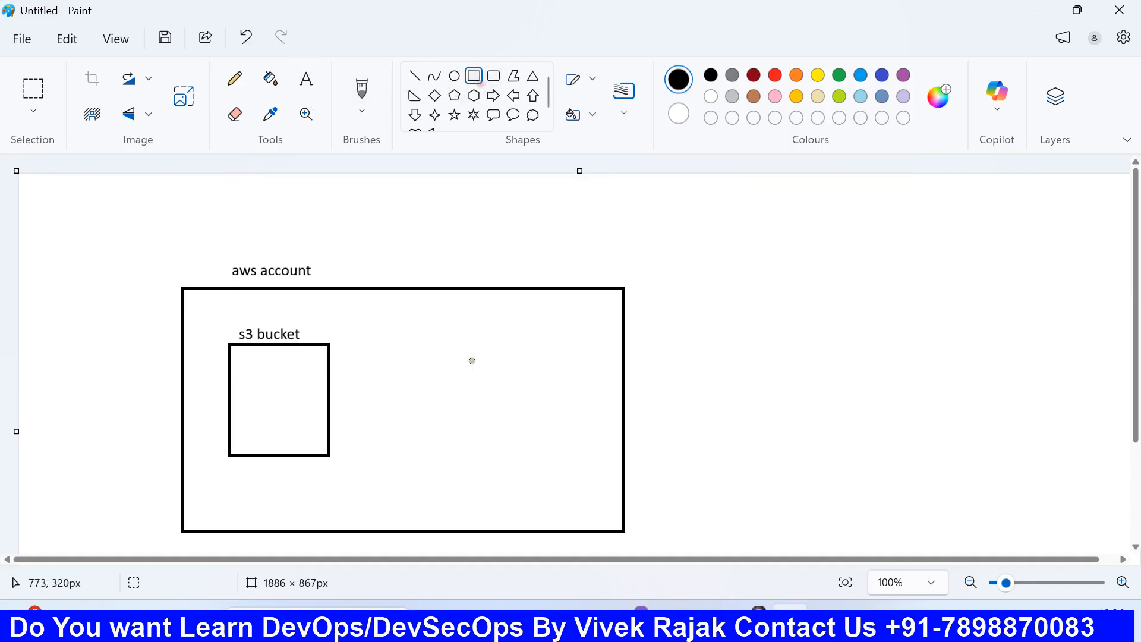
pyautogui.moveTo(446, 352); pyautogui.dragTo(571, 391)
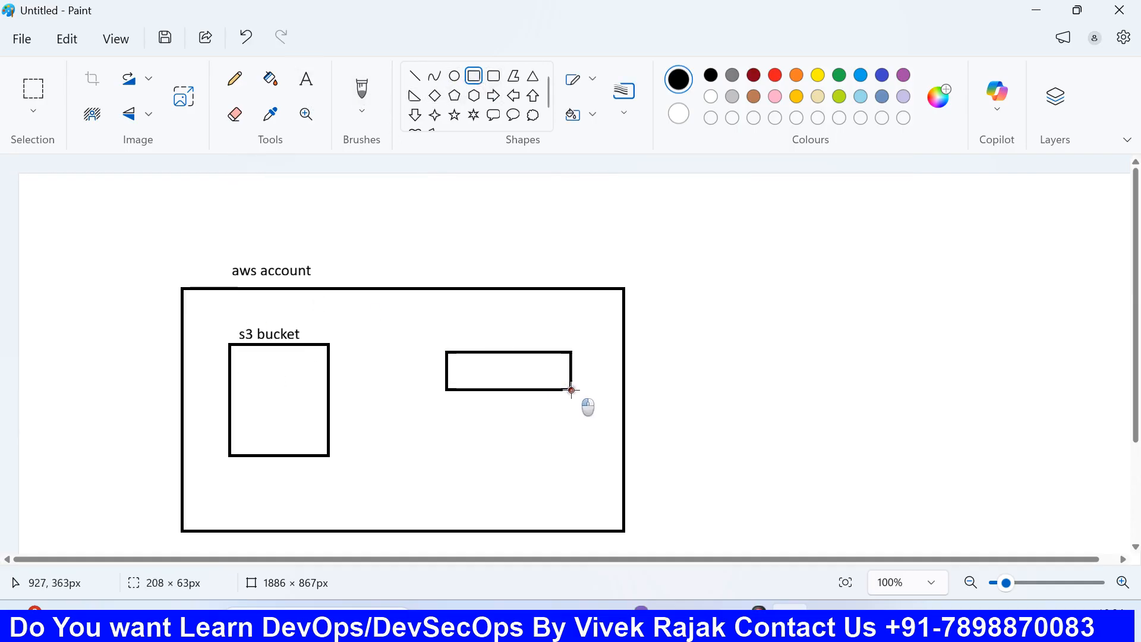
pyautogui.click(305, 79)
pyautogui.click(479, 362)
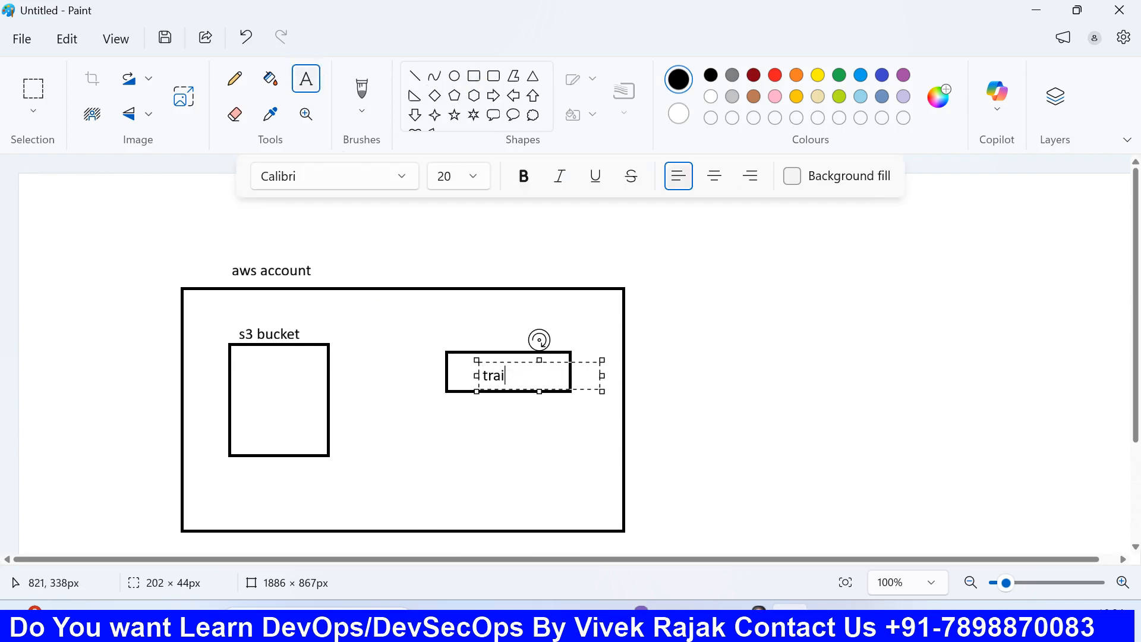
pyautogui.click(666, 443)
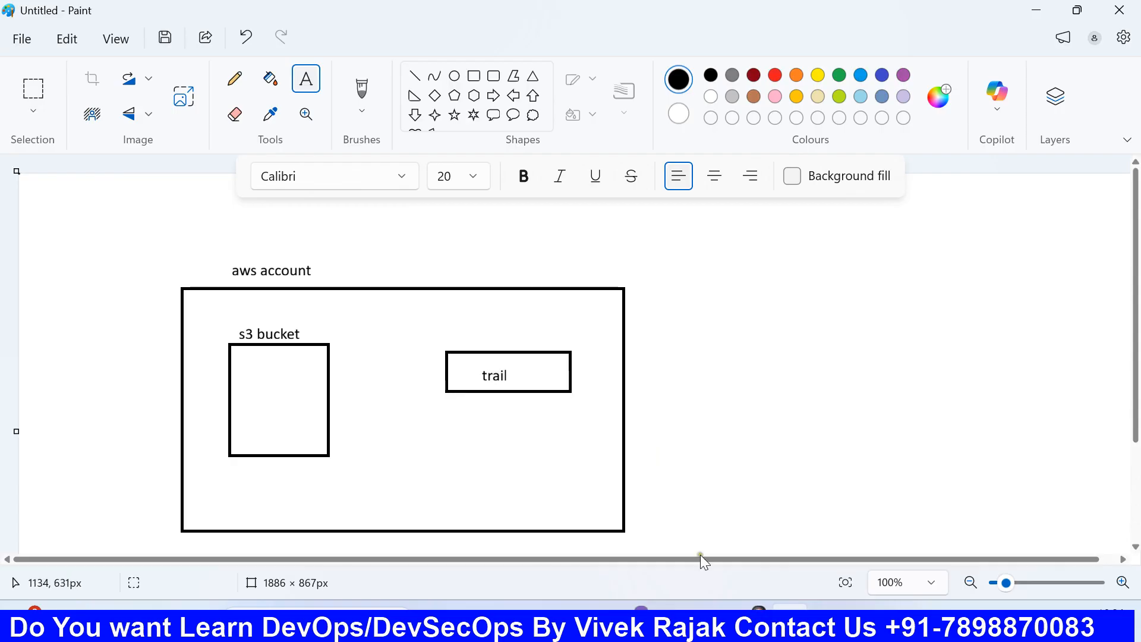
# Switch to the AWS console in the browser, search for "s3 buckets" and open the S3 service.
pyautogui.click(672, 622)
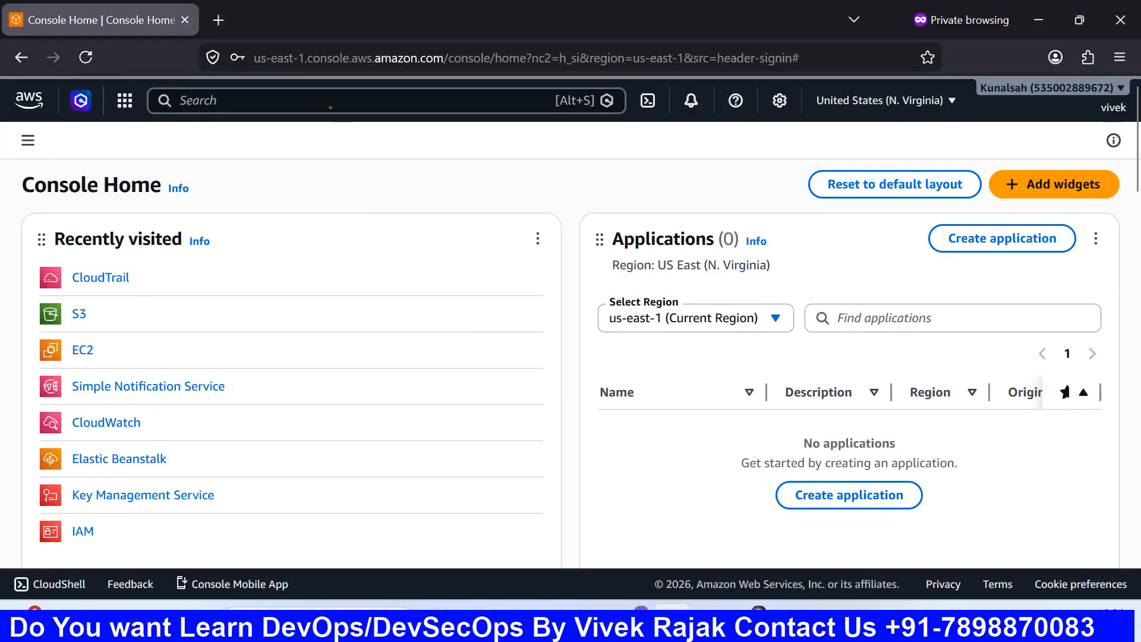
pyautogui.click(330, 106)
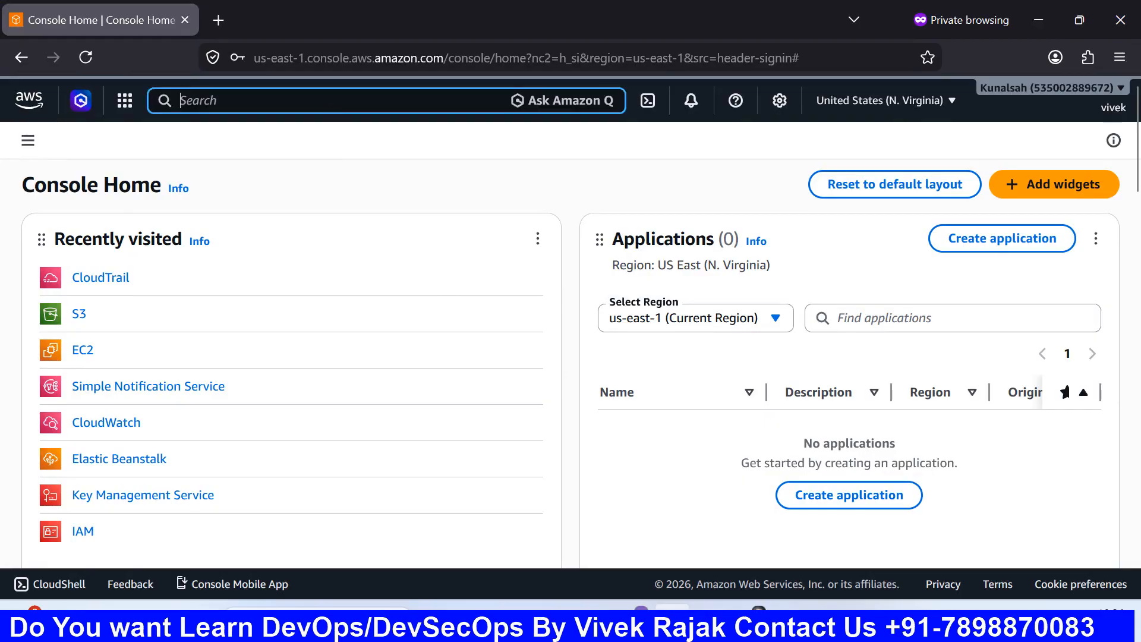
pyautogui.write('s3 bucke')
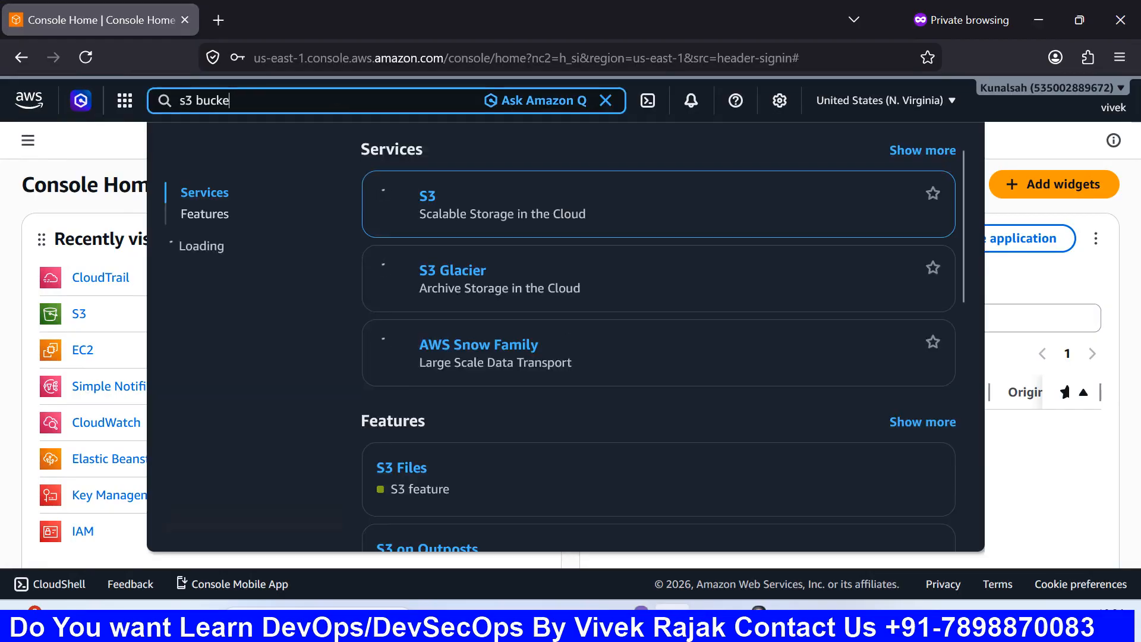
pyautogui.write('ts')
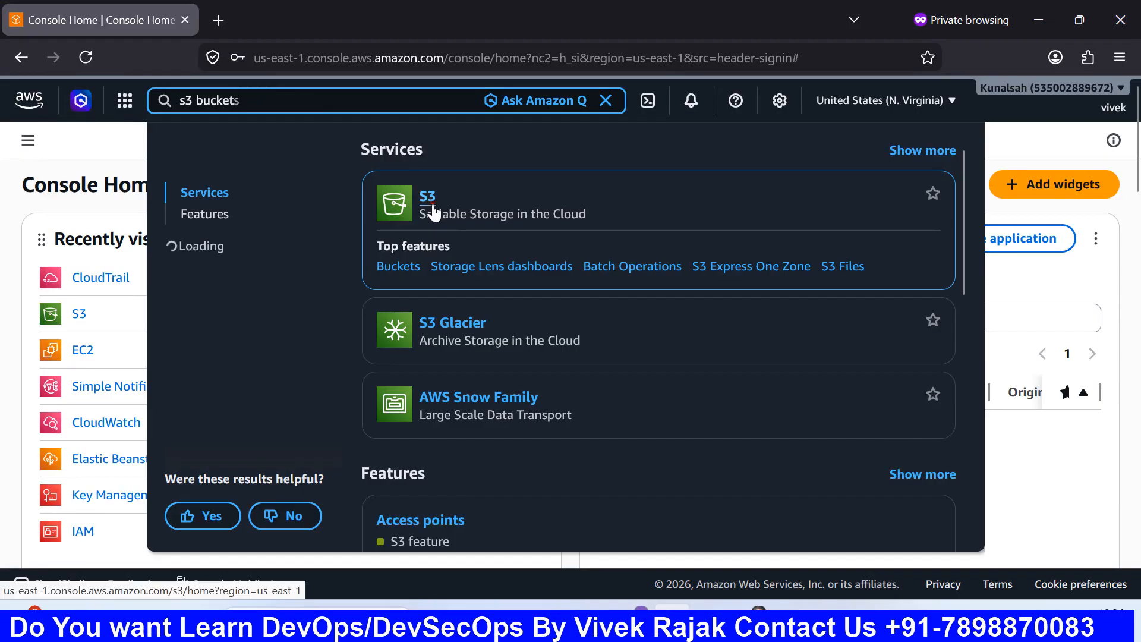
pyautogui.click(434, 212)
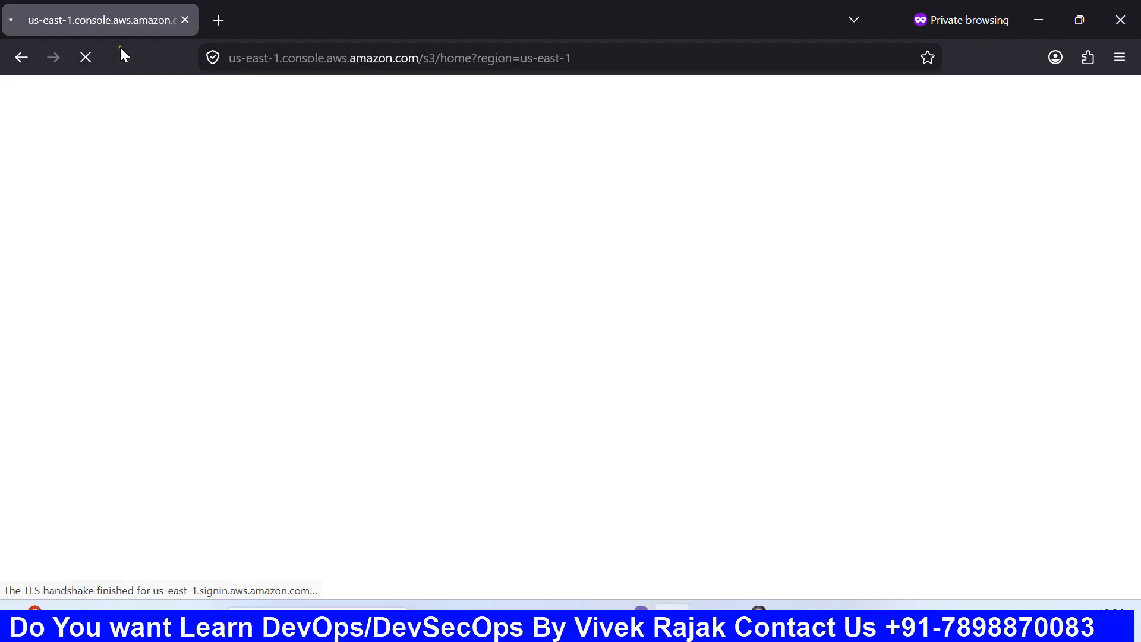
# Duplicate the S3 browser tab, search for "cloudtrail" in the copy and open the CloudTrail service.
pyautogui.rightClick(118, 28)
pyautogui.click(203, 244)
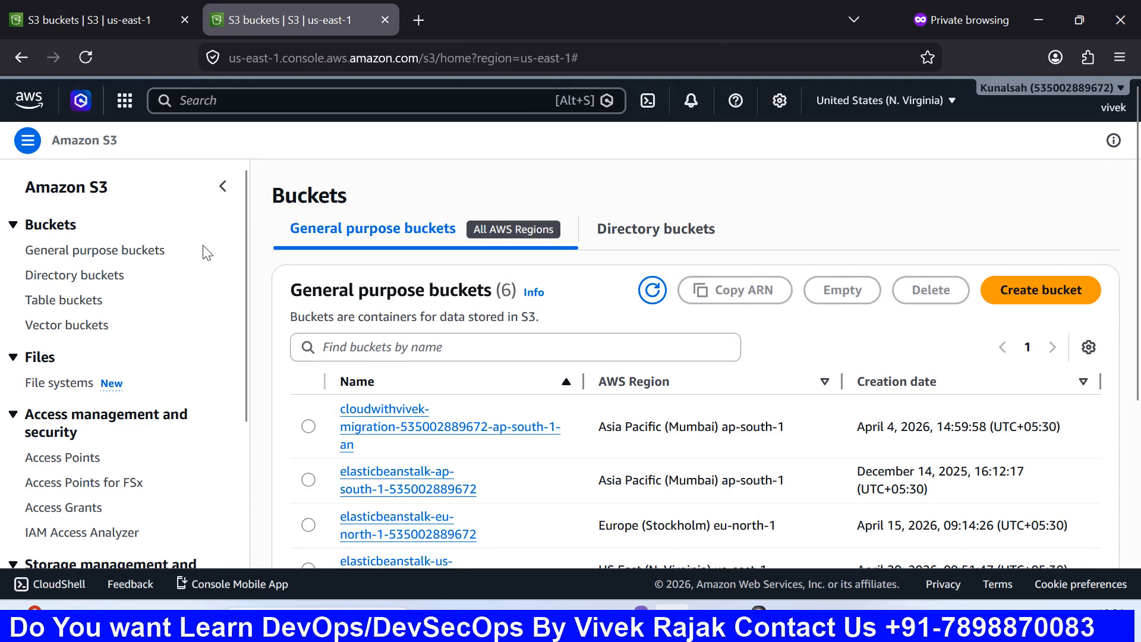
pyautogui.click(315, 100)
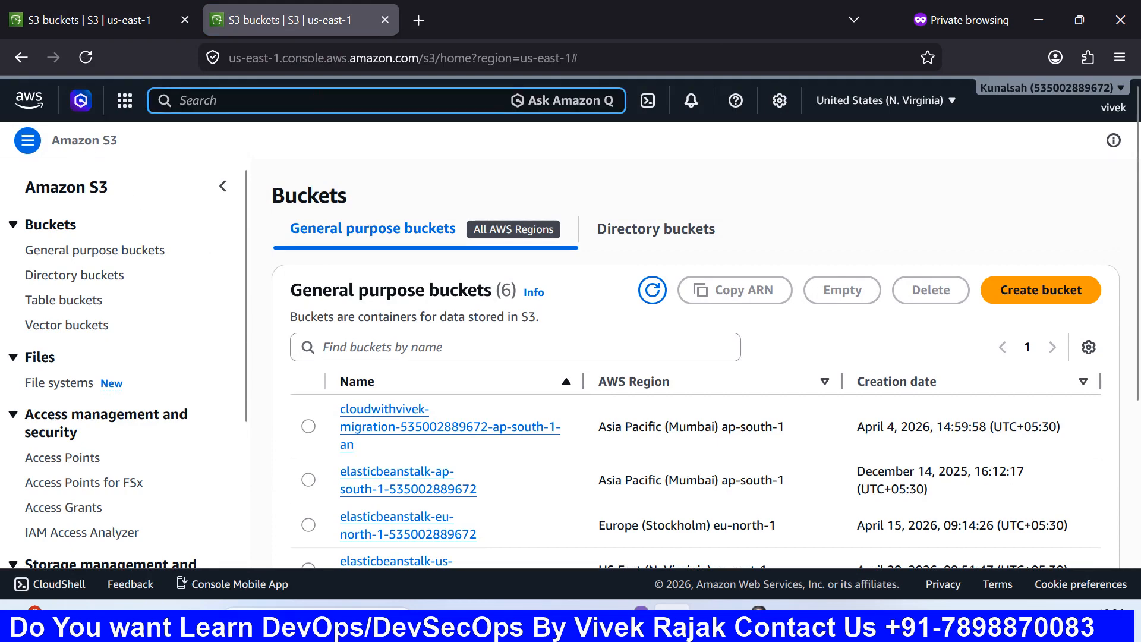
pyautogui.write('cloudtr')
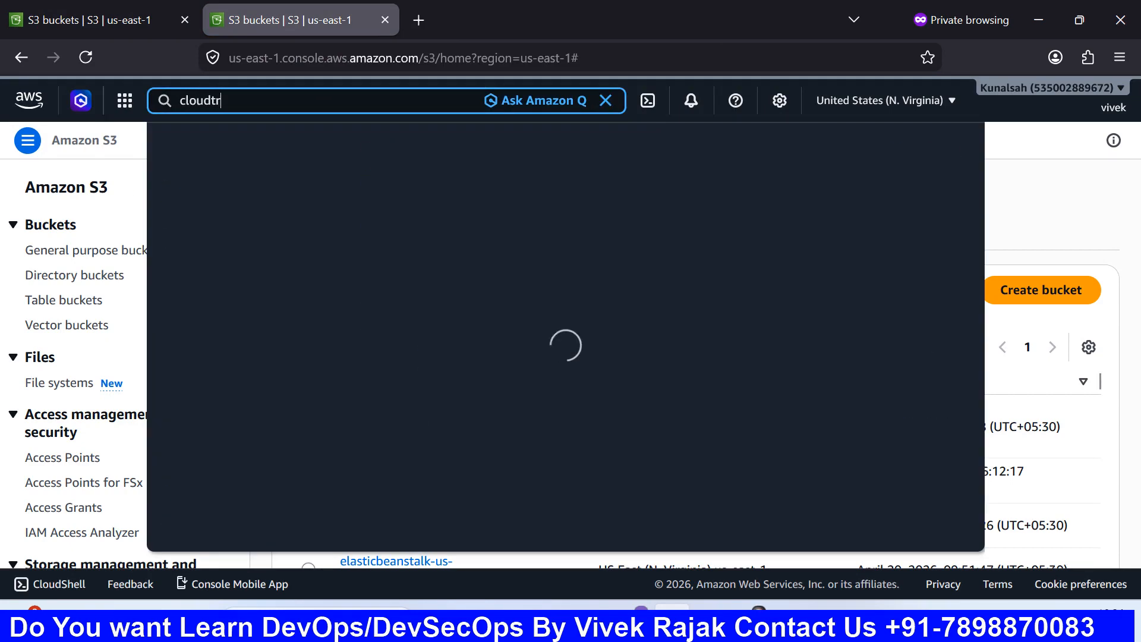
pyautogui.write('ail')
pyautogui.click(451, 208)
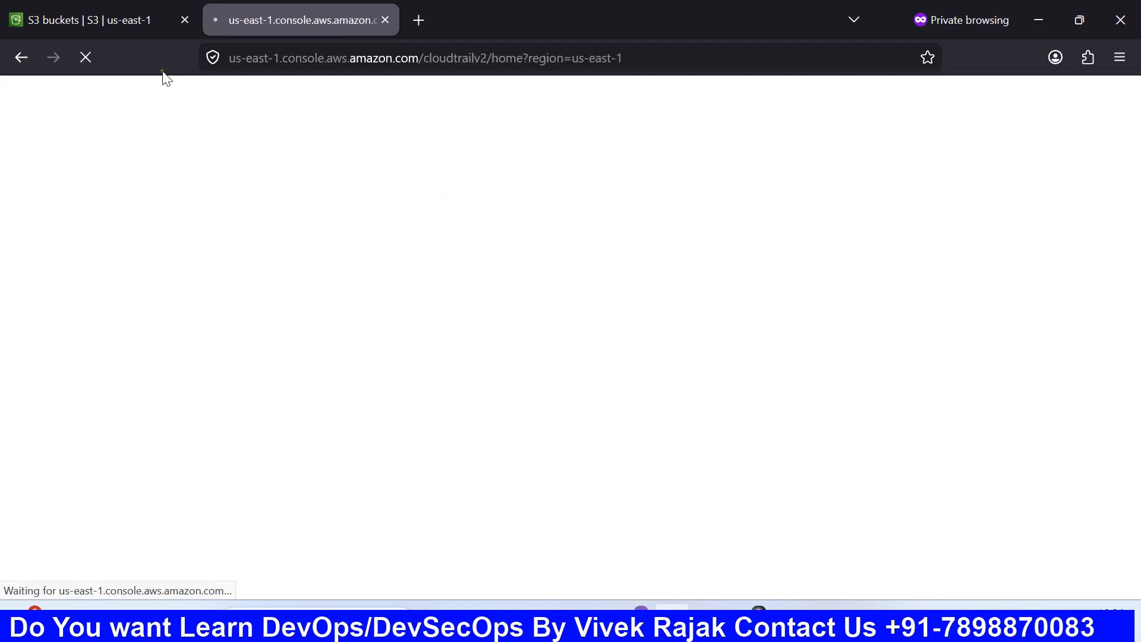
# Create an S3 bucket with default settings in the original S3 tab, named with the owner's first name followed by 26042026.
pyautogui.click(106, 22)
pyautogui.scroll(-3, 380, 329)
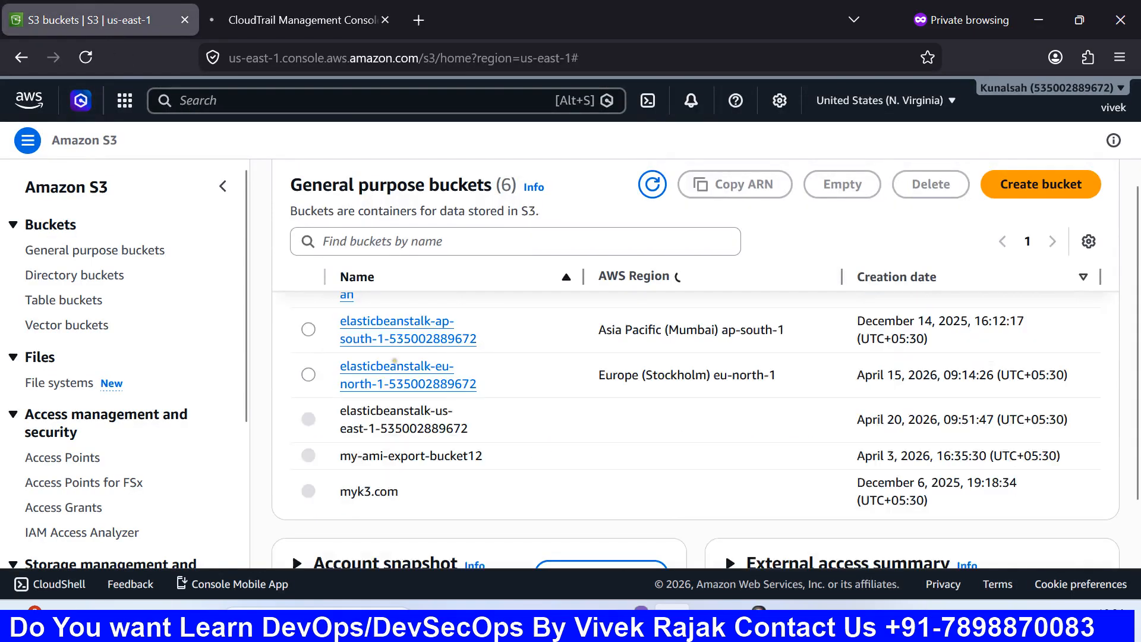
pyautogui.scroll(-3, 410, 357)
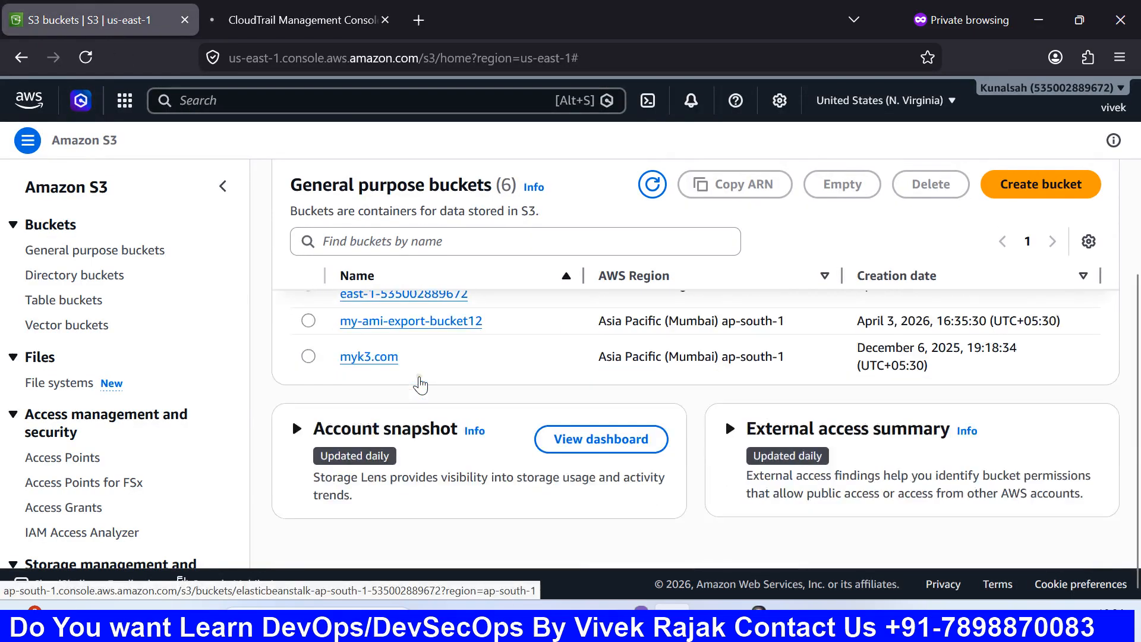
pyautogui.click(1024, 195)
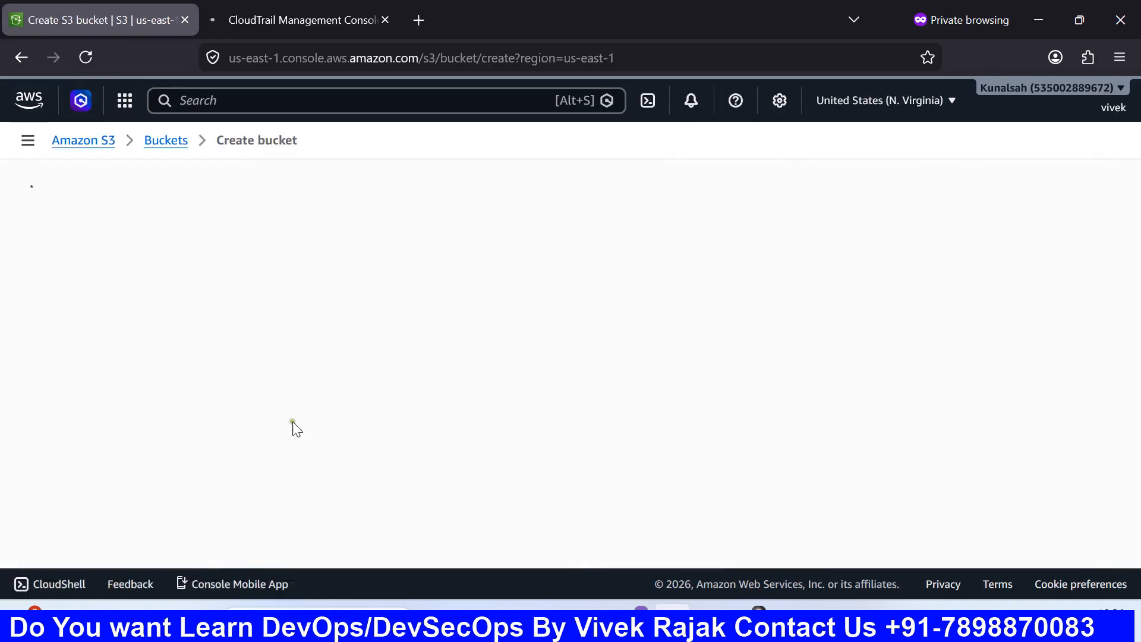
pyautogui.scroll(-3, 223, 400)
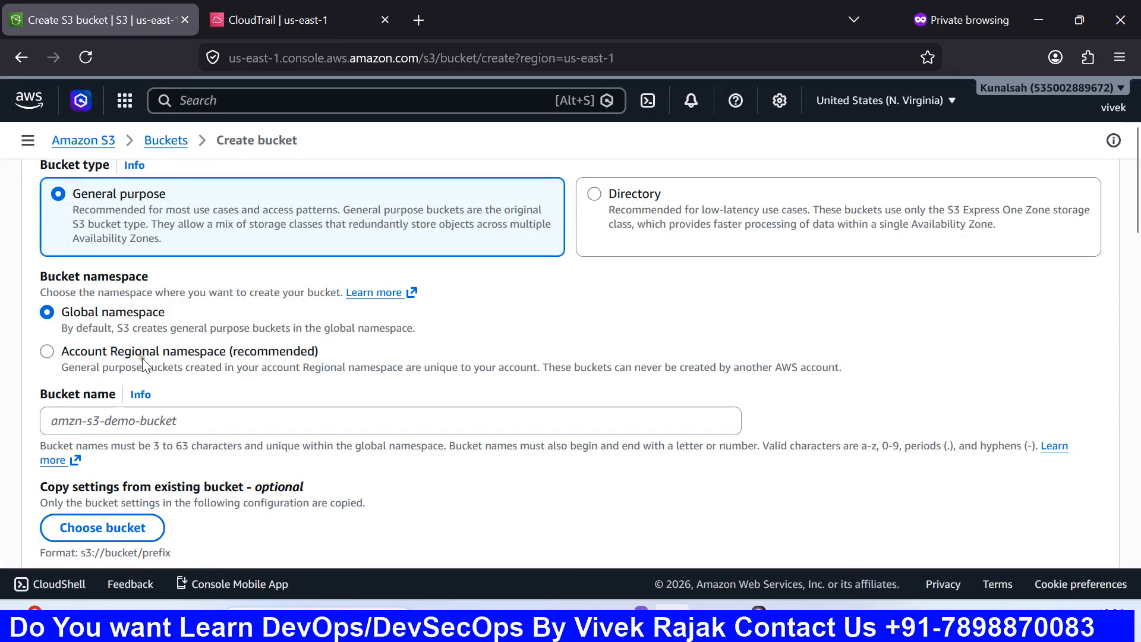
pyautogui.click(160, 422)
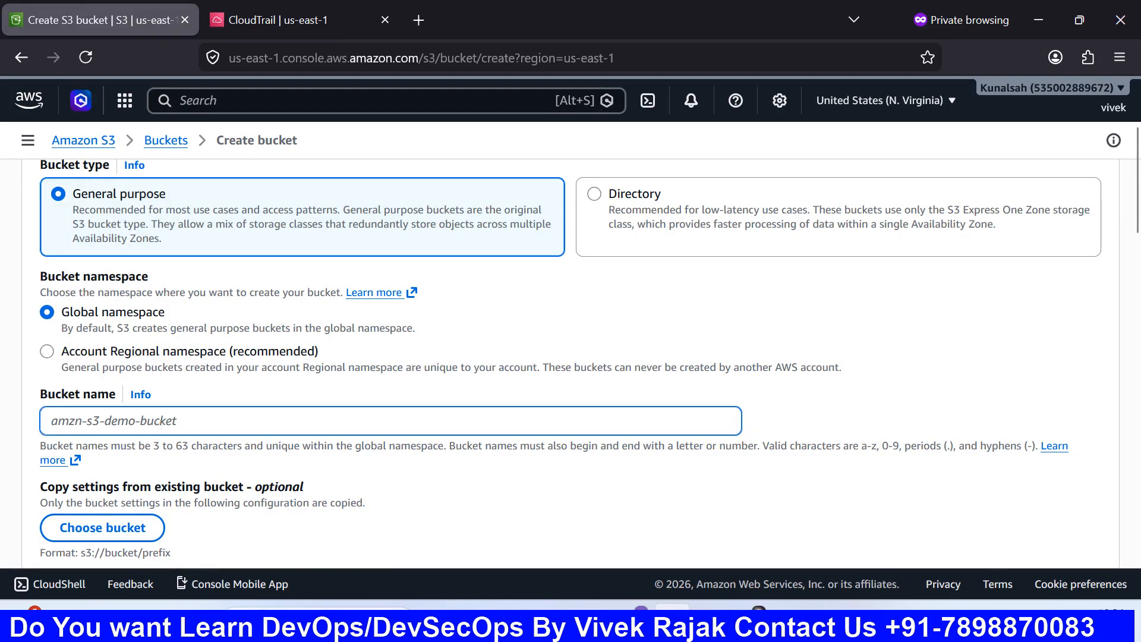
pyautogui.write('iv')
pyautogui.write('vi')
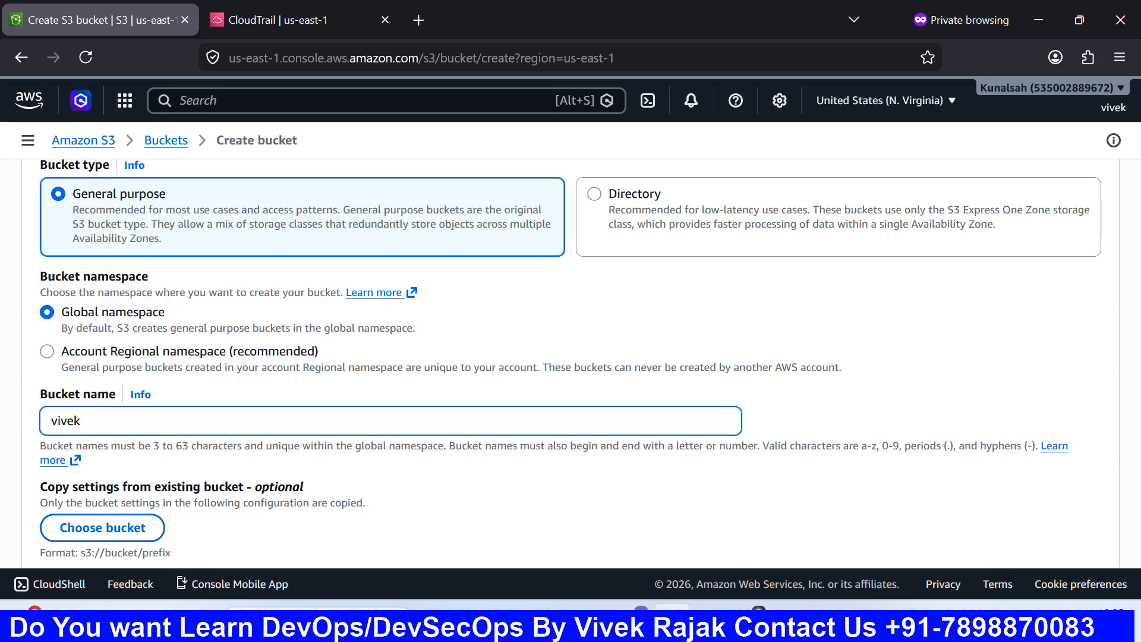
pyautogui.write('ek26042026')
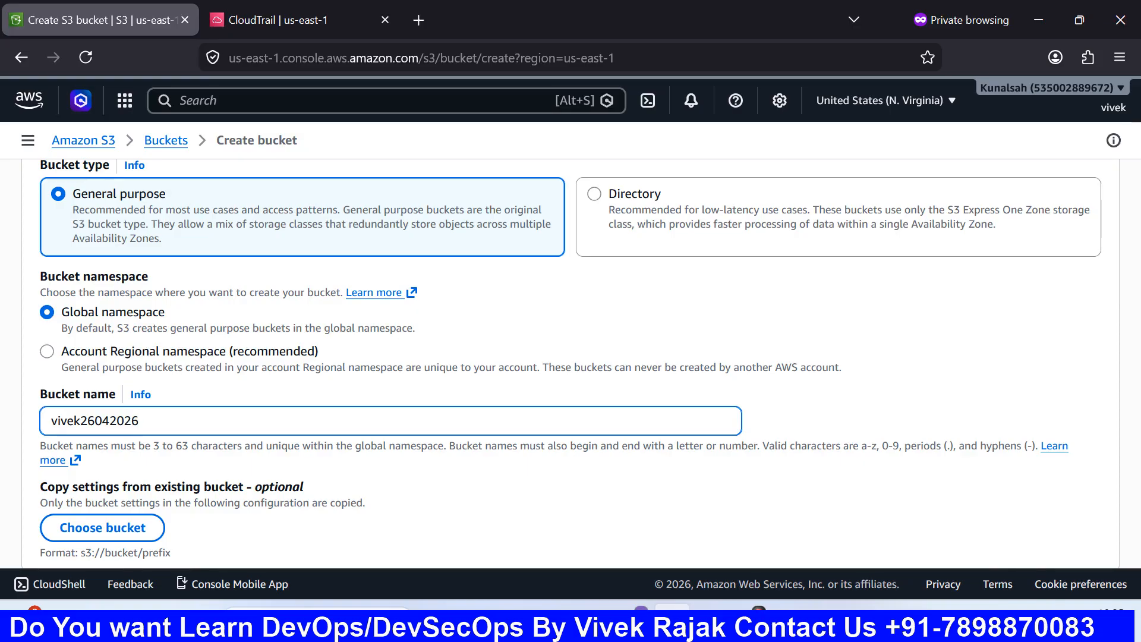
pyautogui.scroll(-20, 771, 473)
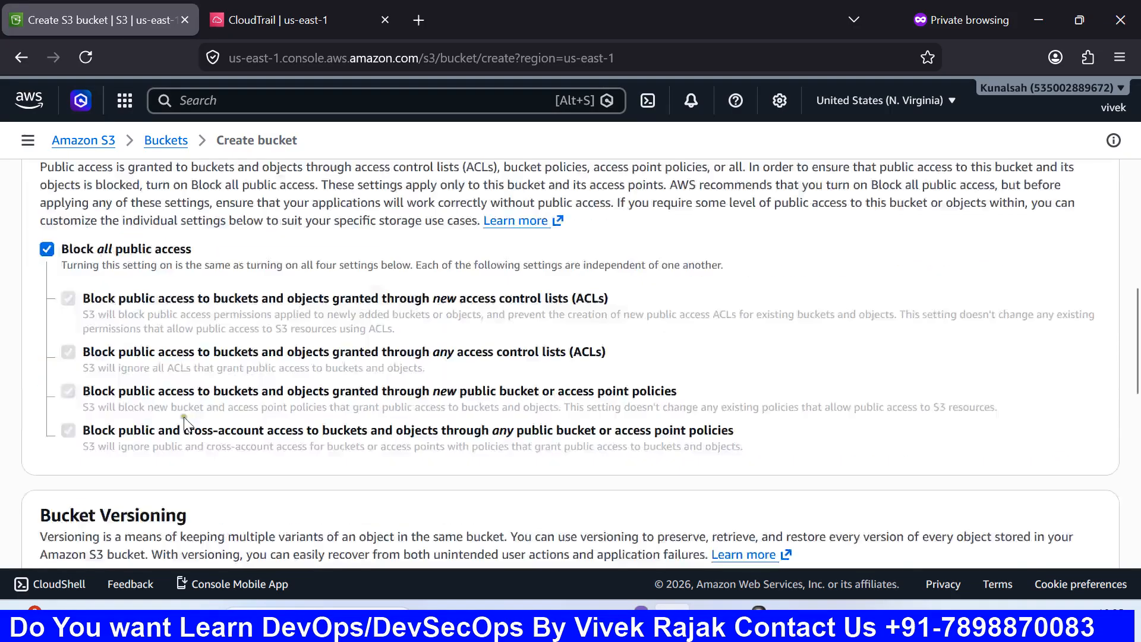
pyautogui.click(1034, 521)
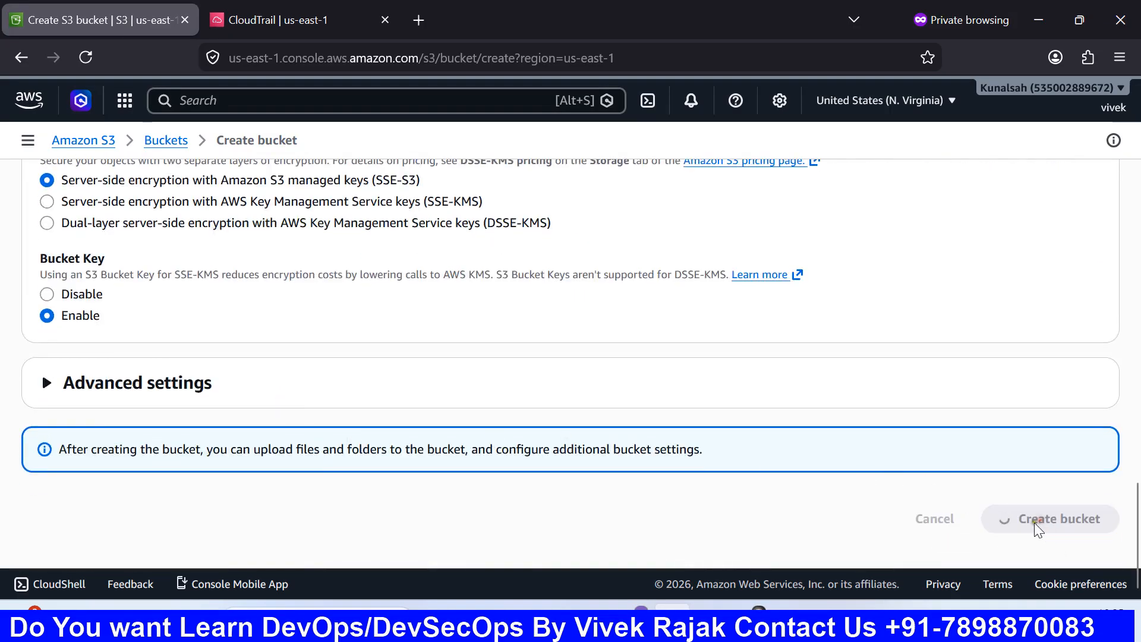
# Open the CloudTrail dashboard in the other browser tab and examine its Trails, Insights and event history sections.
pyautogui.click(296, 25)
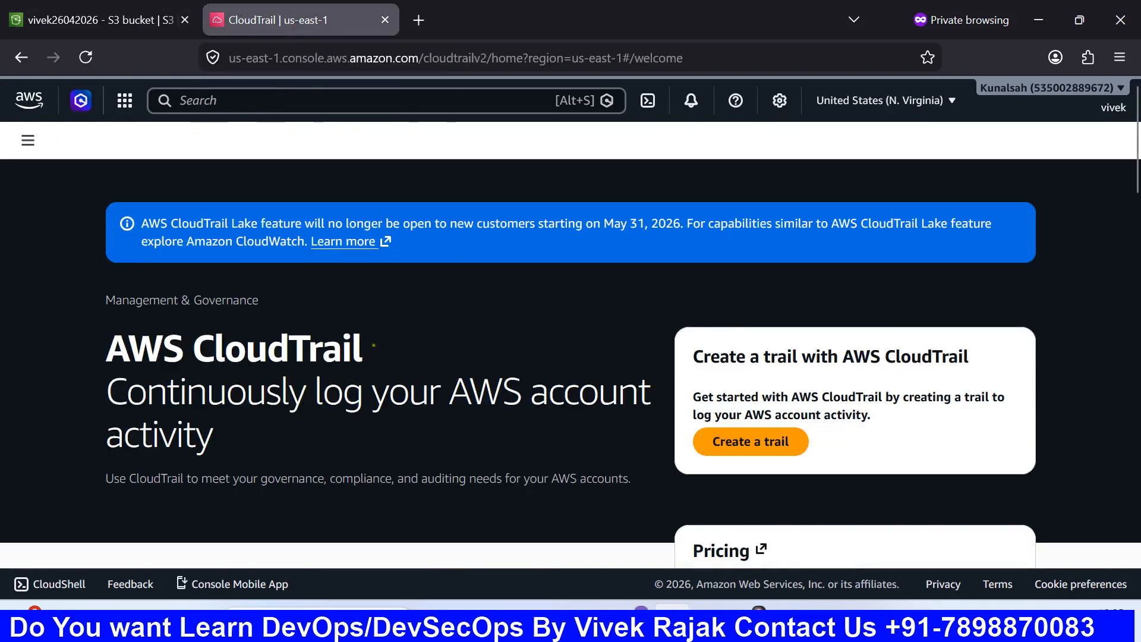
pyautogui.click(34, 145)
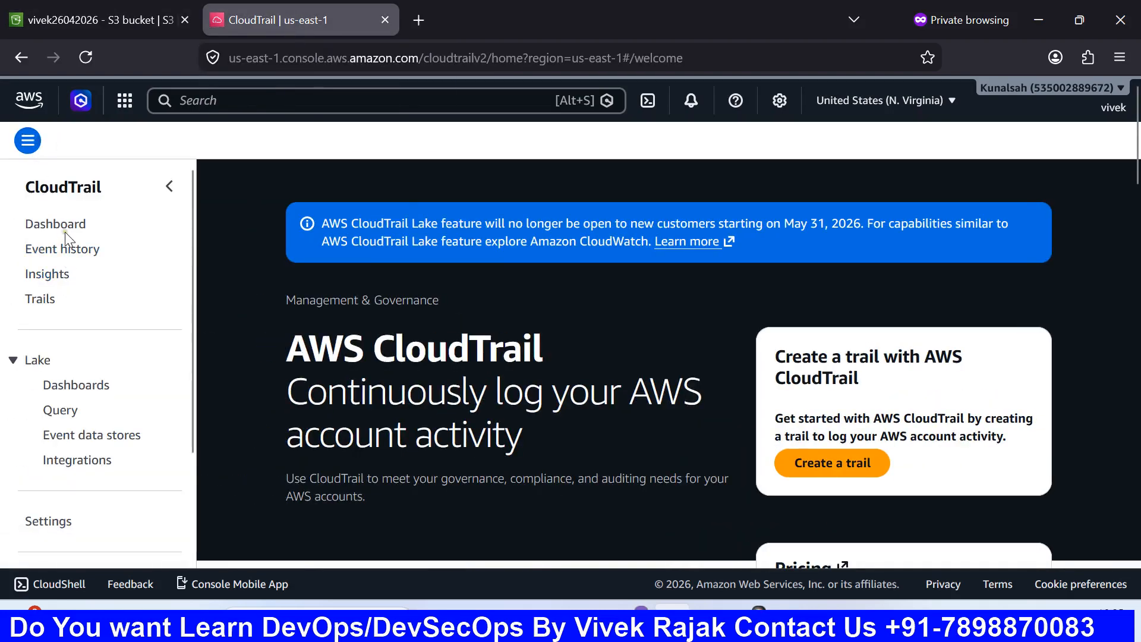
pyautogui.click(62, 225)
pyautogui.scroll(-3, 514, 419)
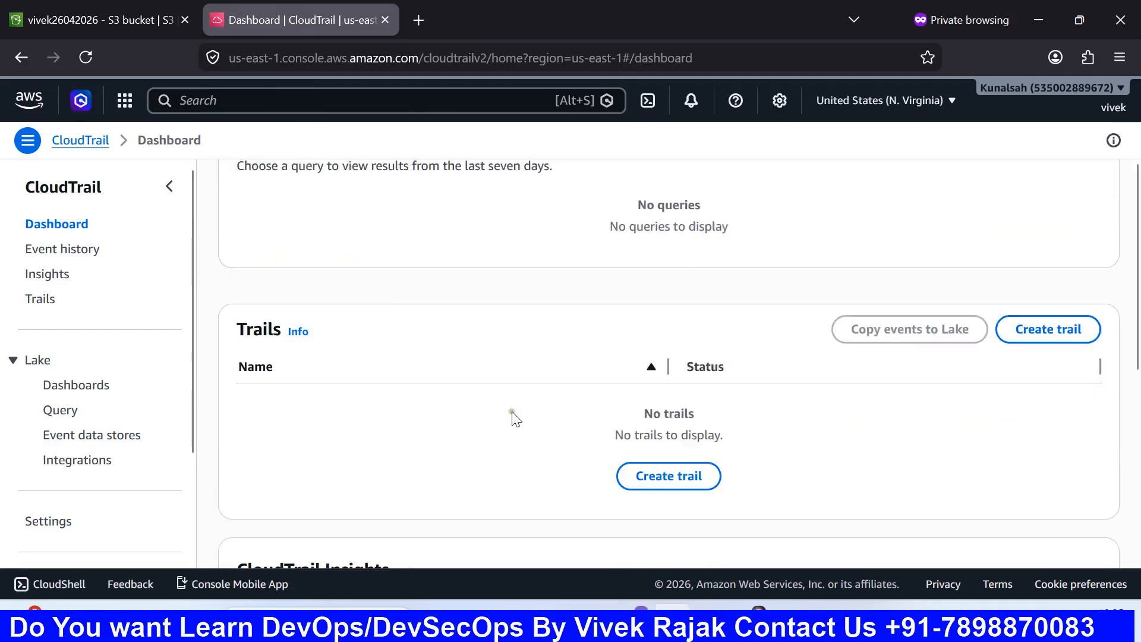
pyautogui.scroll(-5, 518, 418)
pyautogui.scroll(4, 522, 415)
pyautogui.scroll(-2, 532, 412)
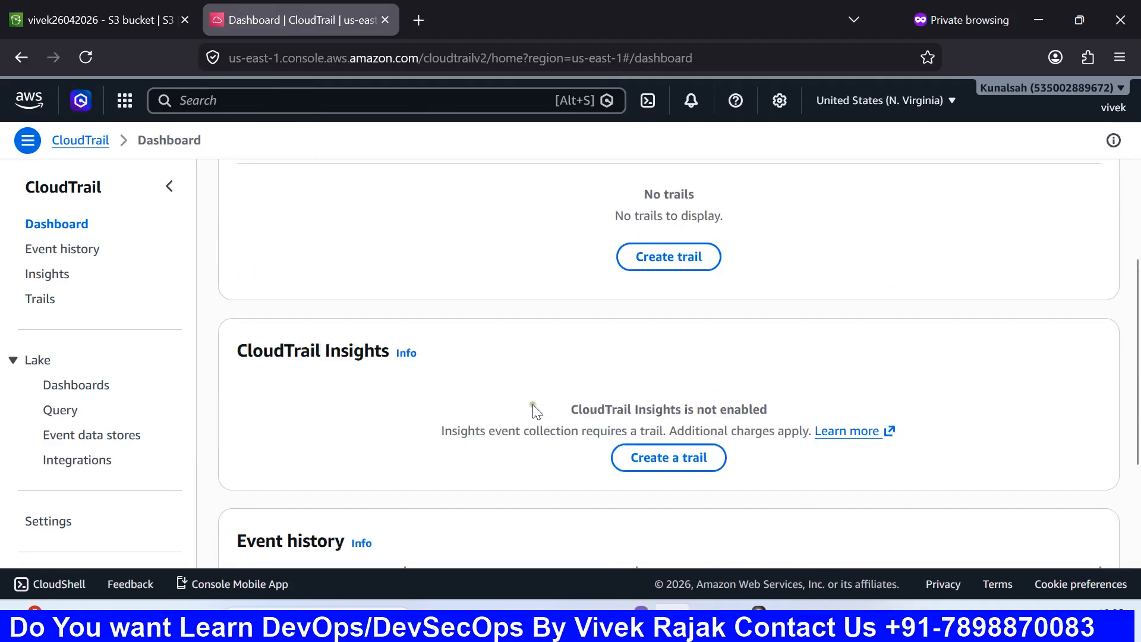
pyautogui.scroll(3, 475, 386)
# Open CloudTrail's event history and review the recorded management events.
pyautogui.click(60, 252)
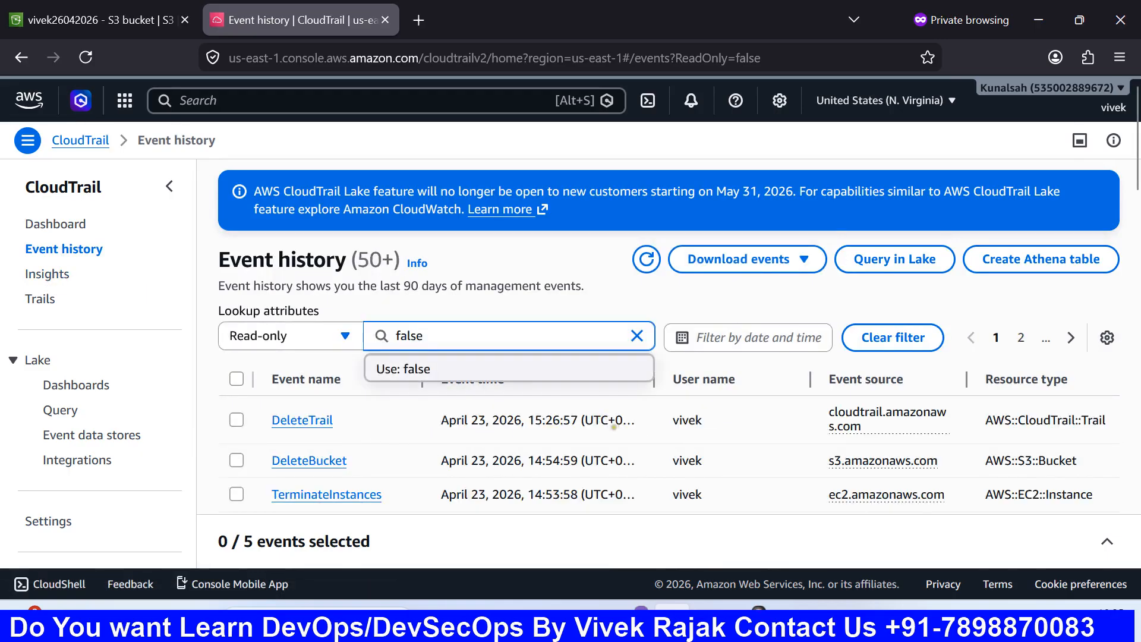
pyautogui.scroll(-5, 740, 404)
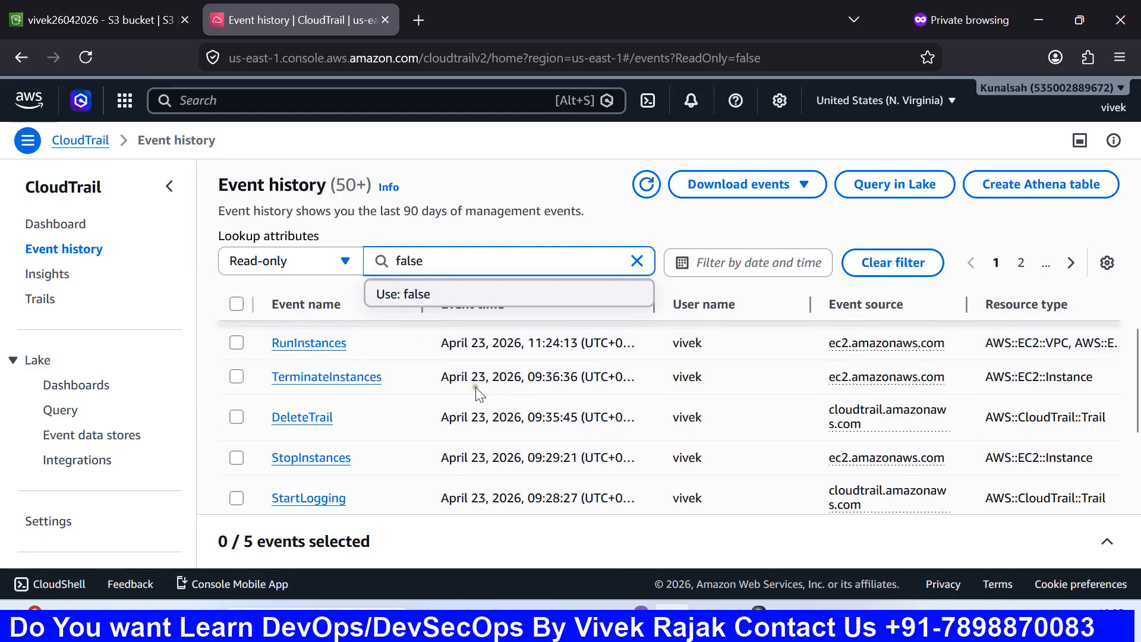
pyautogui.scroll(-5, 476, 387)
pyautogui.scroll(10, 470, 388)
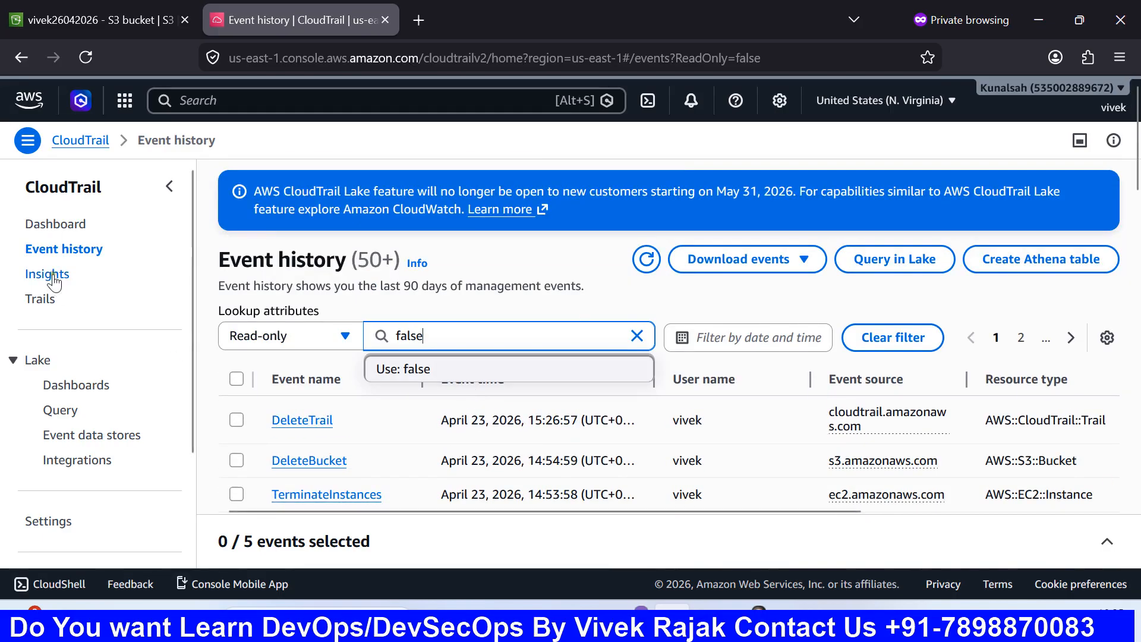
# Start creating a new CloudTrail trail and name it "myevent".
pyautogui.click(39, 298)
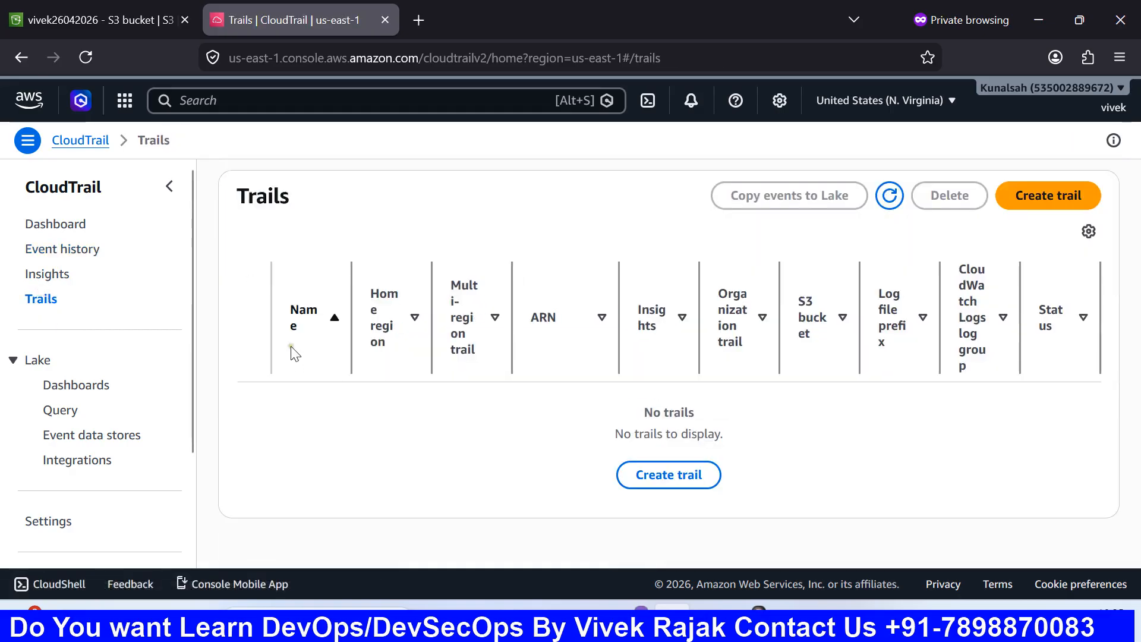
pyautogui.click(659, 477)
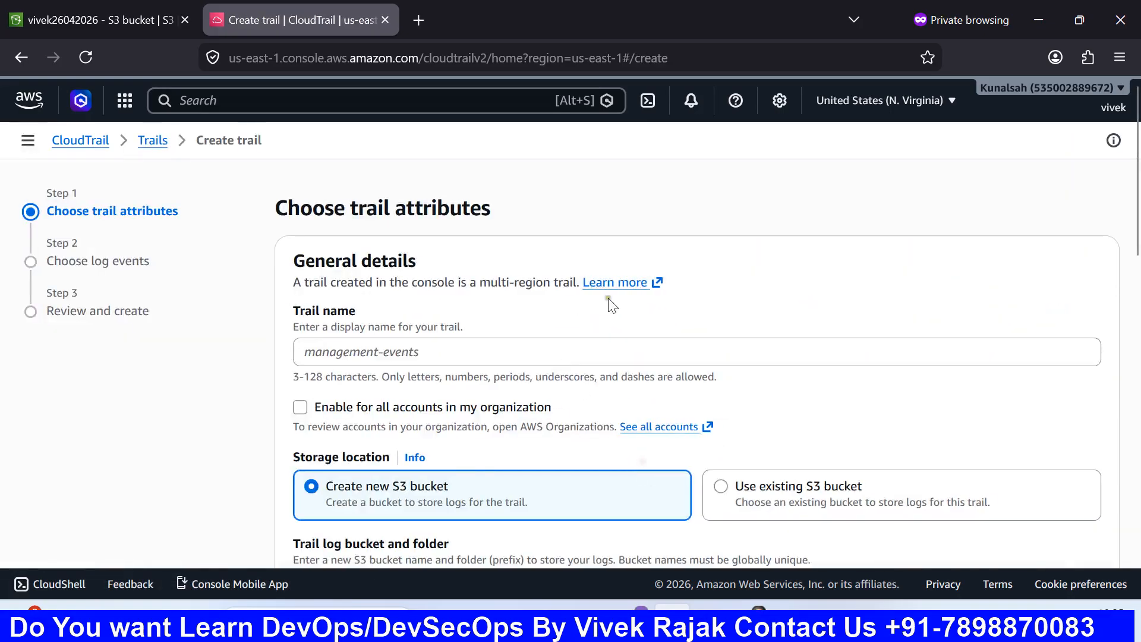
pyautogui.click(421, 353)
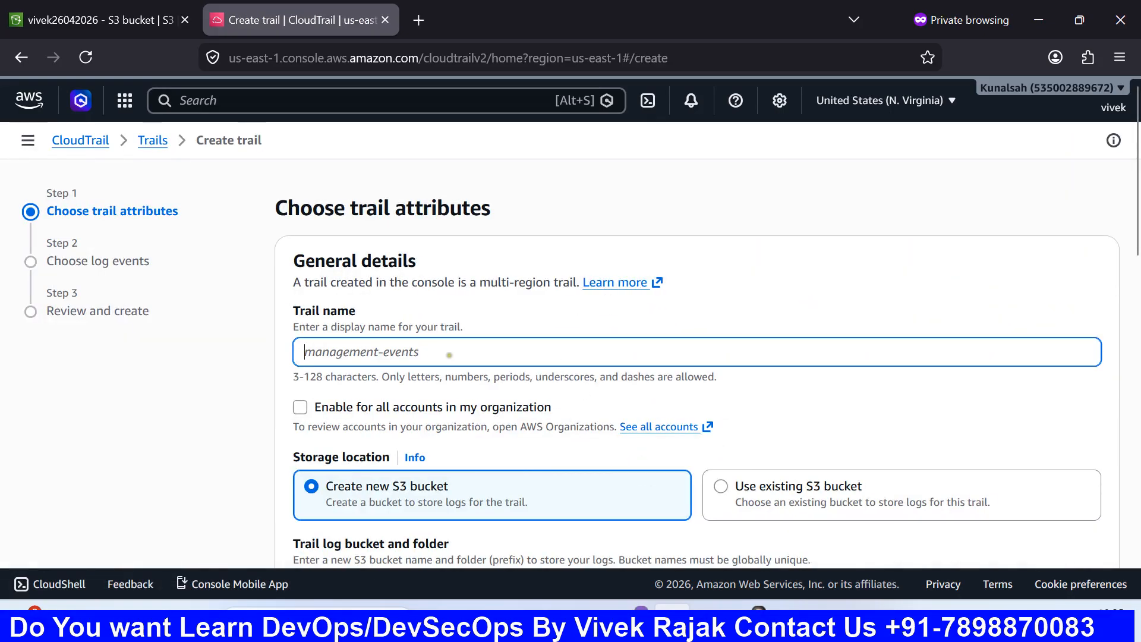
pyautogui.write('myev')
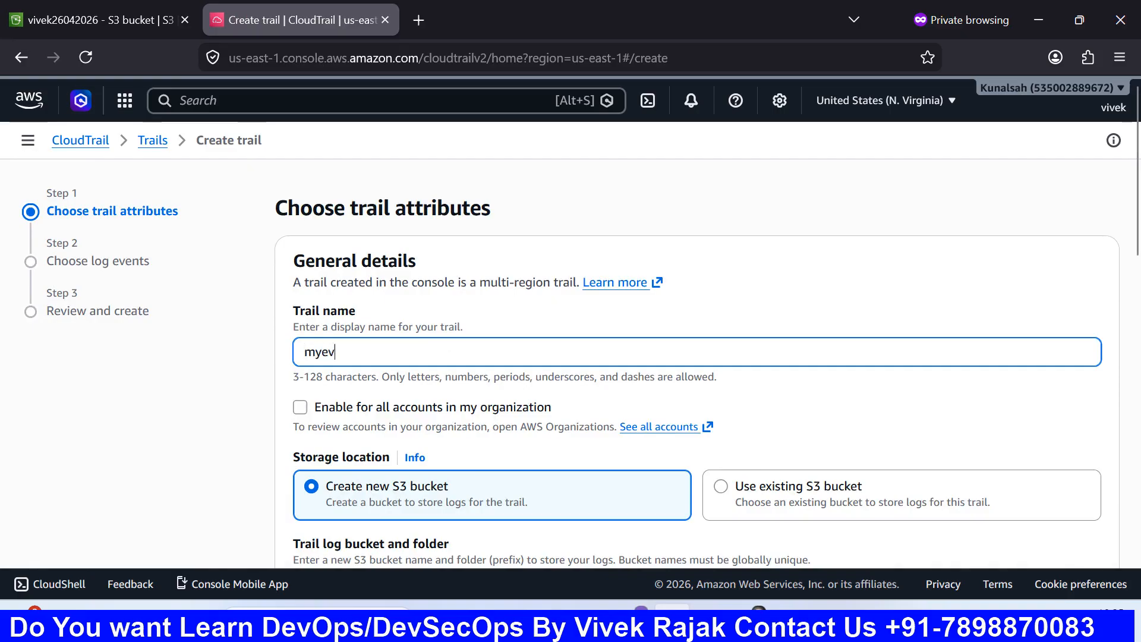
pyautogui.write('ent')
pyautogui.scroll(-1, 419, 390)
pyautogui.scroll(-1, 419, 391)
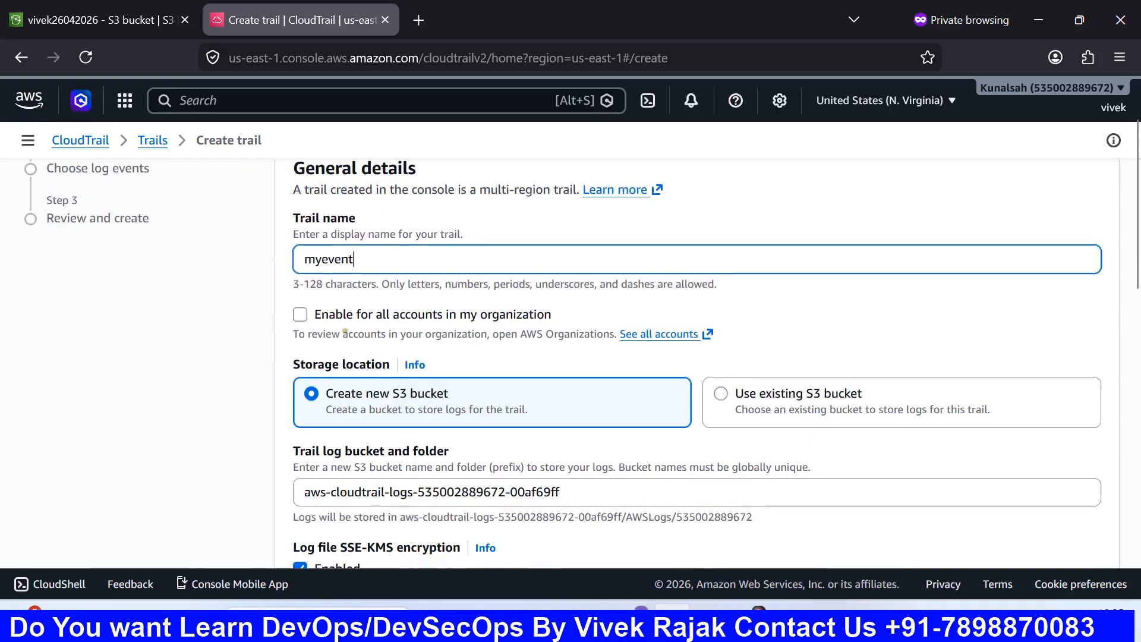
# Examine the trail's organization and storage location options and compare them with the architecture sketch in Paint.
pyautogui.click(459, 320)
pyautogui.click(459, 320)
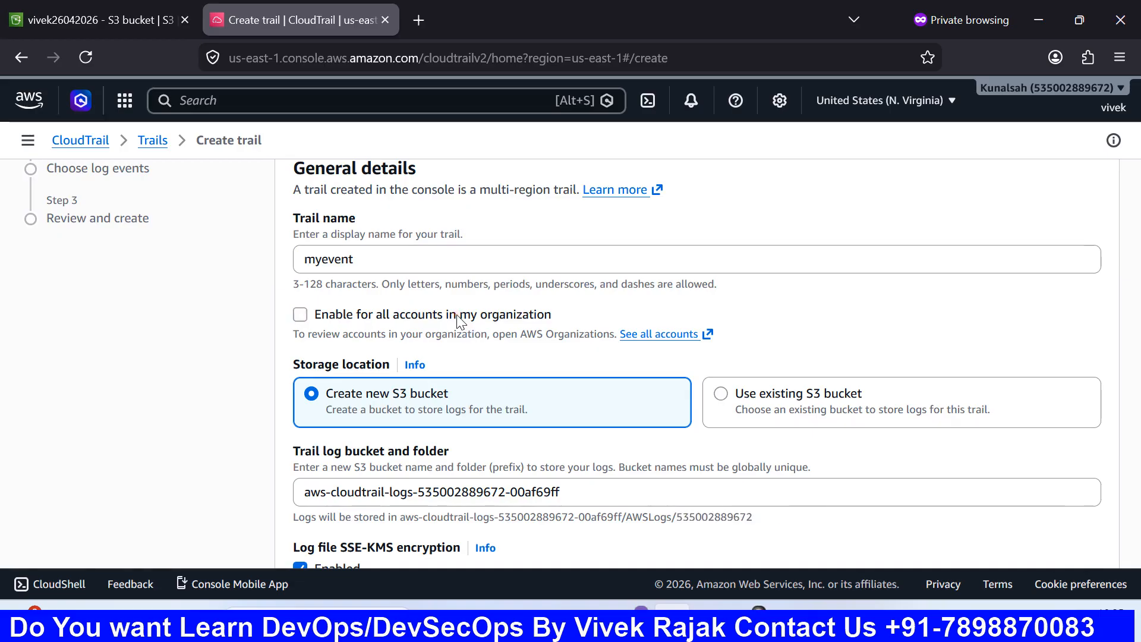
pyautogui.scroll(-2, 491, 357)
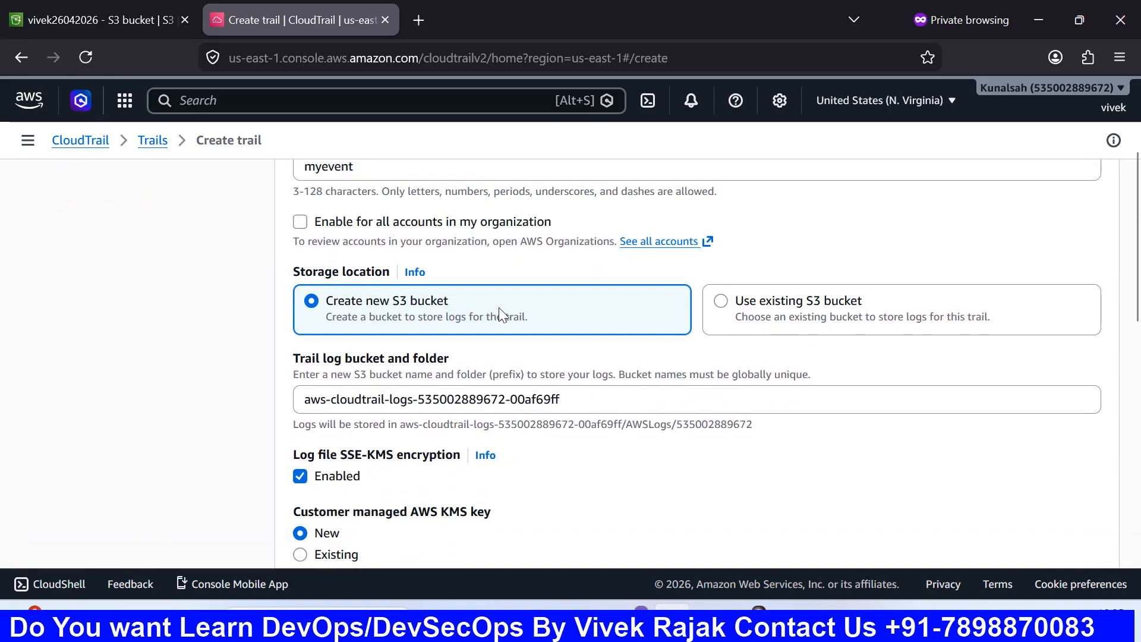
pyautogui.click(790, 623)
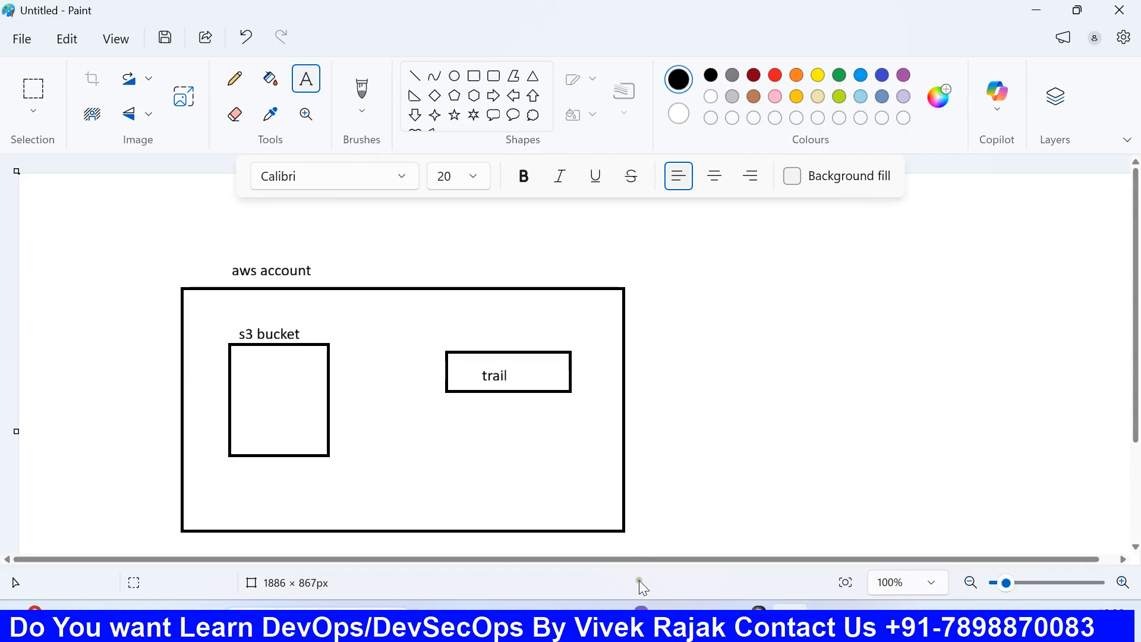
pyautogui.click(675, 614)
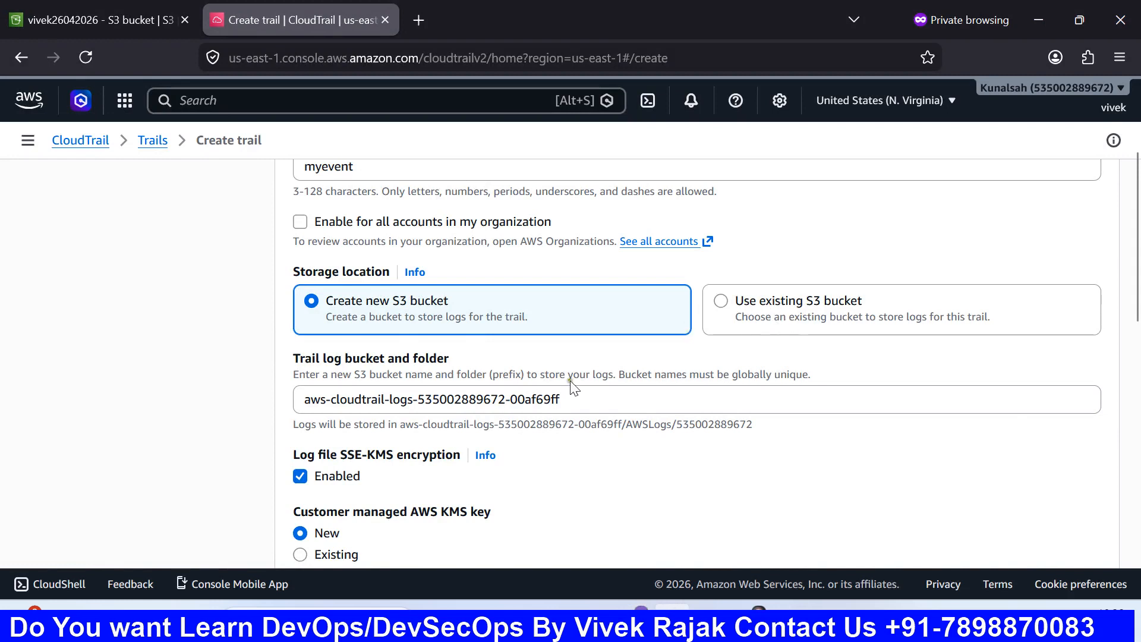
# Disable log file SSE-KMS encryption for the trail.
pyautogui.scroll(-3, 326, 275)
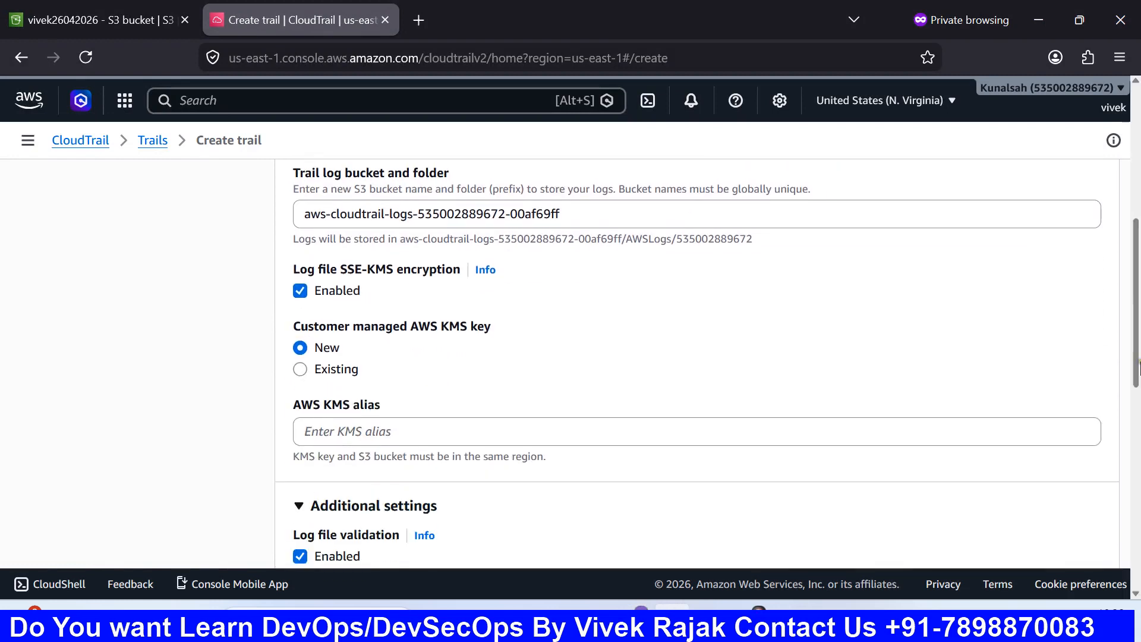
pyautogui.moveTo(320, 271); pyautogui.dragTo(466, 270)
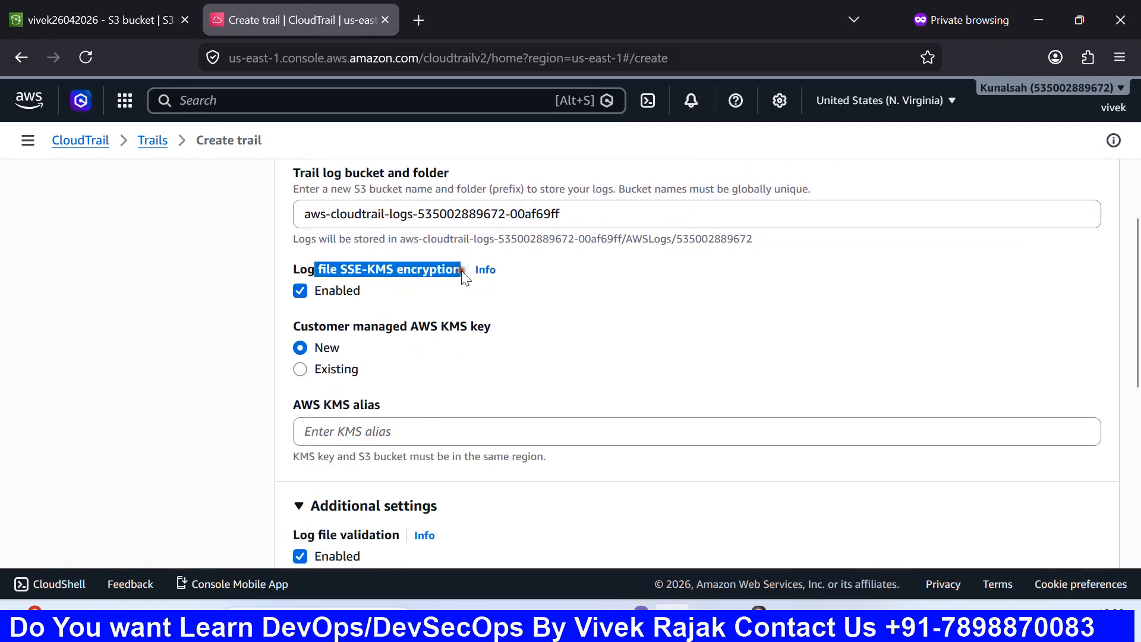
pyautogui.click(445, 298)
pyautogui.click(299, 292)
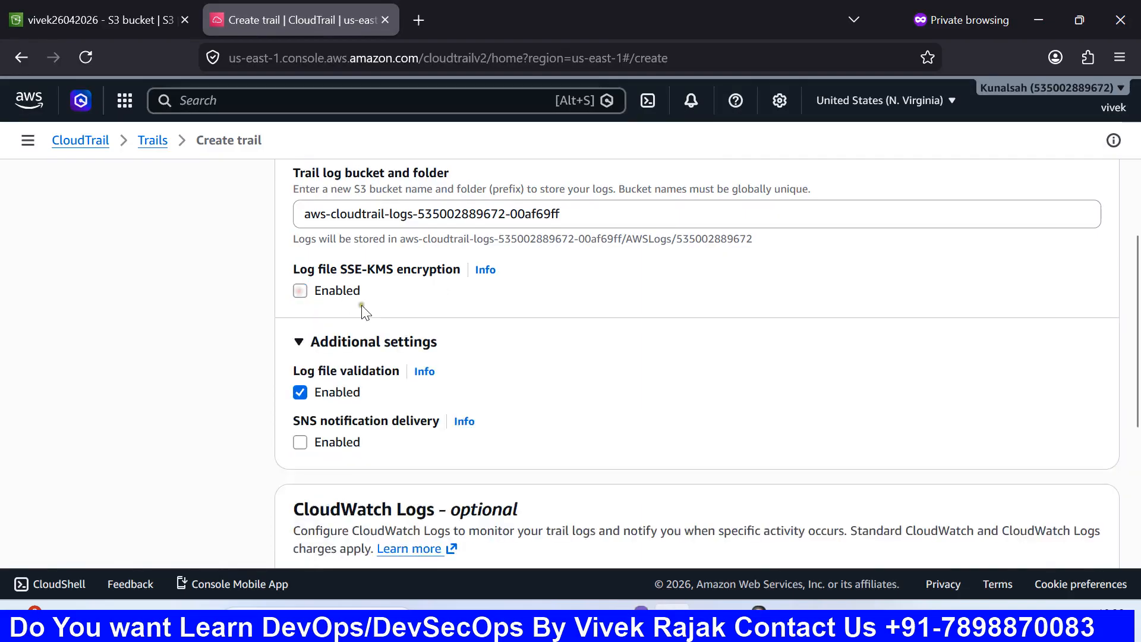
# Enable SNS notification delivery with a new topic for the trail and continue to the log event selection.
pyautogui.scroll(-2, 366, 312)
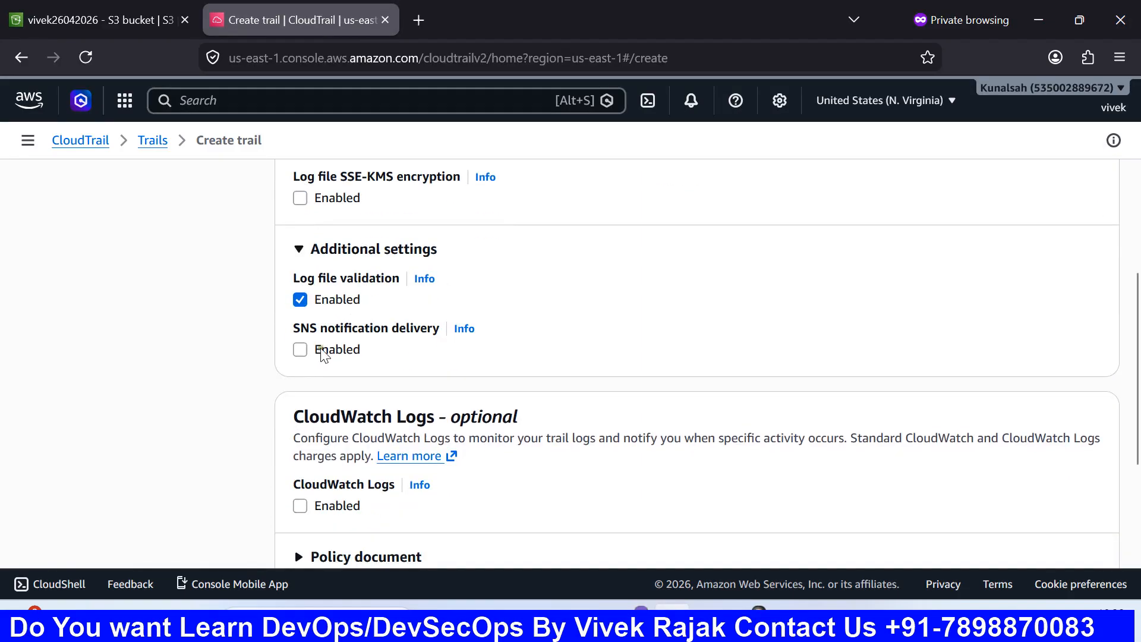
pyautogui.click(300, 350)
pyautogui.scroll(-2, 378, 351)
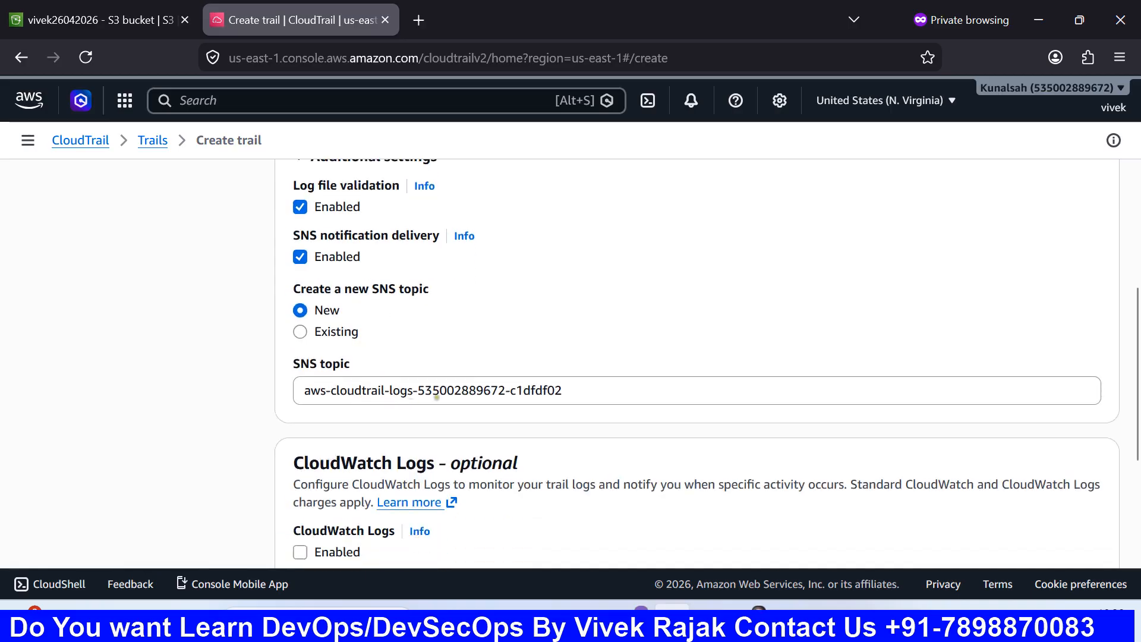
pyautogui.scroll(-2, 695, 363)
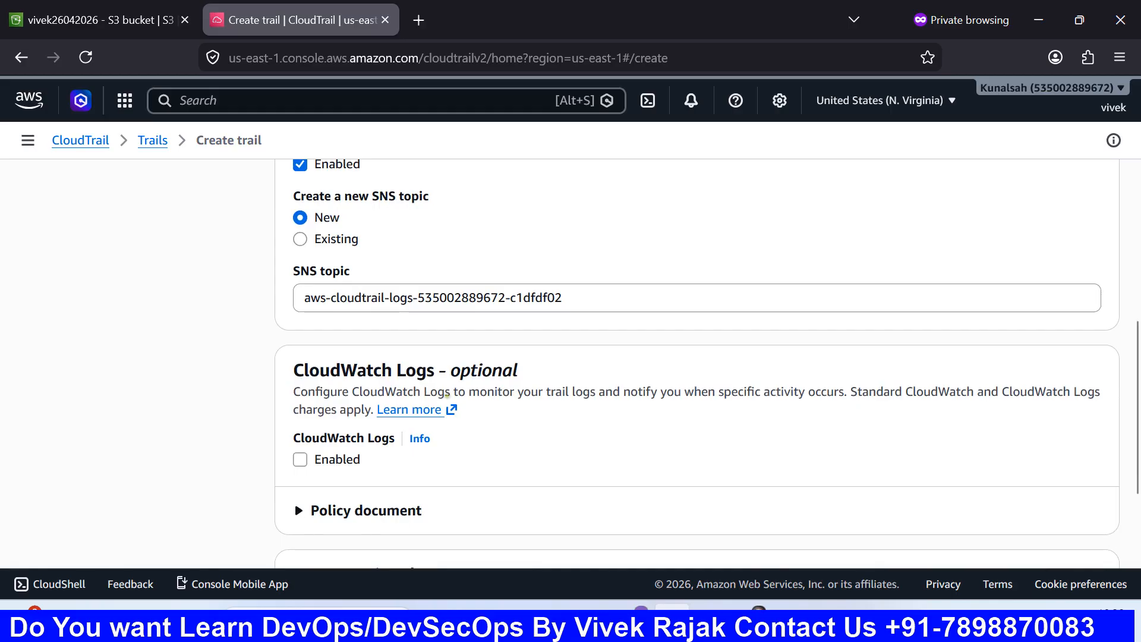
pyautogui.scroll(2, 696, 363)
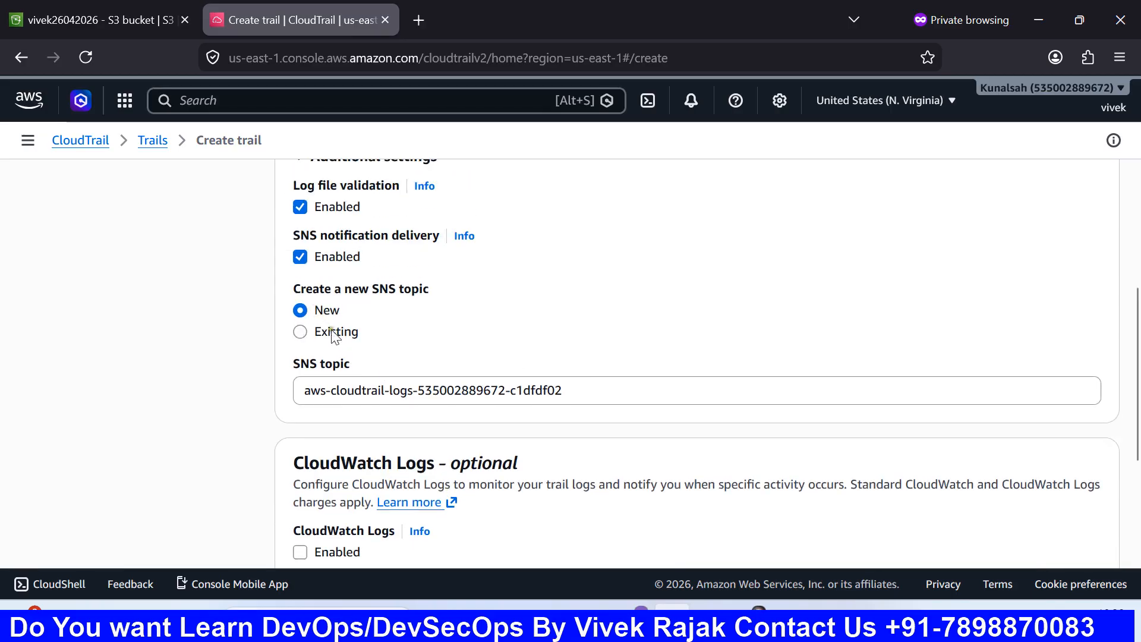
pyautogui.scroll(-5, 408, 392)
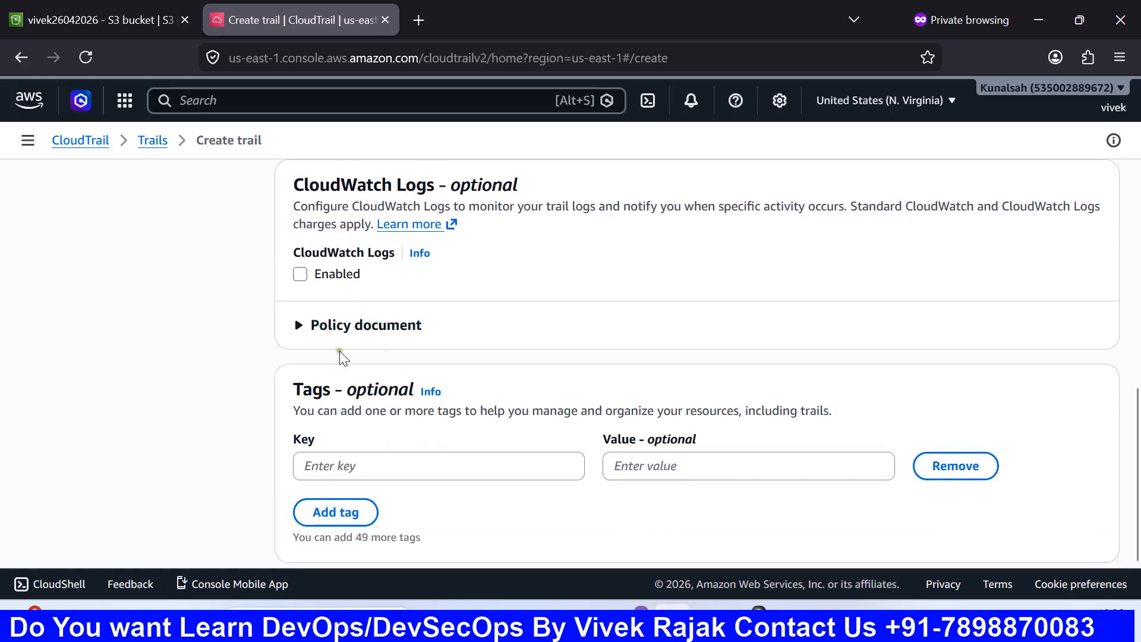
pyautogui.scroll(-2, 431, 382)
pyautogui.click(1086, 518)
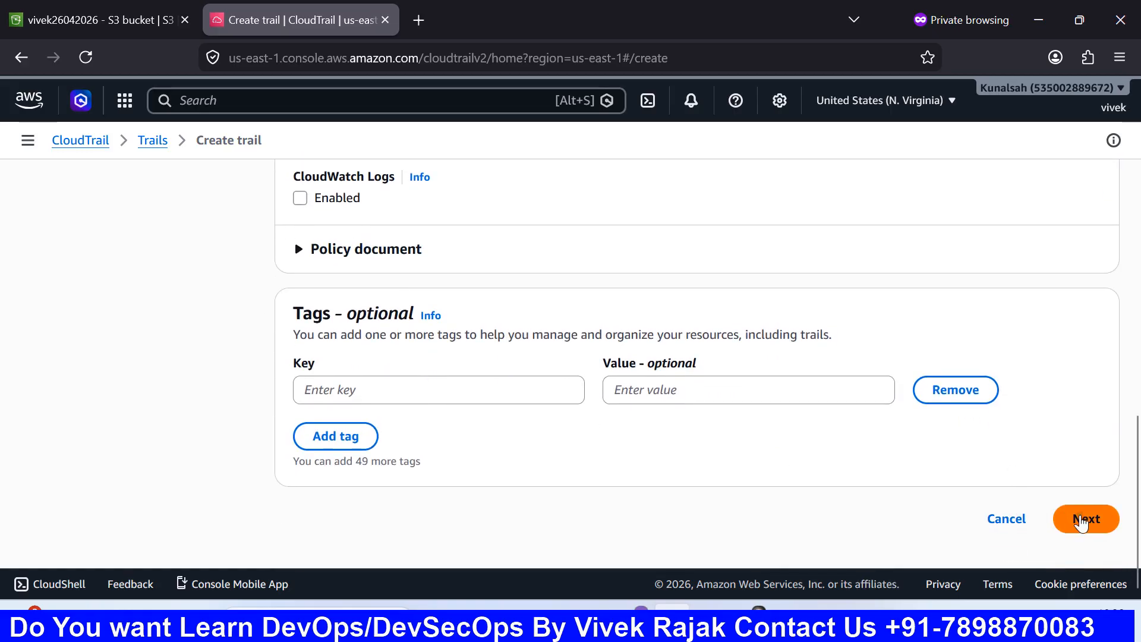
# Add data events to the event types logged by the trail and review the management event settings.
pyautogui.scroll(-2, 467, 374)
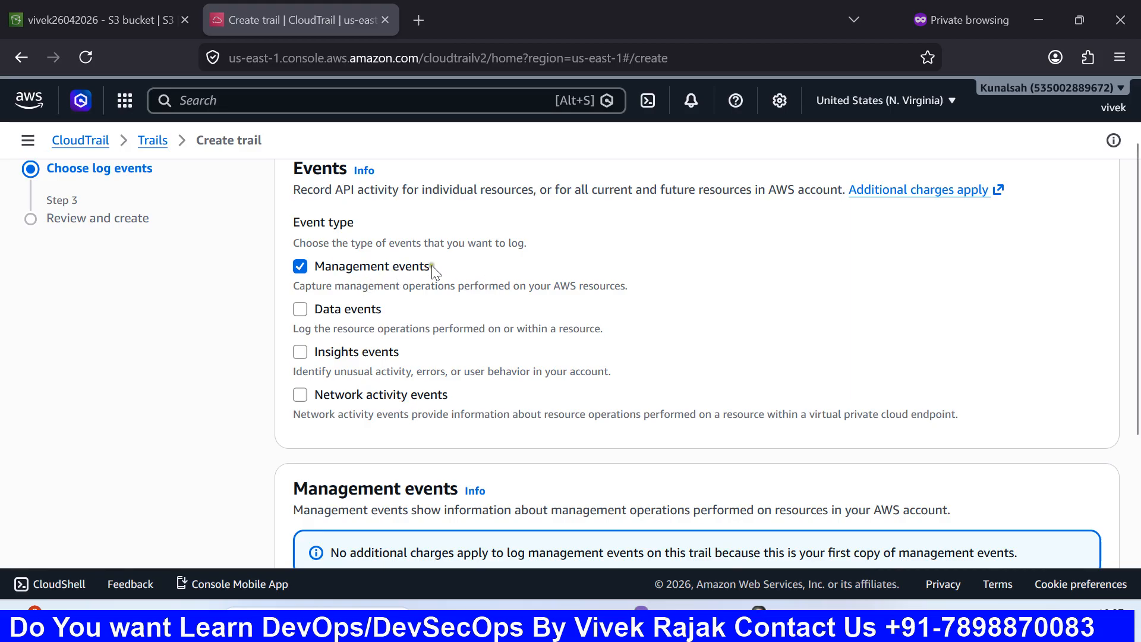
pyautogui.click(301, 309)
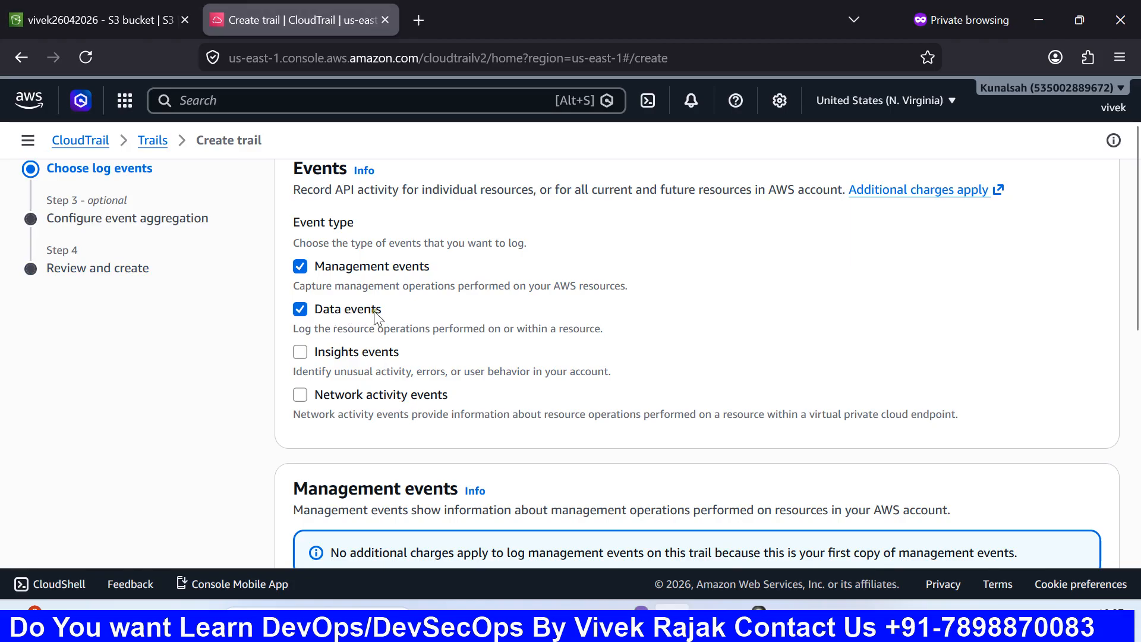
pyautogui.scroll(-4, 375, 313)
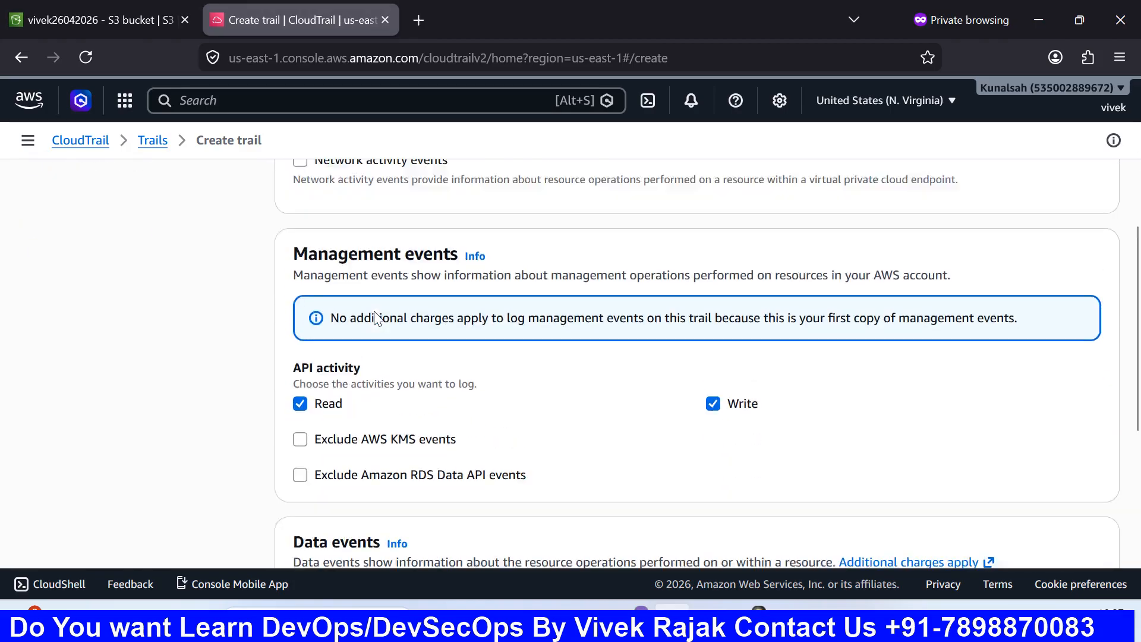
pyautogui.scroll(4, 375, 319)
pyautogui.scroll(-4, 356, 315)
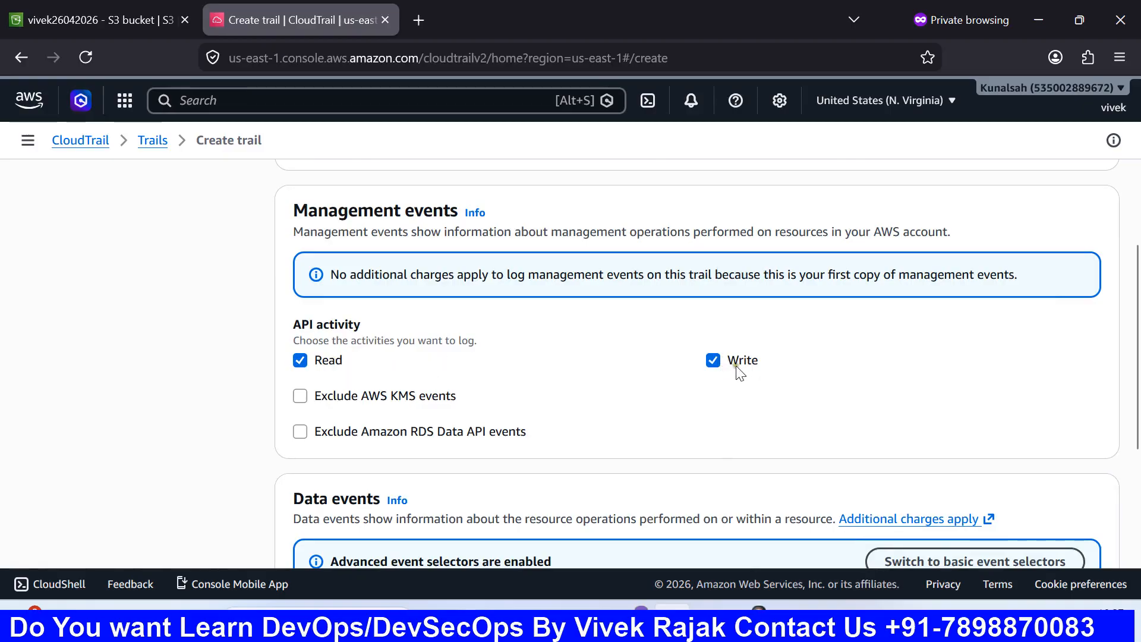
# Configure the data event with resource type S3 and the "Log all events" selector template, and continue to event aggregation.
pyautogui.scroll(-2, 343, 327)
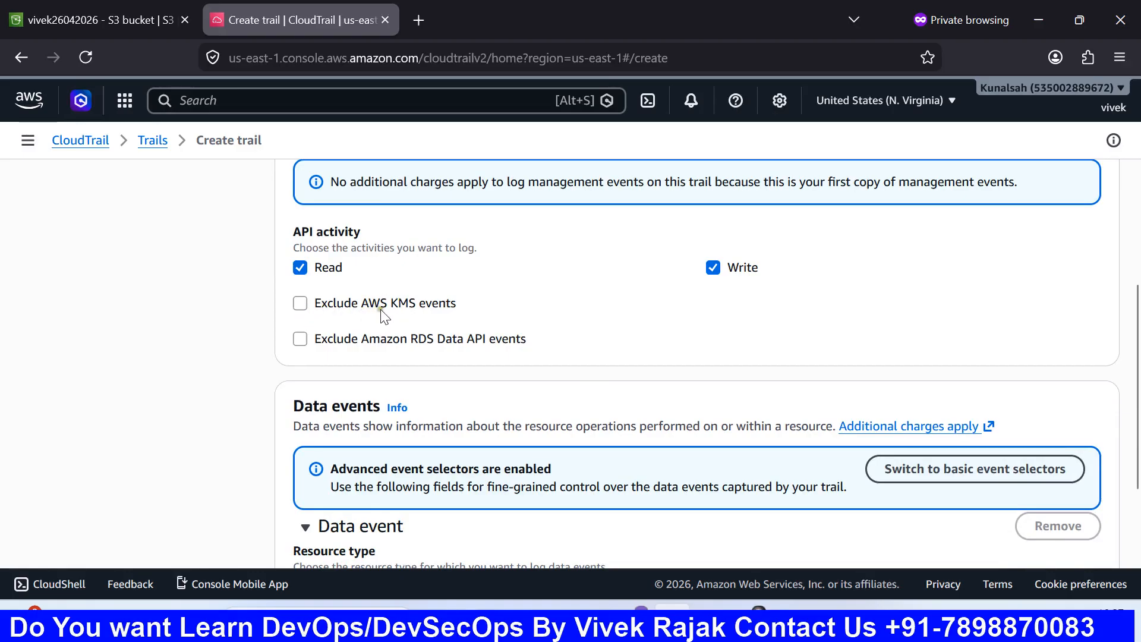
pyautogui.scroll(-2, 466, 344)
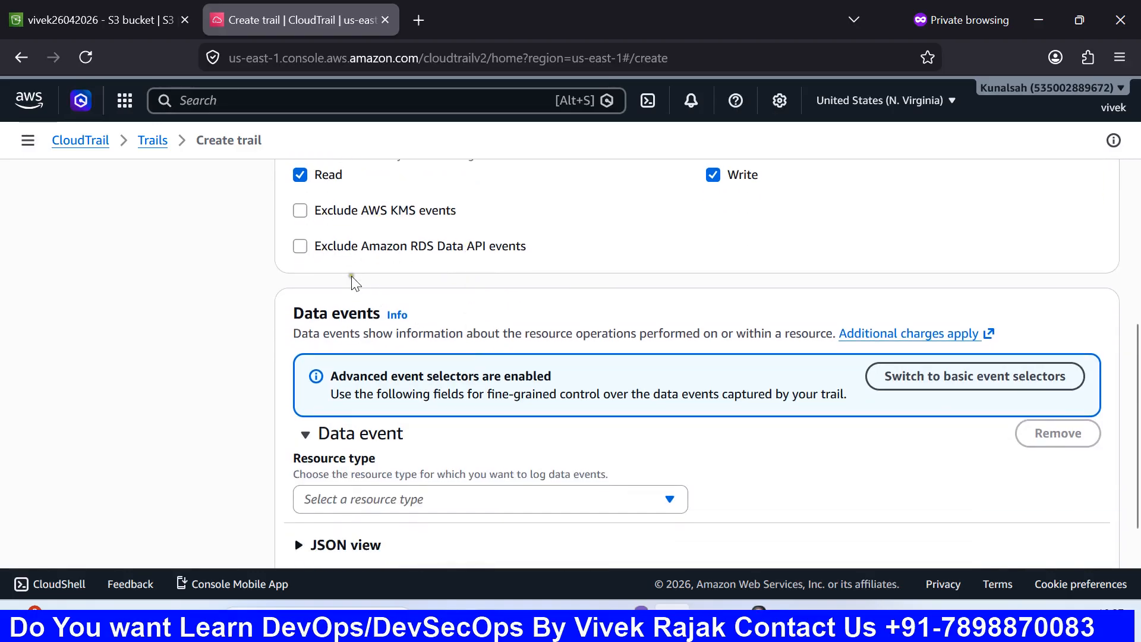
pyautogui.scroll(-2, 382, 268)
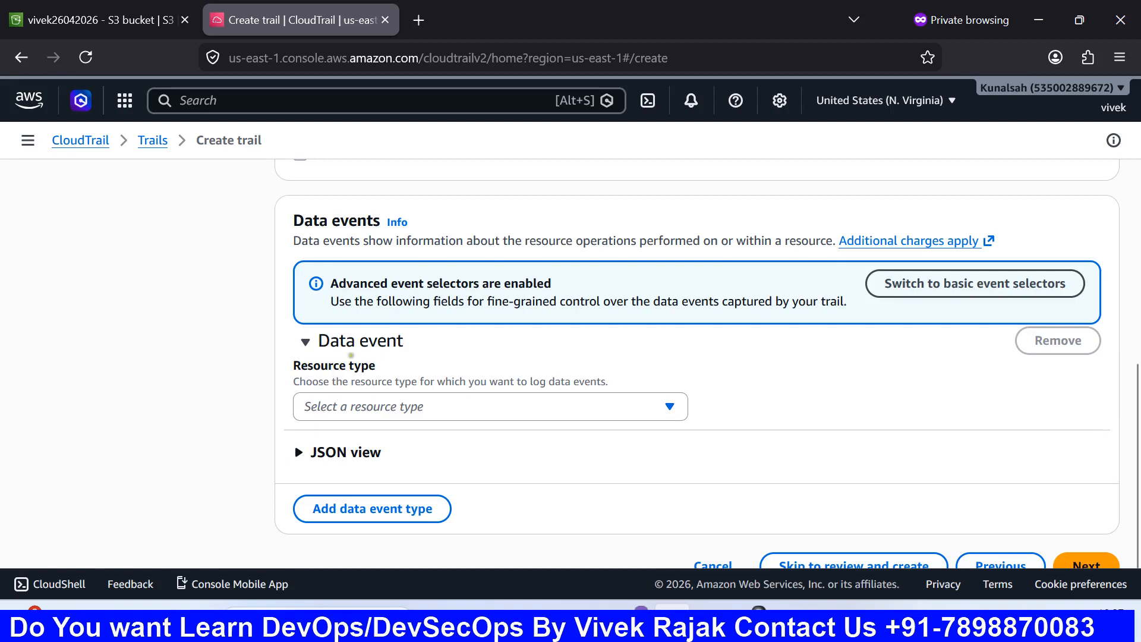
pyautogui.click(505, 410)
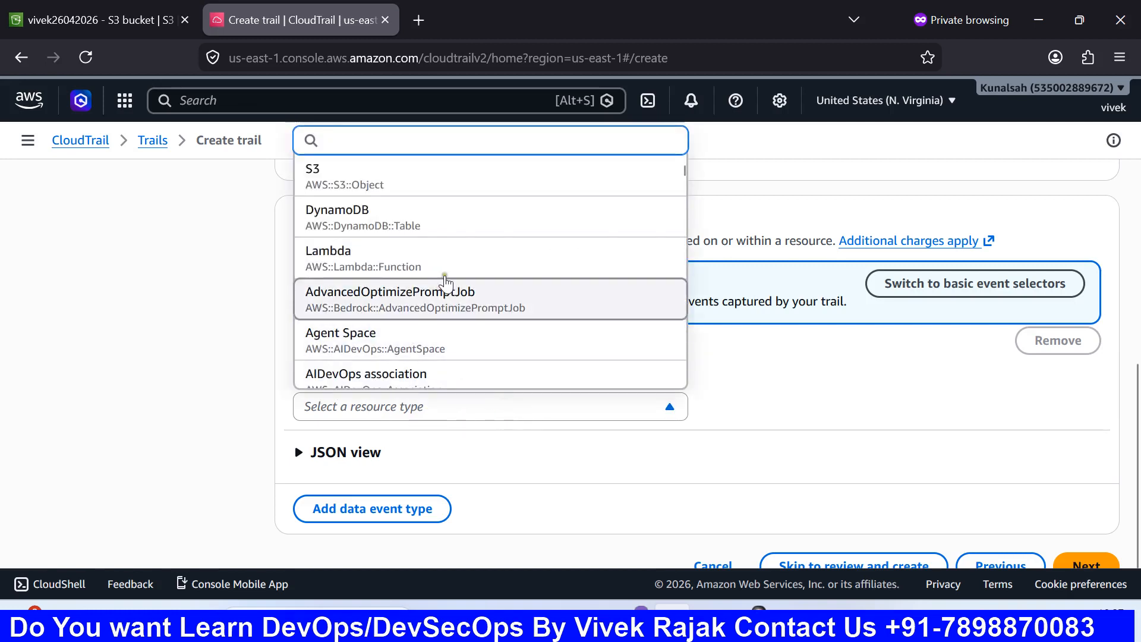
pyautogui.click(364, 175)
pyautogui.scroll(-2, 410, 318)
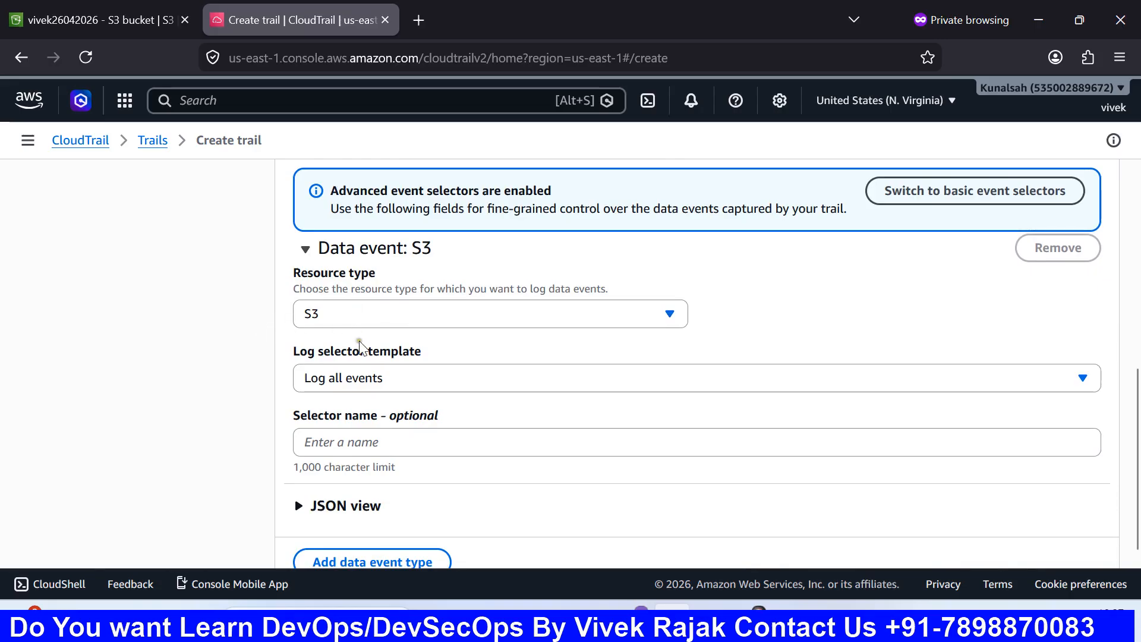
pyautogui.scroll(-2, 359, 345)
pyautogui.click(443, 288)
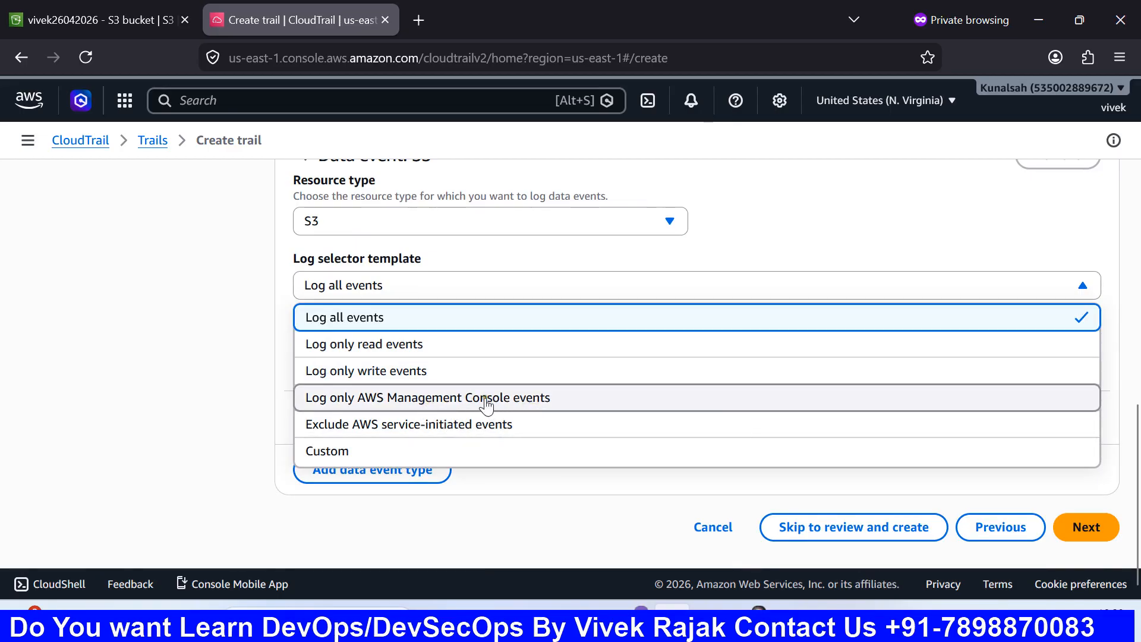
pyautogui.click(395, 319)
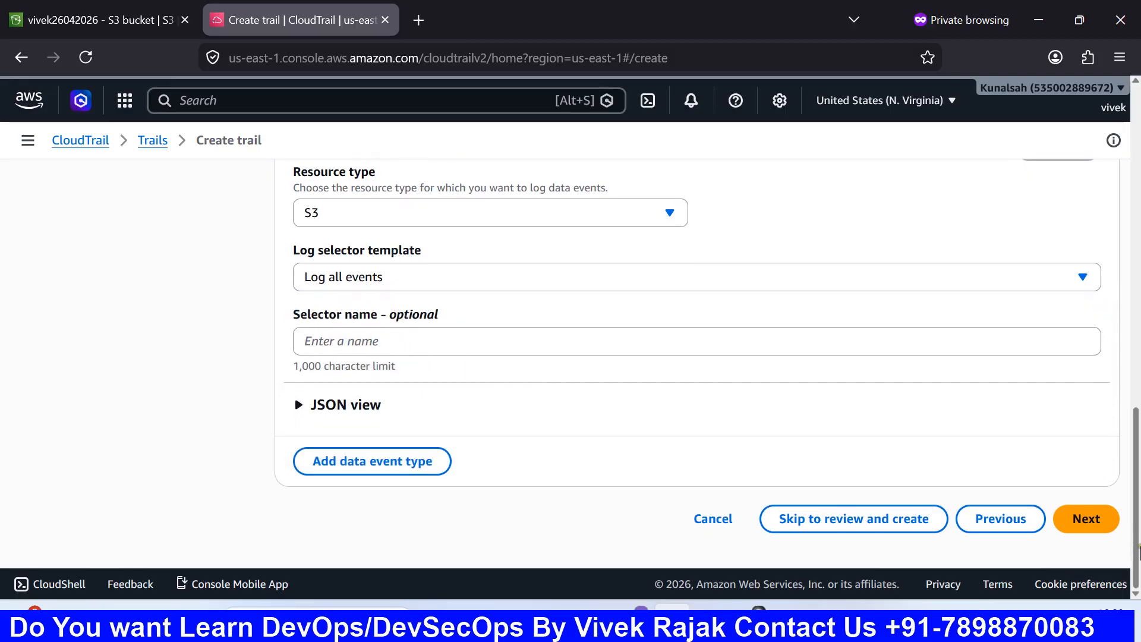
pyautogui.click(1088, 522)
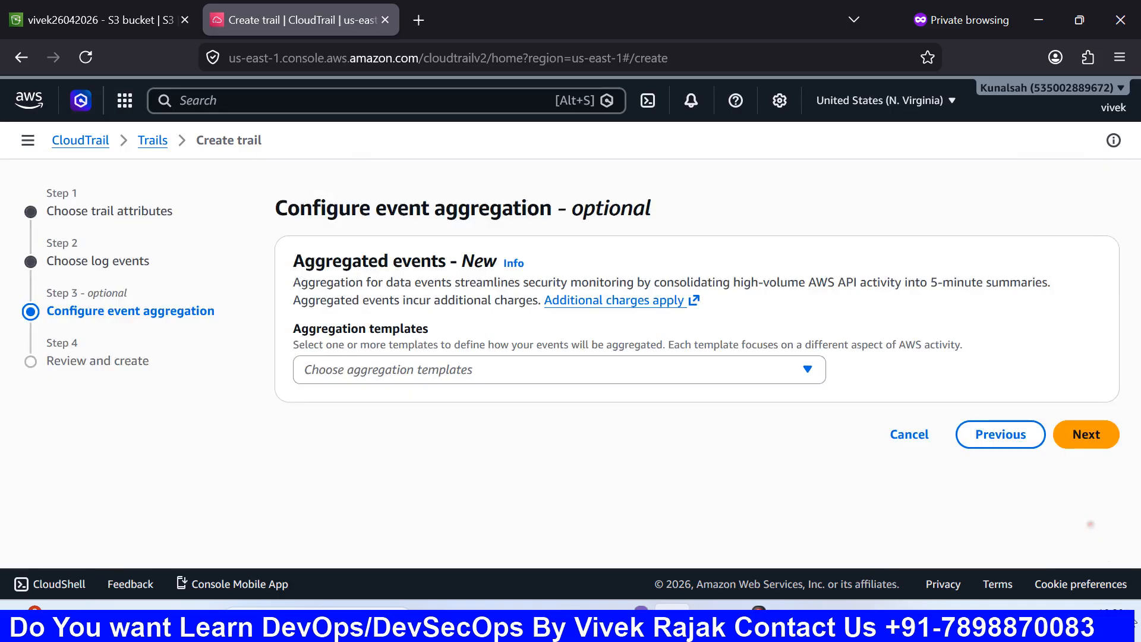
# Select all aggregation templates (API Activity, Resource Access and User Actions) and continue to the review.
pyautogui.click(583, 376)
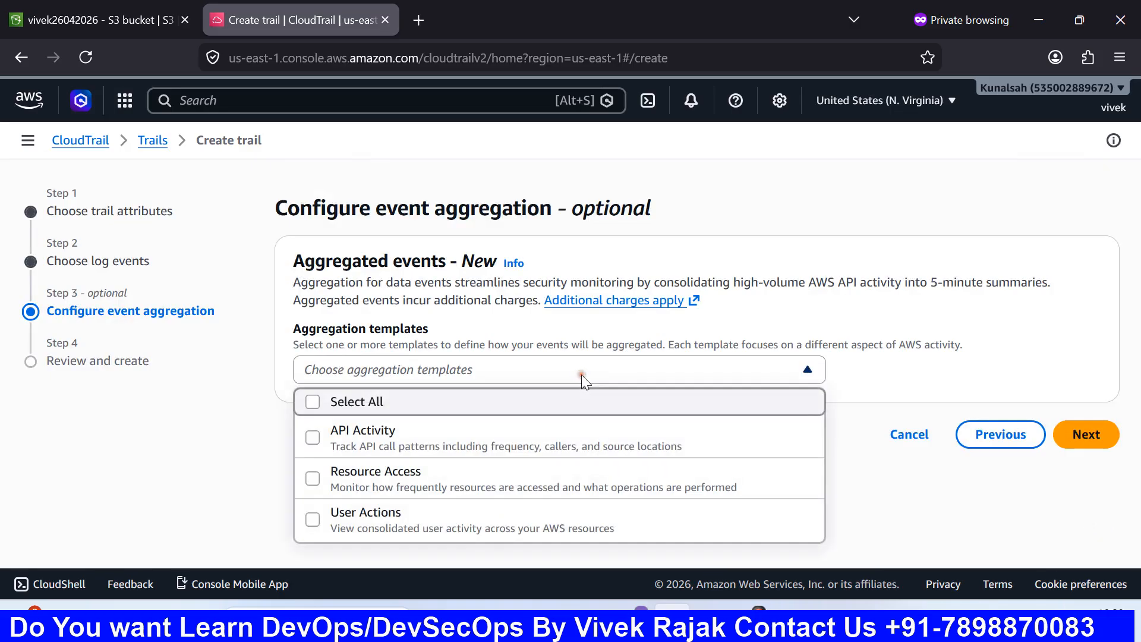
pyautogui.click(404, 404)
pyautogui.click(885, 464)
pyautogui.scroll(-2, 771, 486)
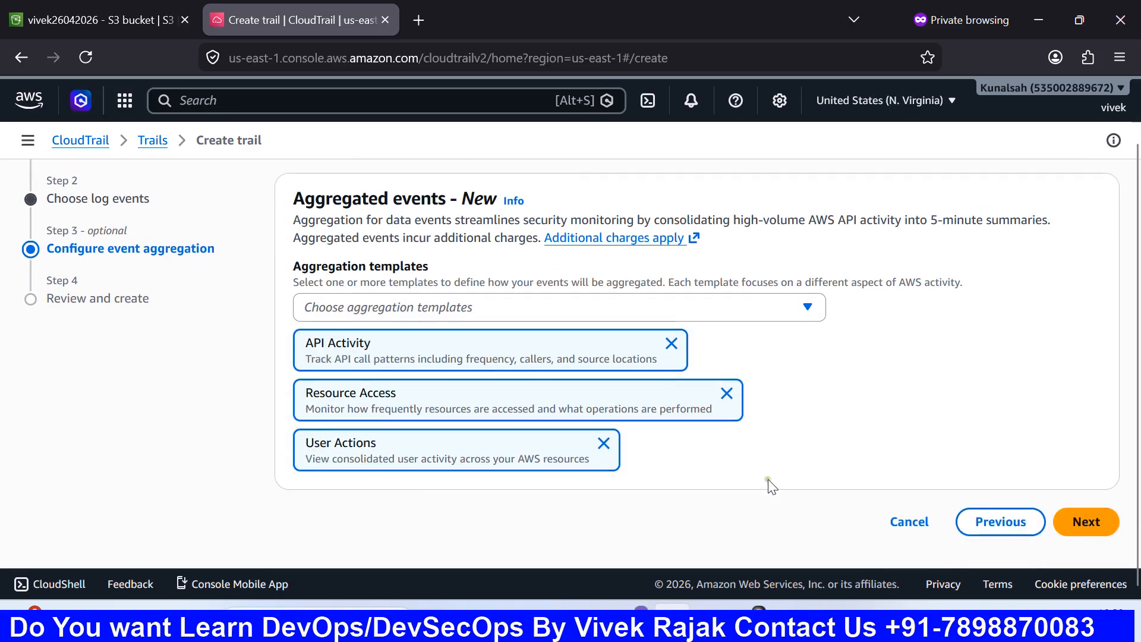
pyautogui.click(1088, 528)
# Review the configuration of the "myevent" trail and create it.
pyautogui.scroll(-4, 542, 429)
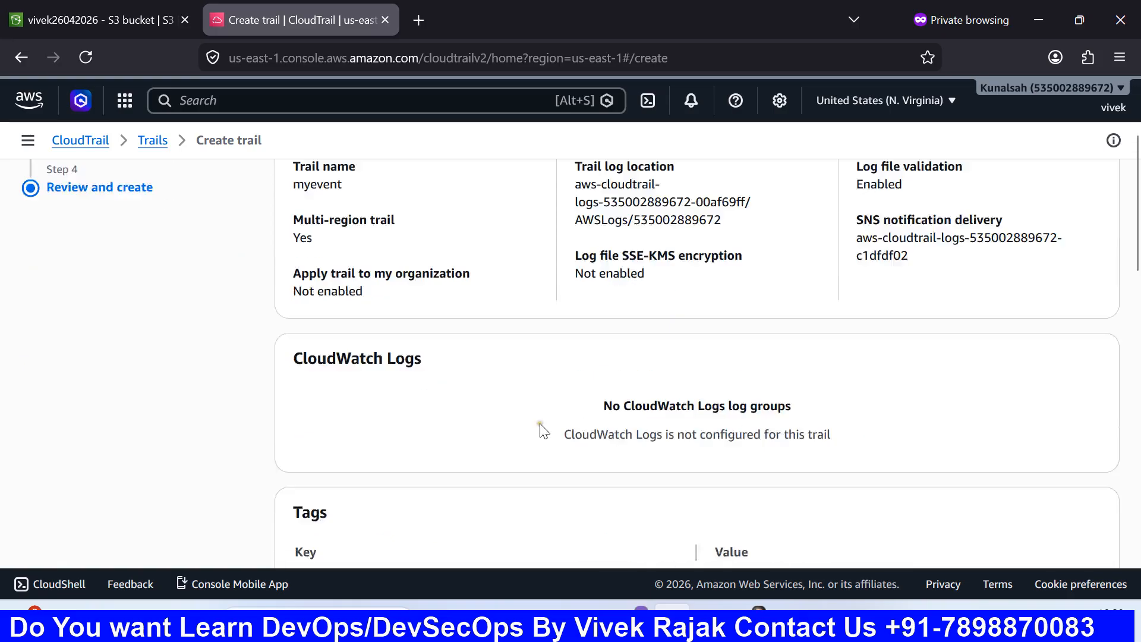
pyautogui.scroll(-15, 542, 429)
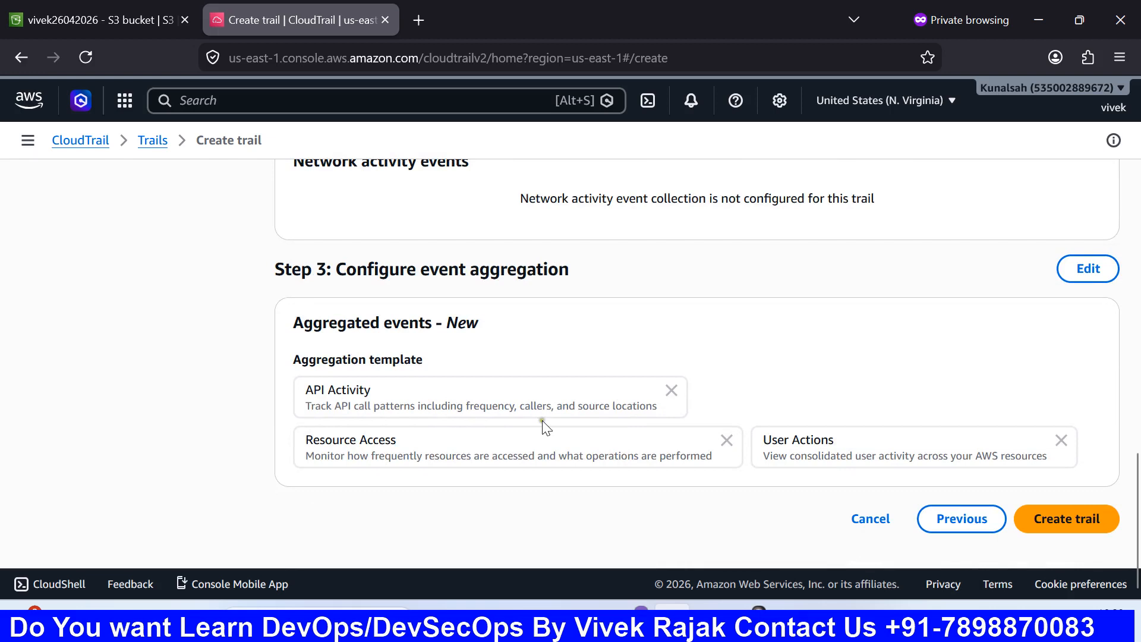
pyautogui.click(1080, 528)
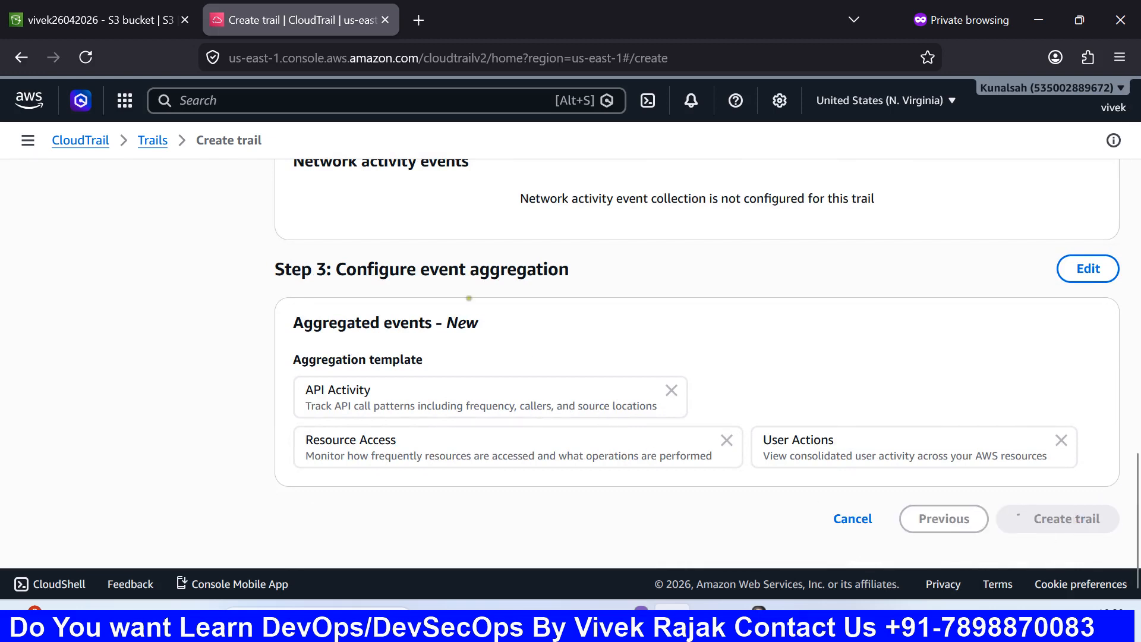
# Duplicate the CloudTrail browser tab, search for "sns" in the copy and open Simple Notification Service.
pyautogui.rightClick(246, 28)
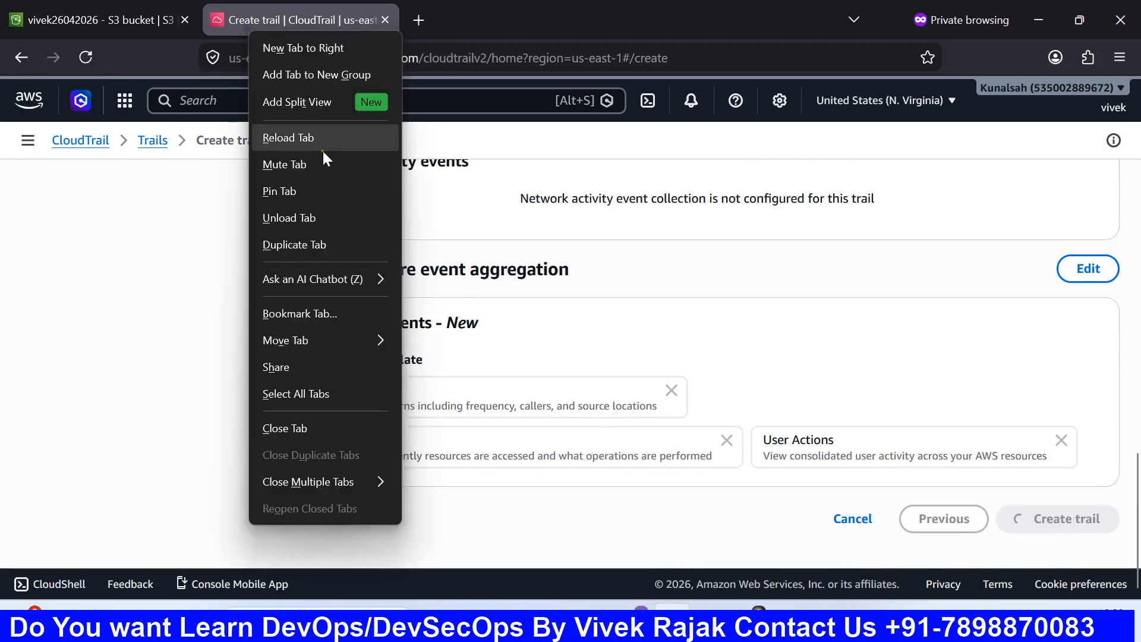
pyautogui.click(328, 244)
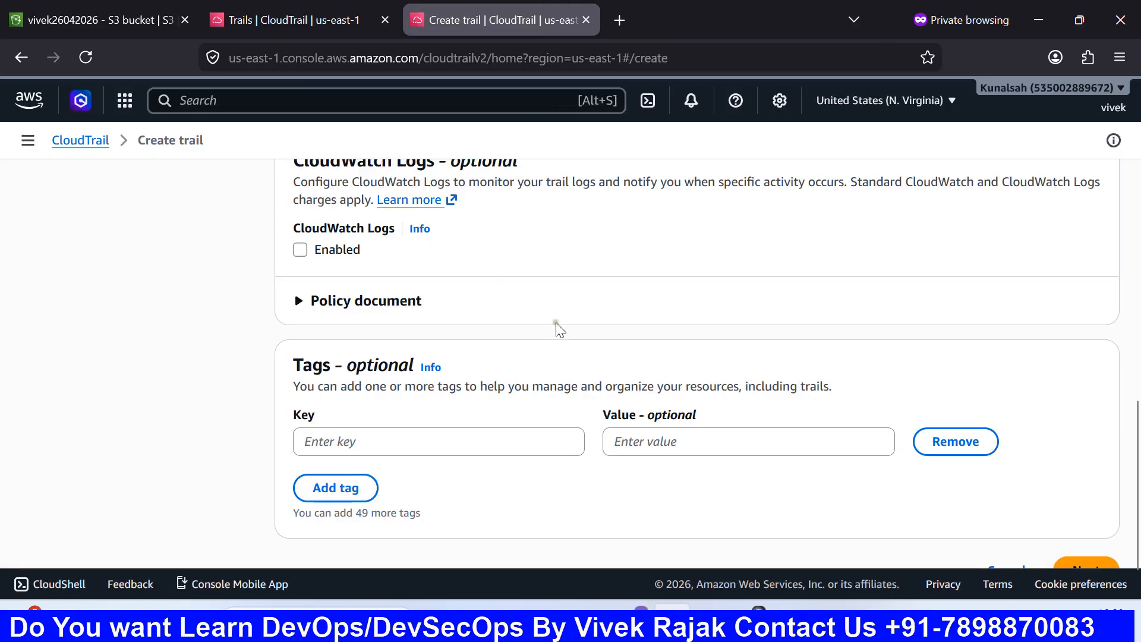
pyautogui.click(360, 104)
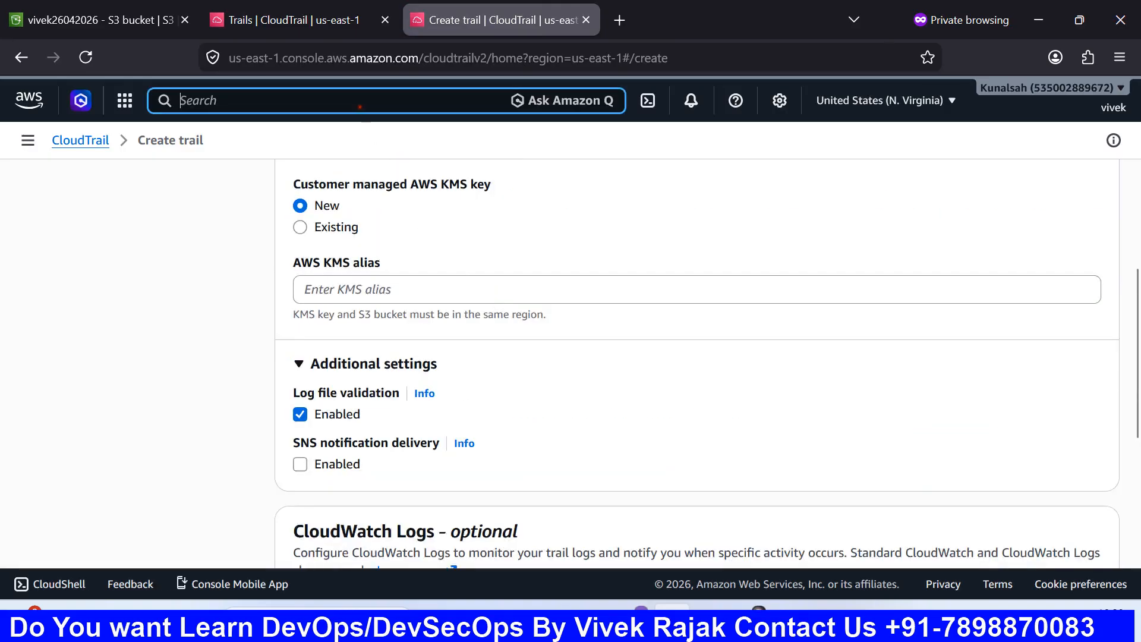
pyautogui.write('sns')
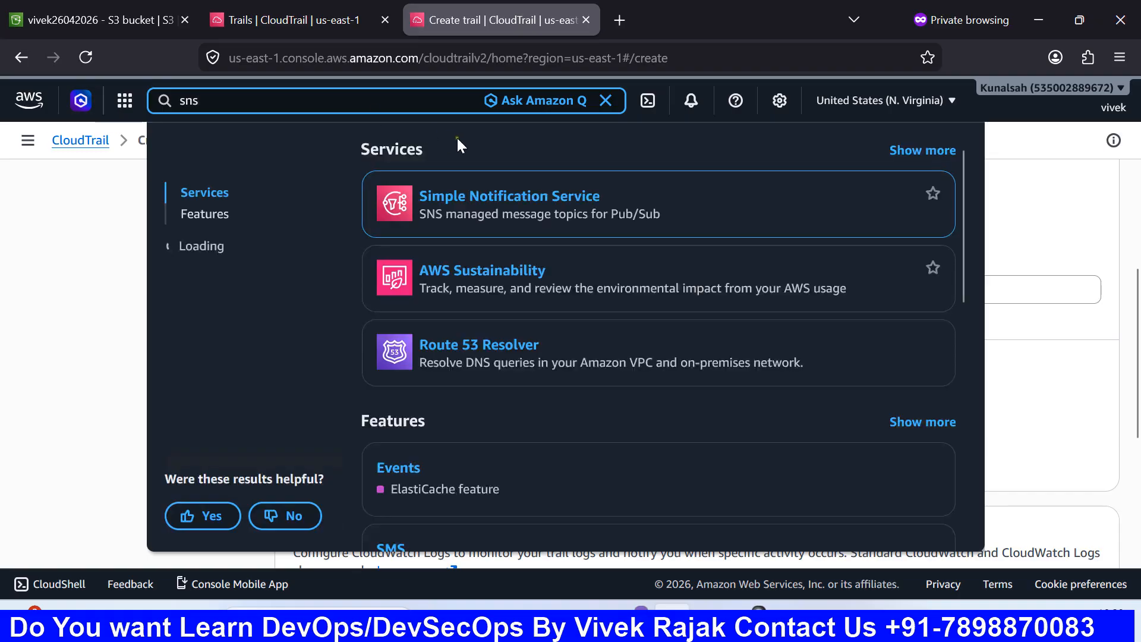
pyautogui.click(510, 213)
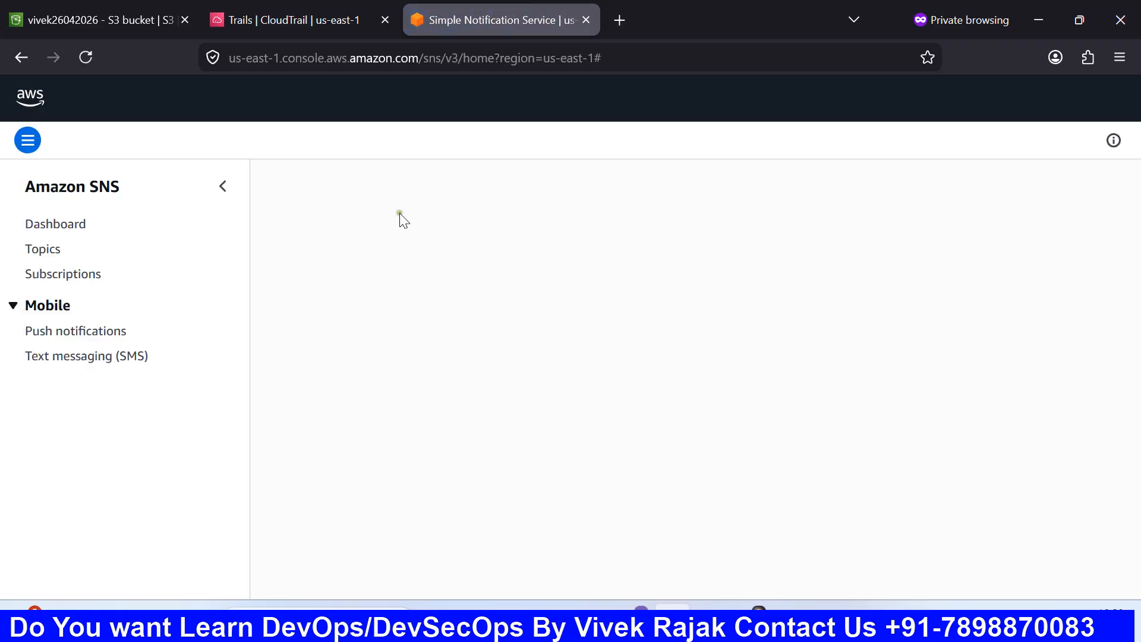
# Open the aws-cloudtrail-logs topic from the SNS topics list and start creating a subscription for it.
pyautogui.click(44, 250)
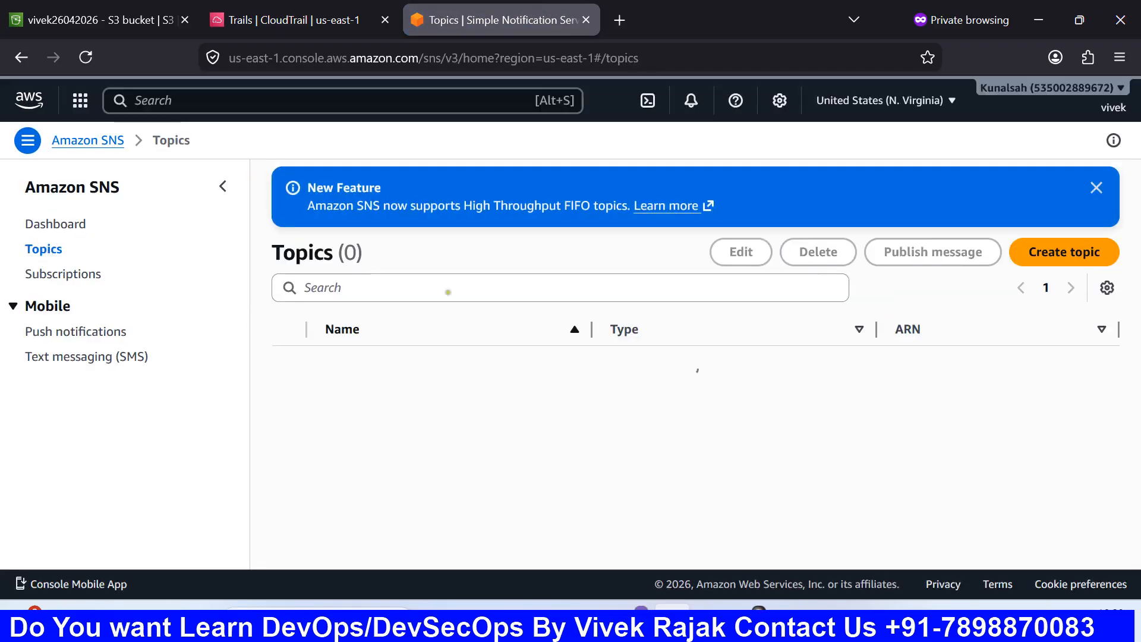
pyautogui.click(503, 365)
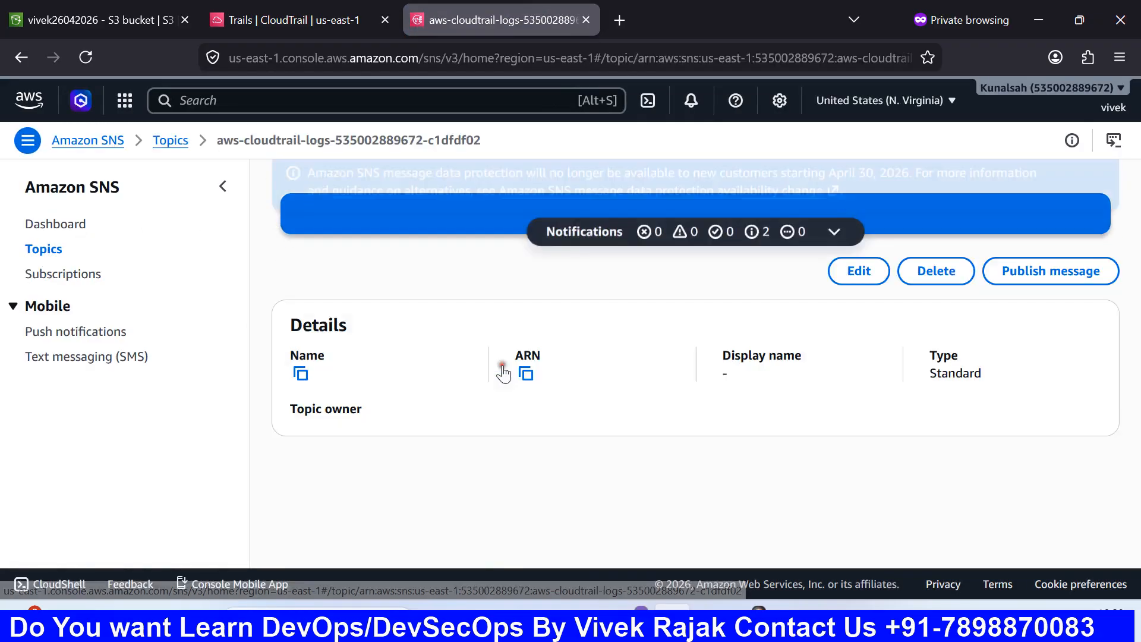
pyautogui.scroll(-5, 504, 373)
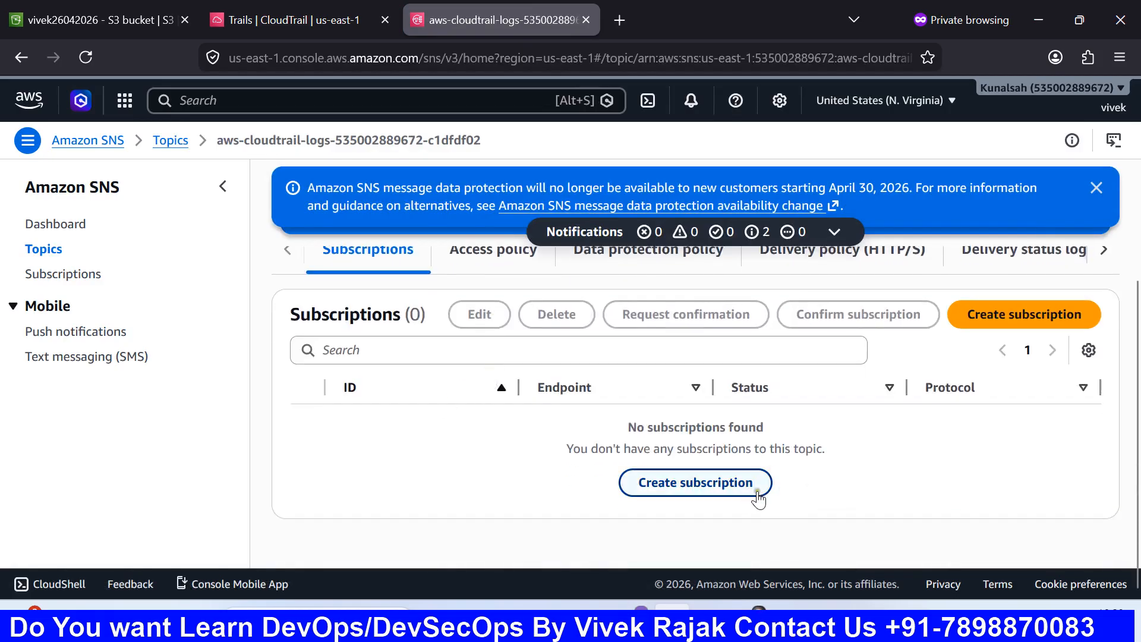
pyautogui.click(752, 494)
# Switch to Chrome, copy the Google account's e-mail address from the account details, and return to the AWS subscription form.
pyautogui.click(642, 606)
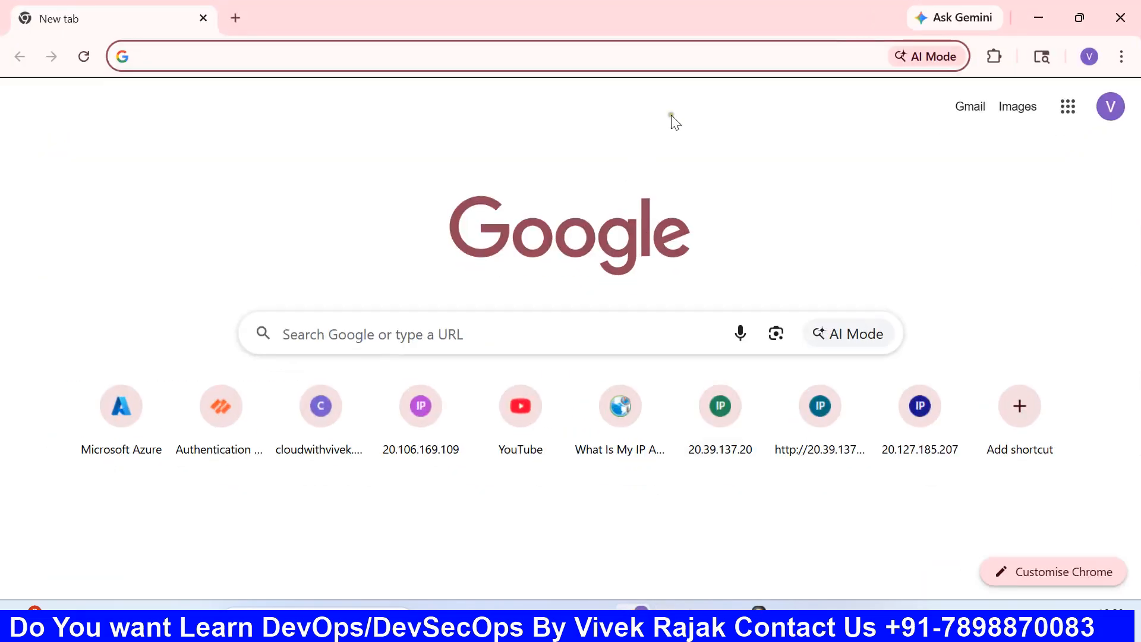
pyautogui.click(1099, 90)
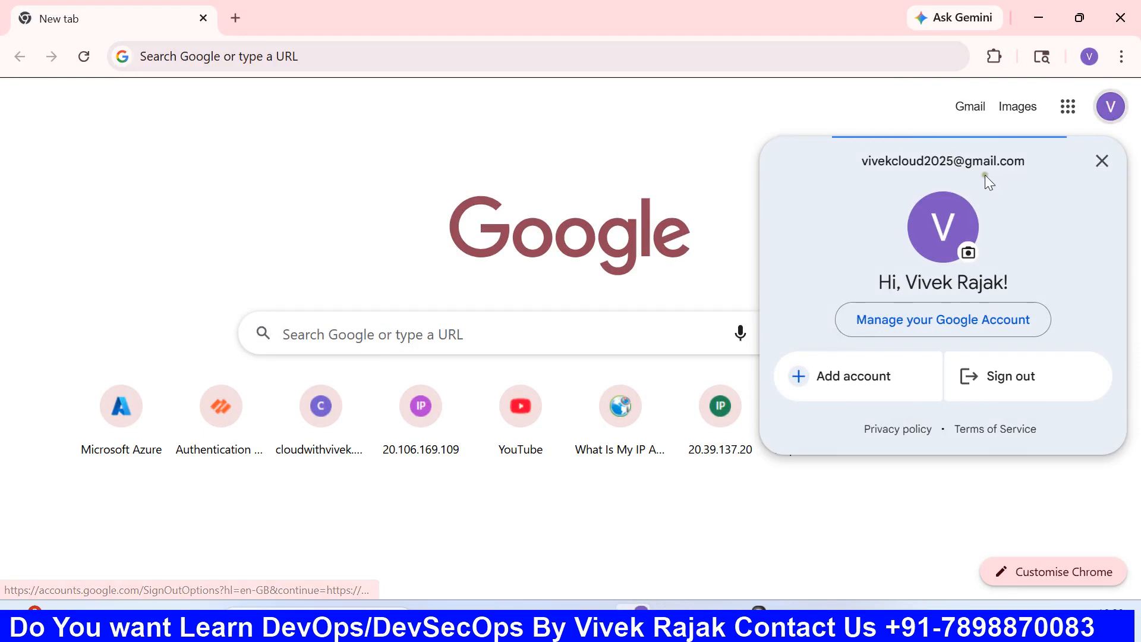
pyautogui.tripleClick(936, 161)
pyautogui.hotkey('ctrl', 'c')
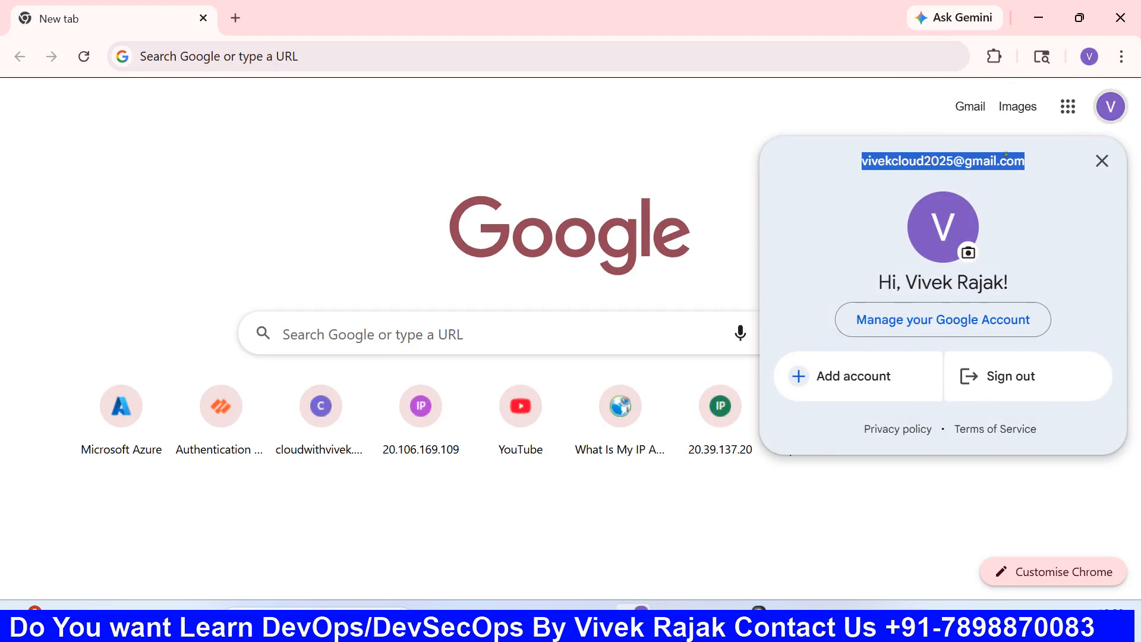
pyautogui.click(1102, 160)
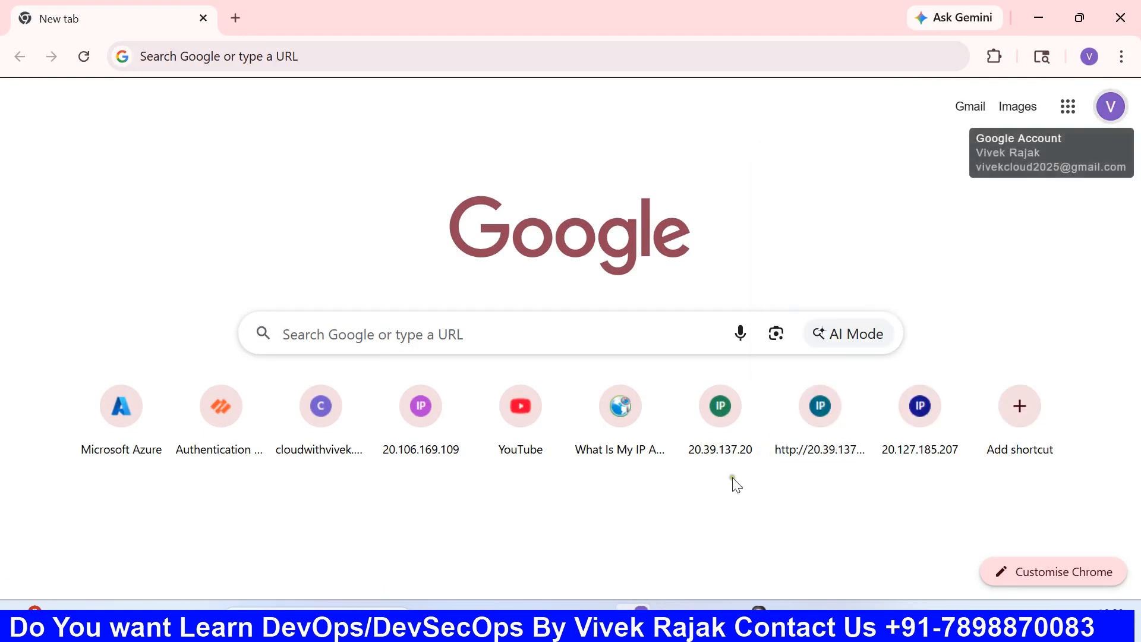
pyautogui.click(673, 607)
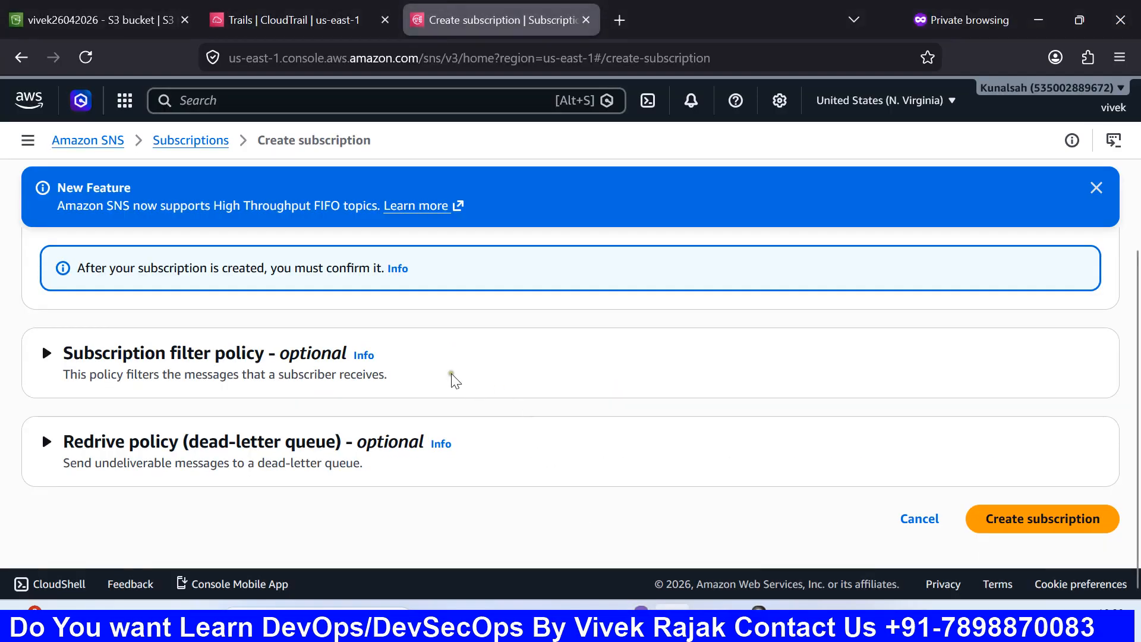
# Set the subscription protocol to Email, paste the copied e-mail address as the endpoint, and create the subscription.
pyautogui.scroll(4, 355, 394)
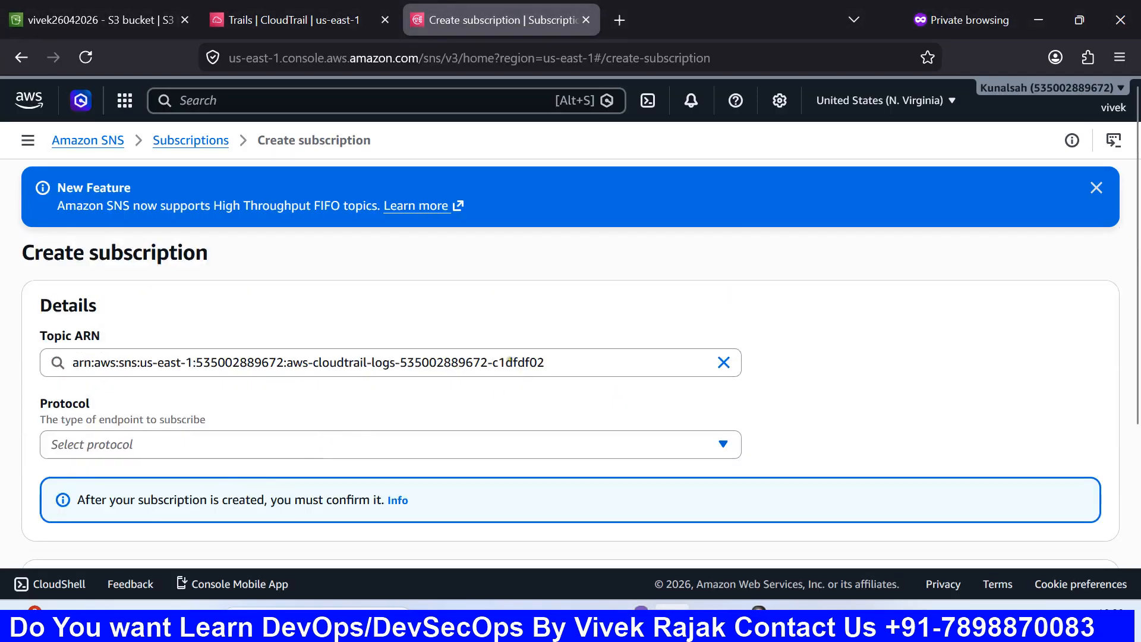
pyautogui.click(545, 442)
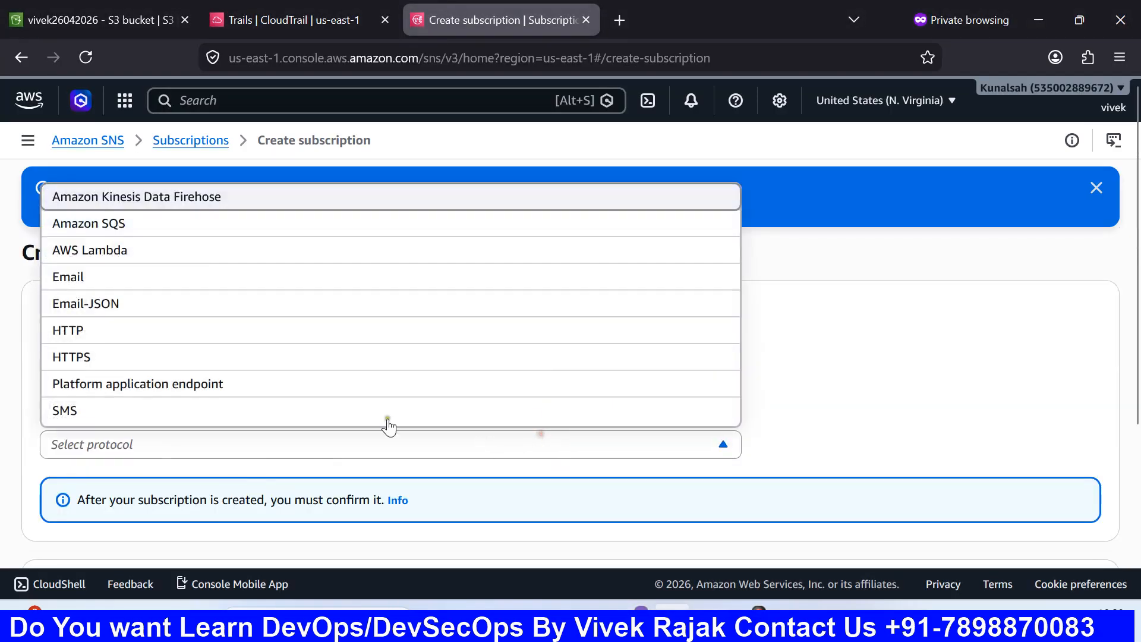
pyautogui.click(243, 284)
pyautogui.scroll(-1, 255, 332)
pyautogui.click(244, 339)
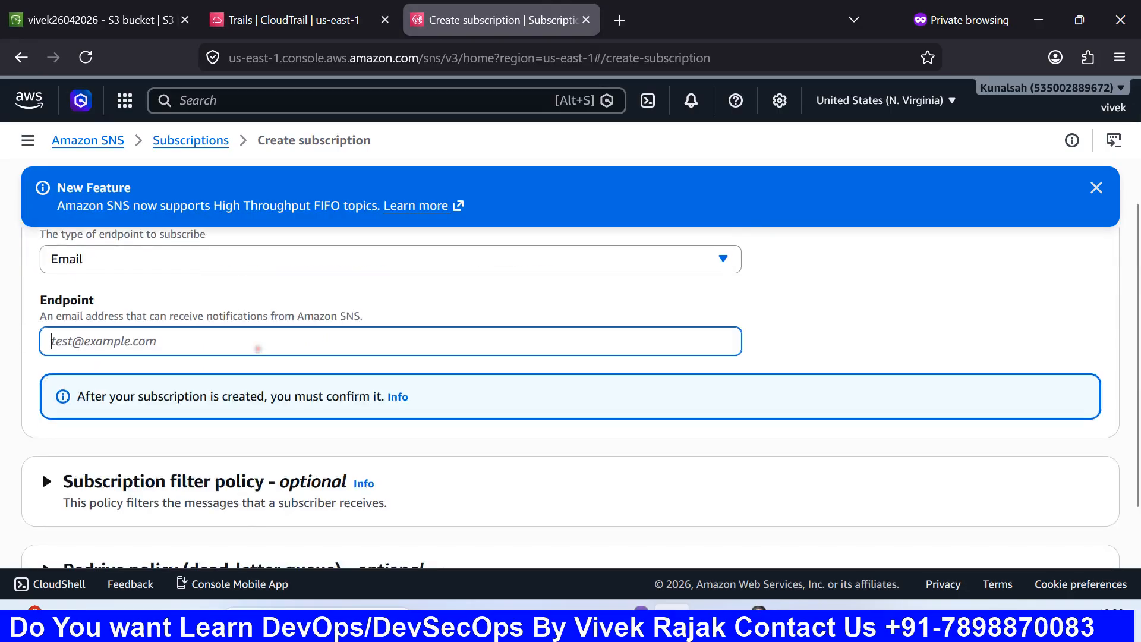
pyautogui.hotkey('ctrl', 'v')
pyautogui.scroll(-2, 374, 374)
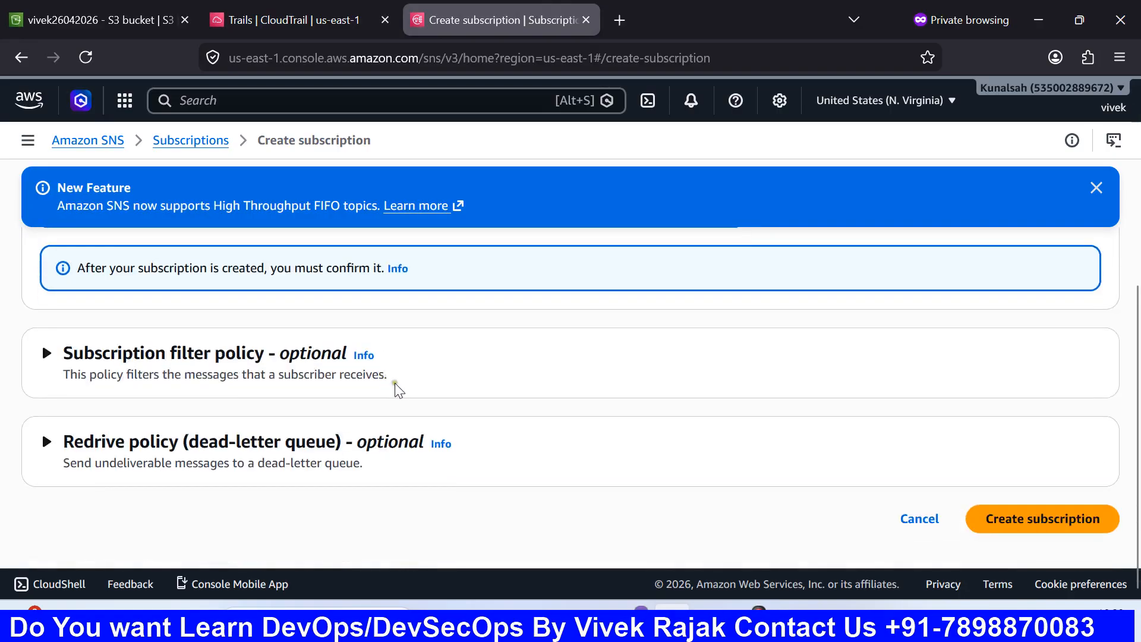
pyautogui.click(1015, 520)
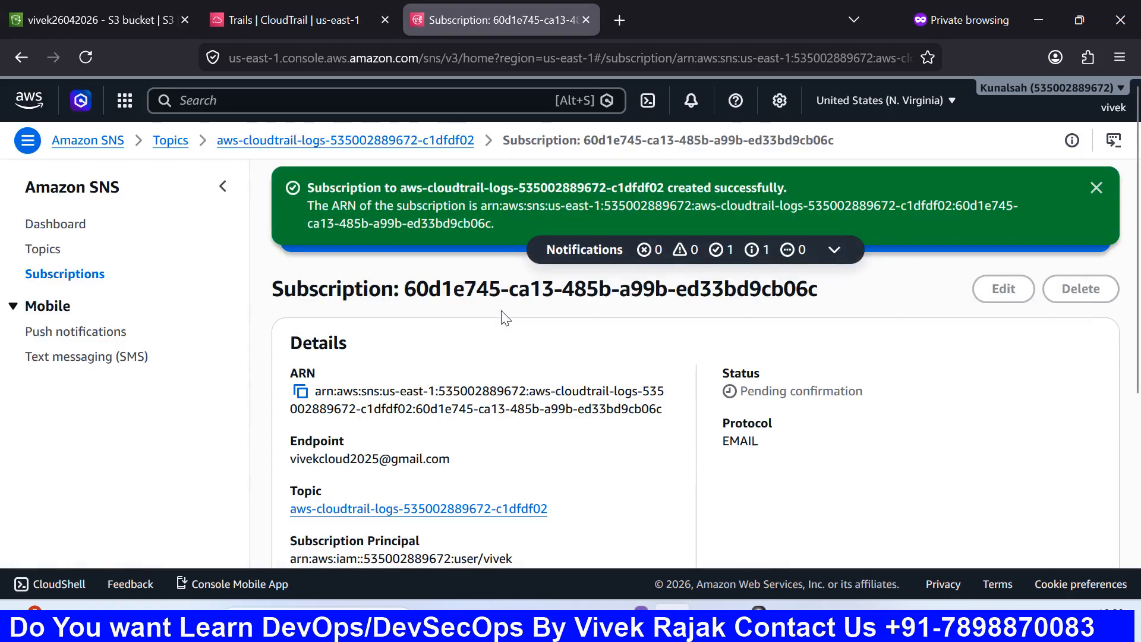
# Switch to Chrome, open Gmail and confirm the subscription through the link in the "AWS Notification - Subscription Confirmation" message.
pyautogui.click(639, 608)
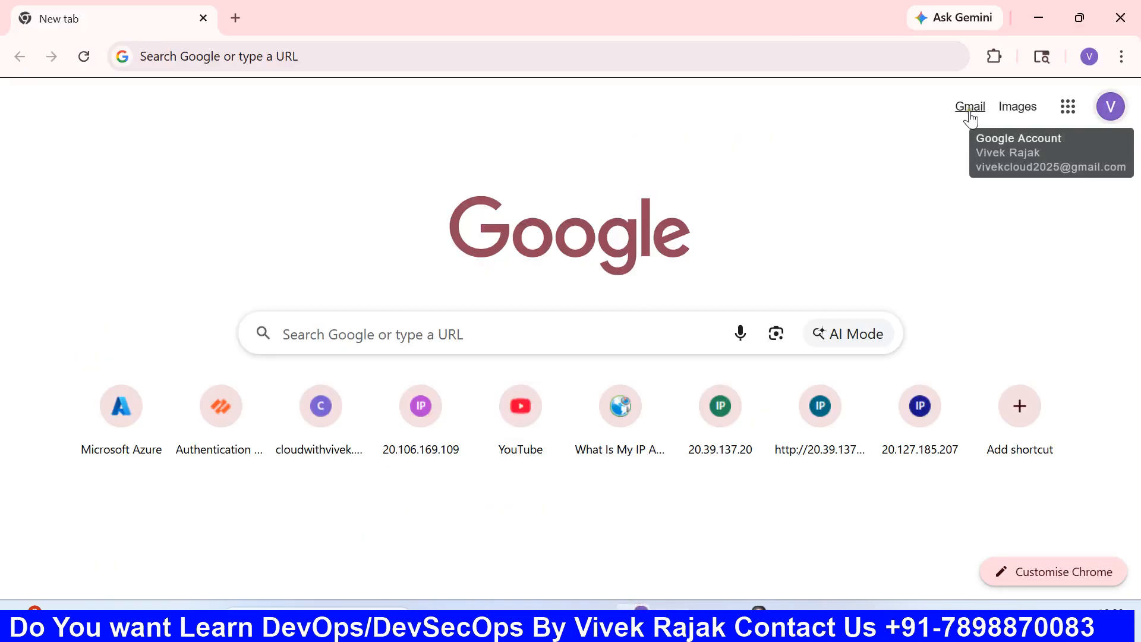
pyautogui.click(978, 107)
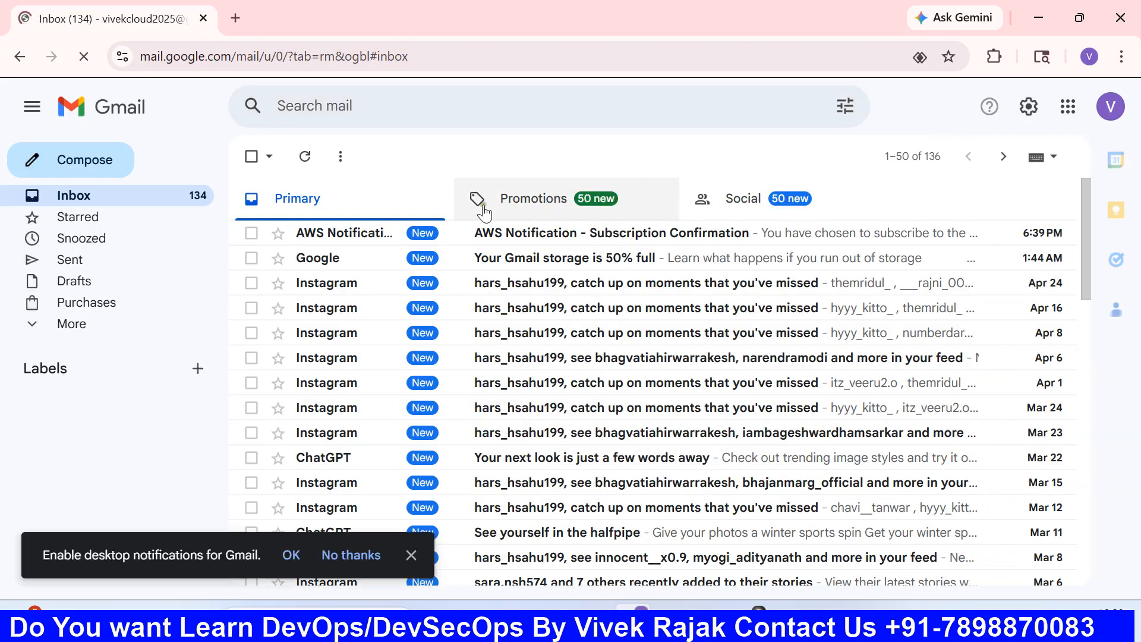
pyautogui.click(462, 243)
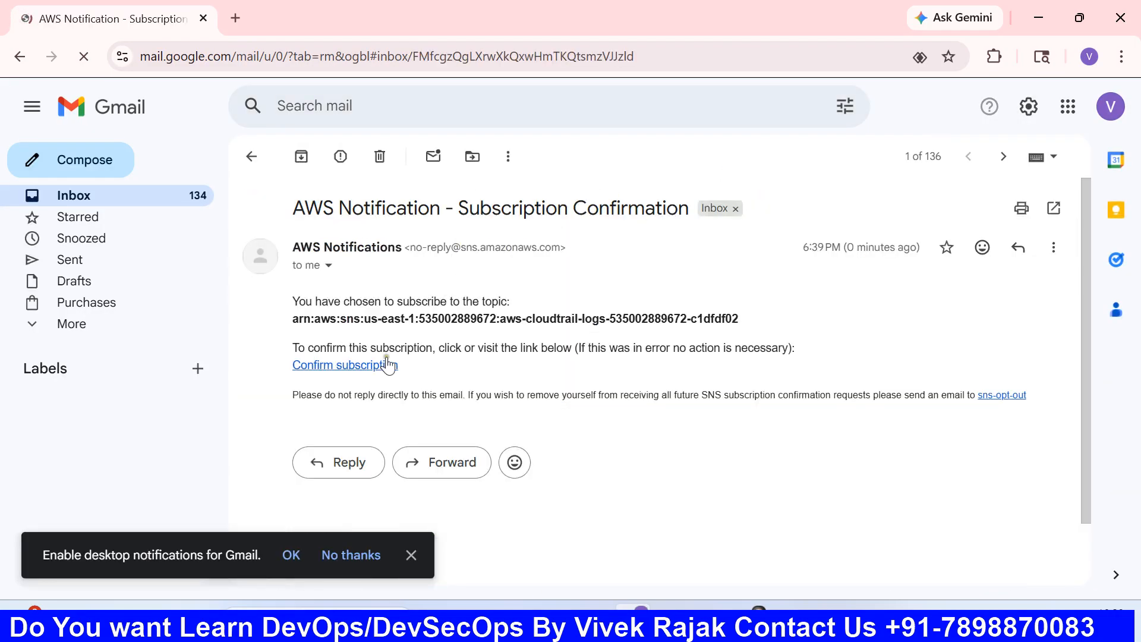
pyautogui.click(381, 367)
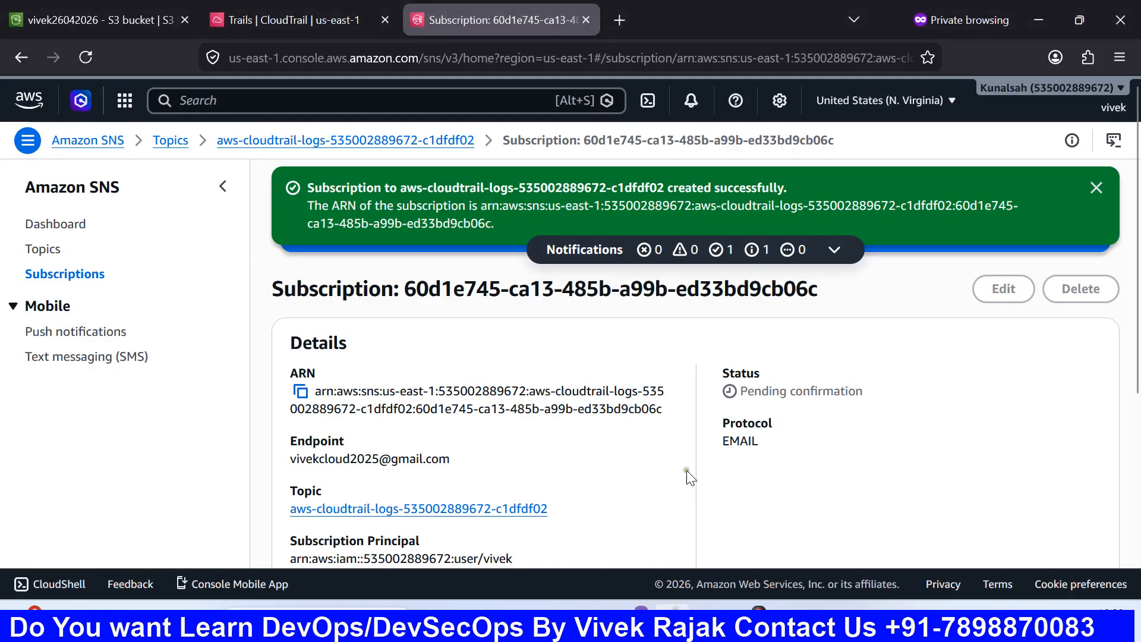
# Reload the SNS subscription's page to check its confirmation status, and open the list of all subscriptions.
pyautogui.scroll(-5, 687, 470)
pyautogui.scroll(5, 686, 470)
pyautogui.click(1095, 189)
pyautogui.click(1095, 187)
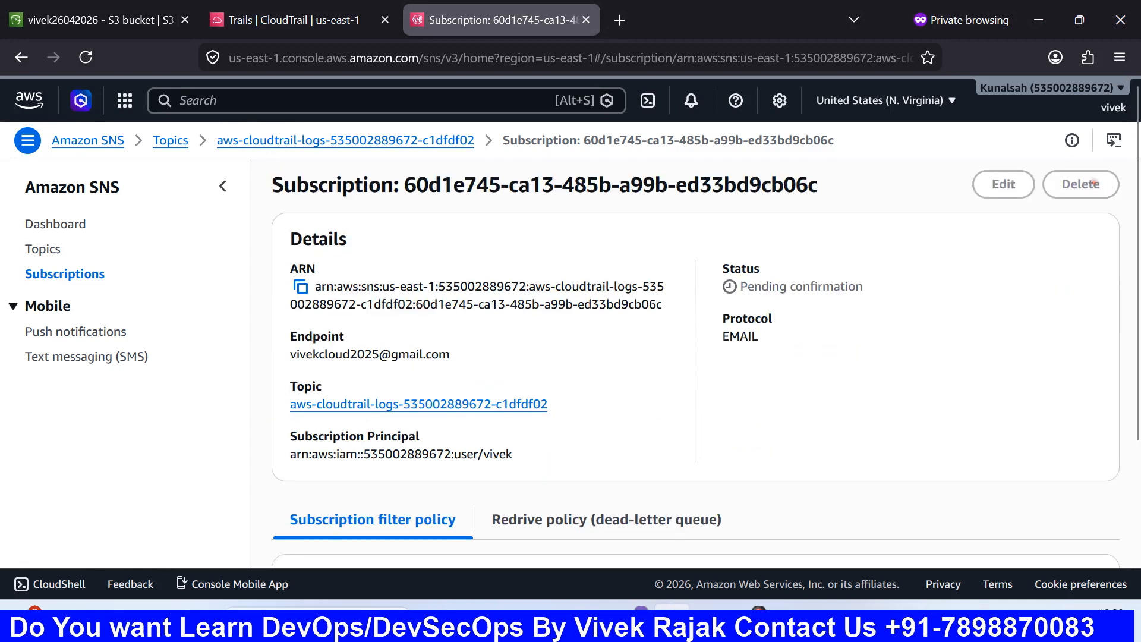
pyautogui.click(95, 70)
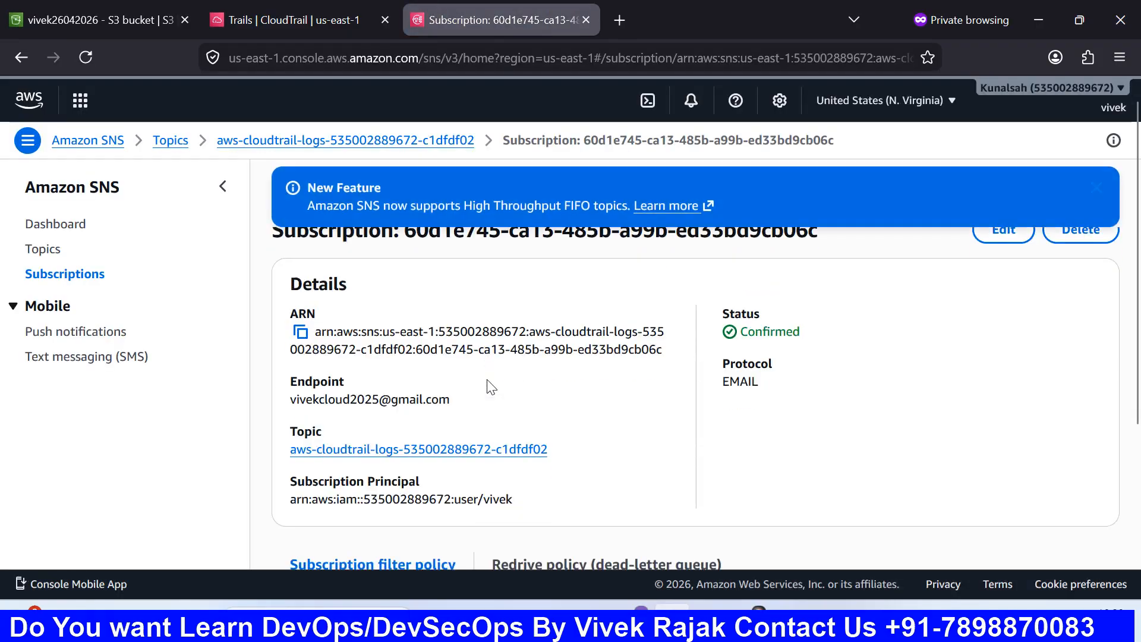
pyautogui.scroll(-5, 486, 385)
pyautogui.scroll(3, 553, 383)
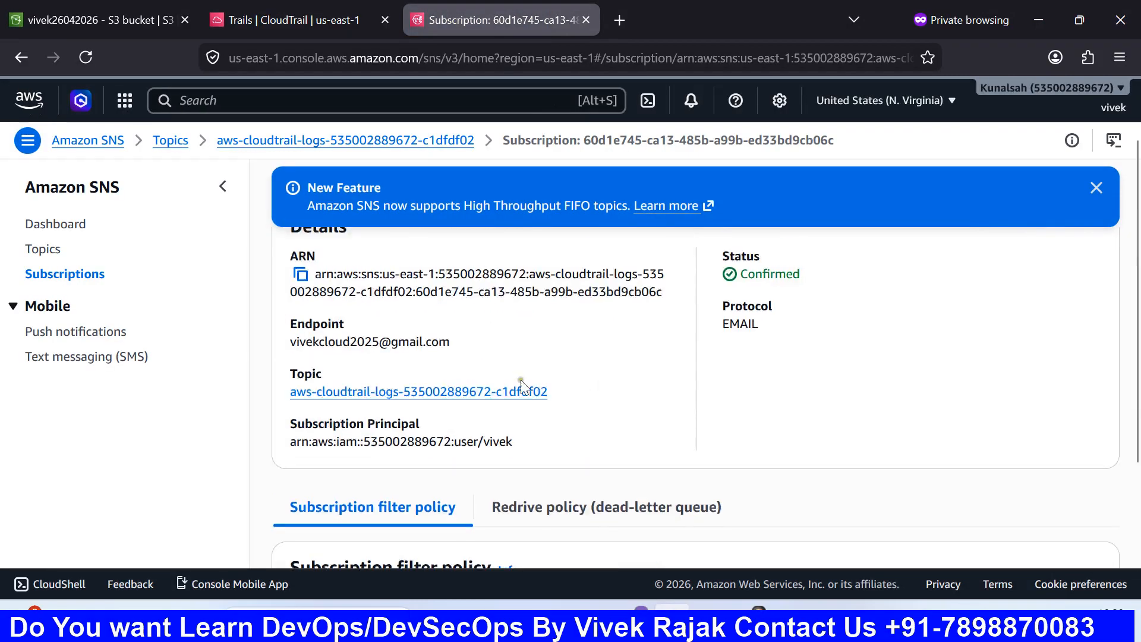
pyautogui.click(79, 277)
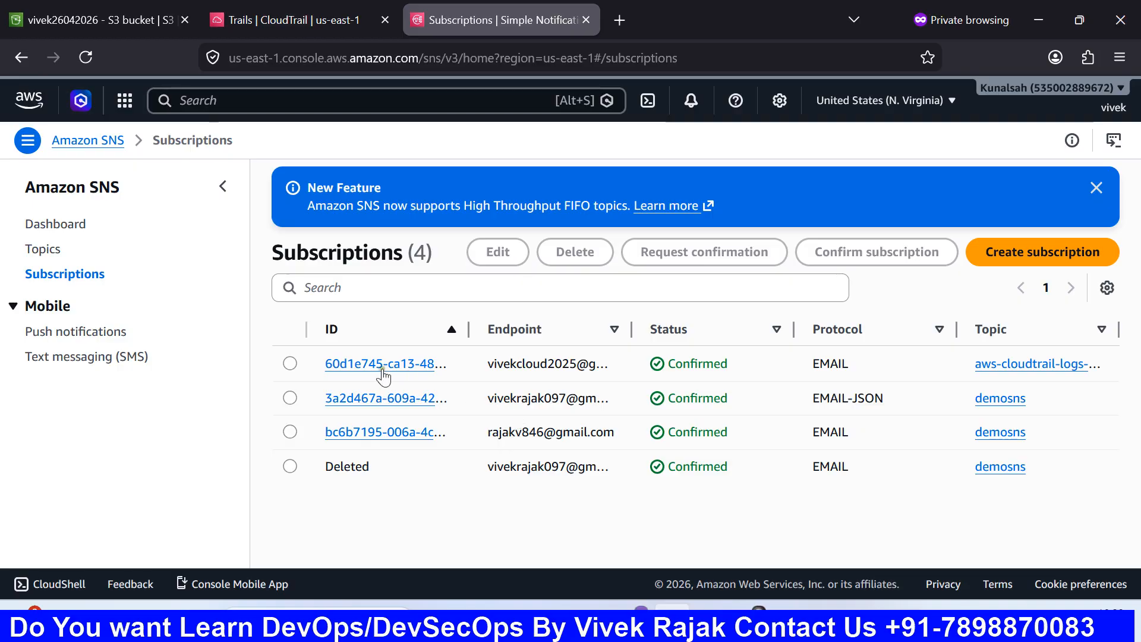
# Upload the image "ChatGPT Image Apr 21, 2026, 07_49_15 PM" from the Downloads folder to the empty S3 bucket.
pyautogui.click(94, 20)
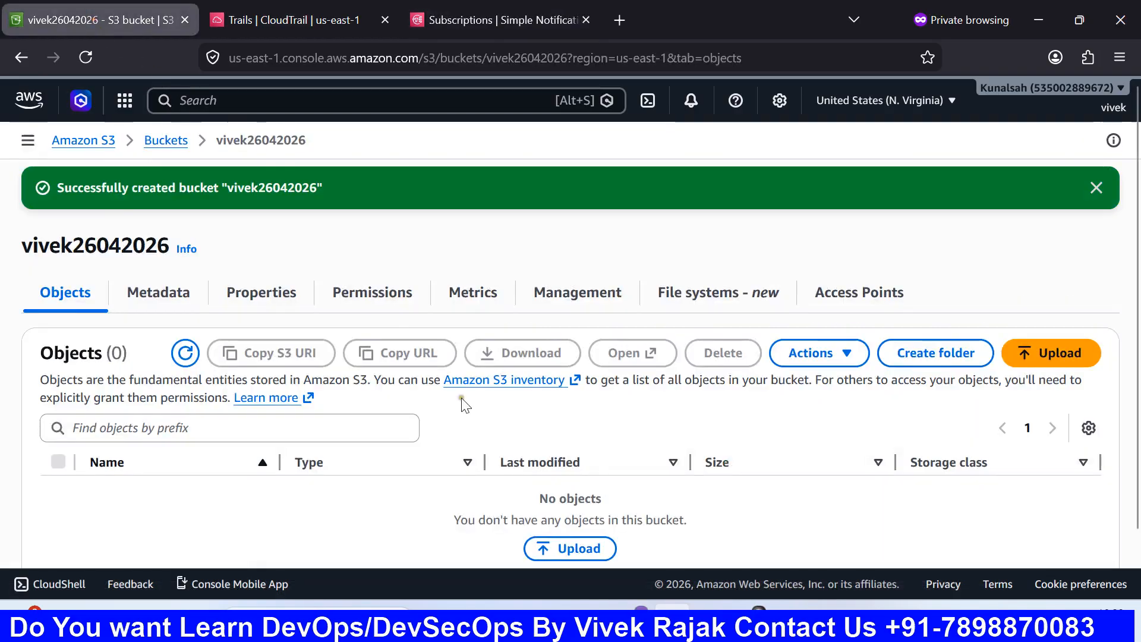
pyautogui.click(573, 549)
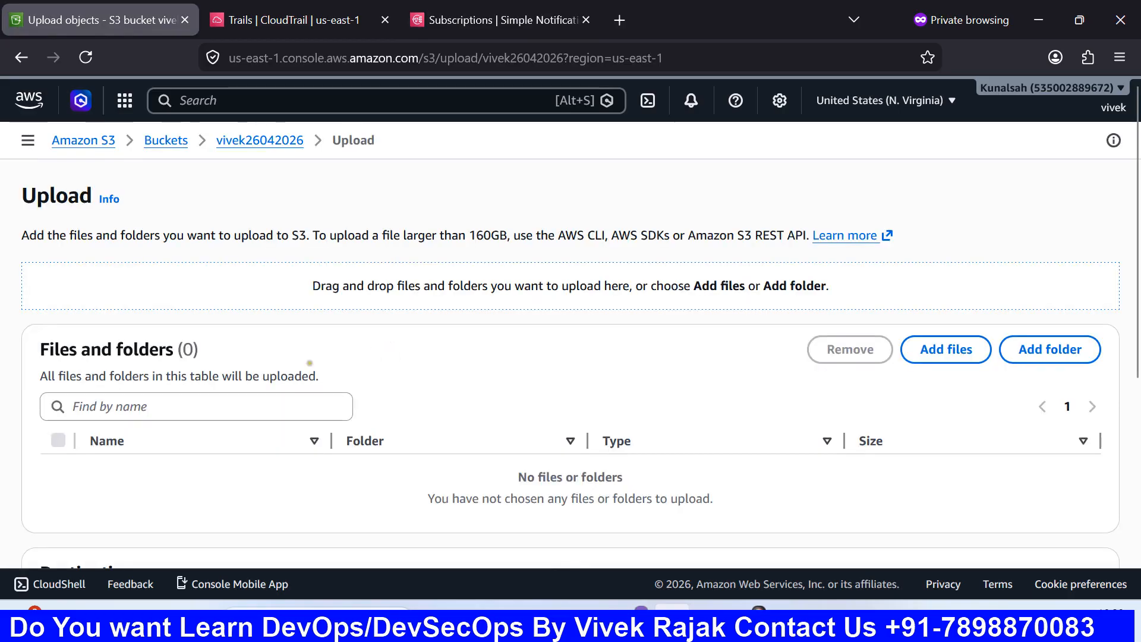
pyautogui.click(954, 356)
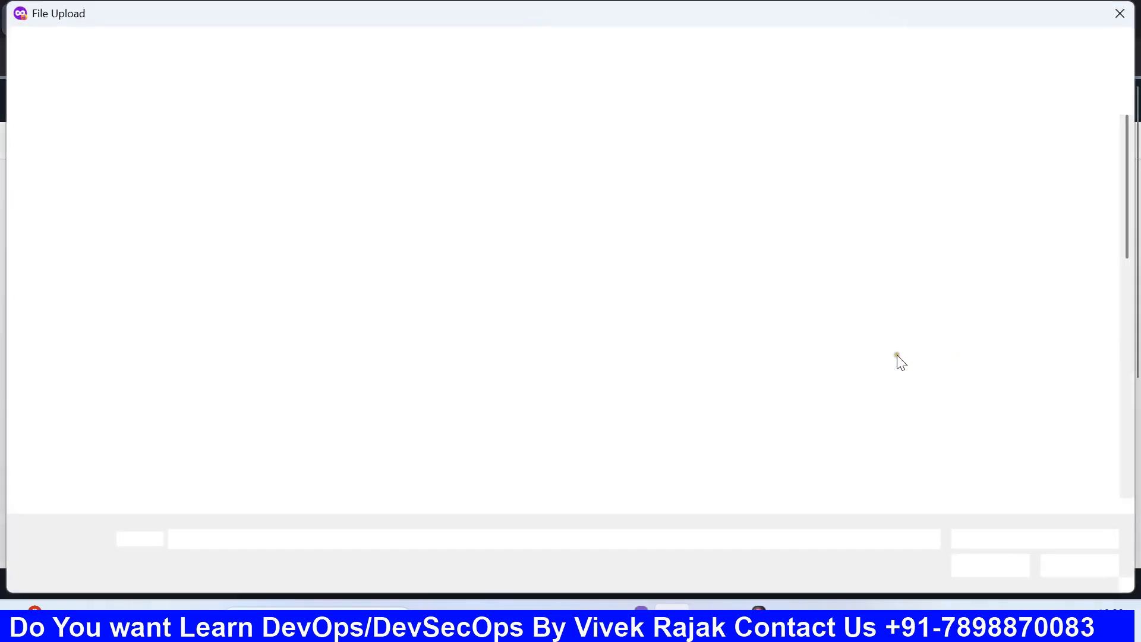
pyautogui.click(68, 203)
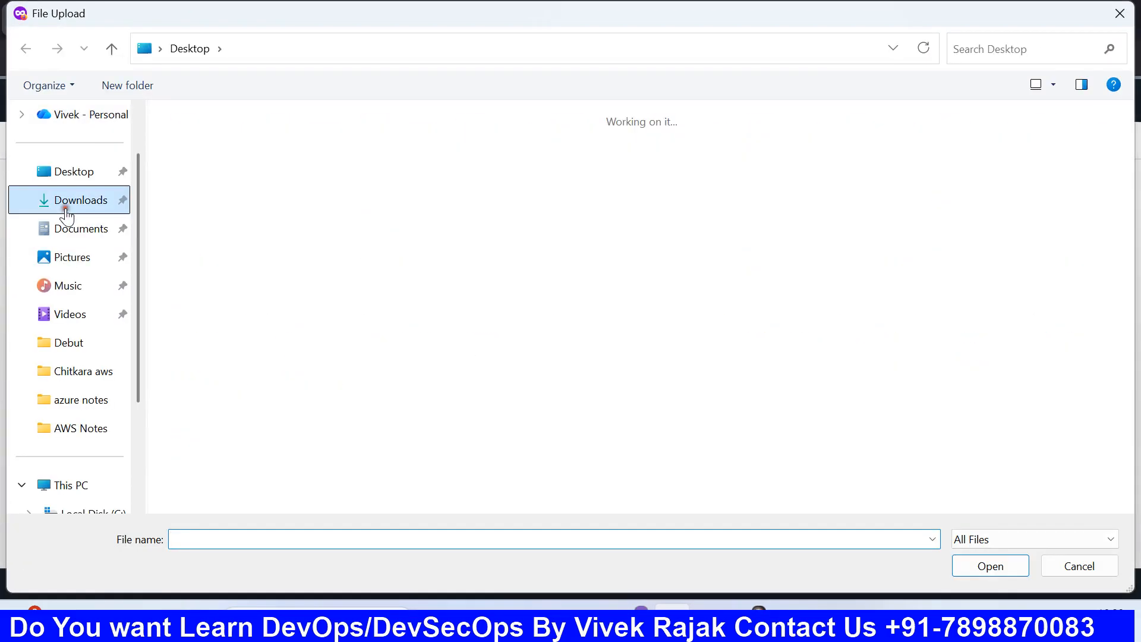
pyautogui.click(318, 226)
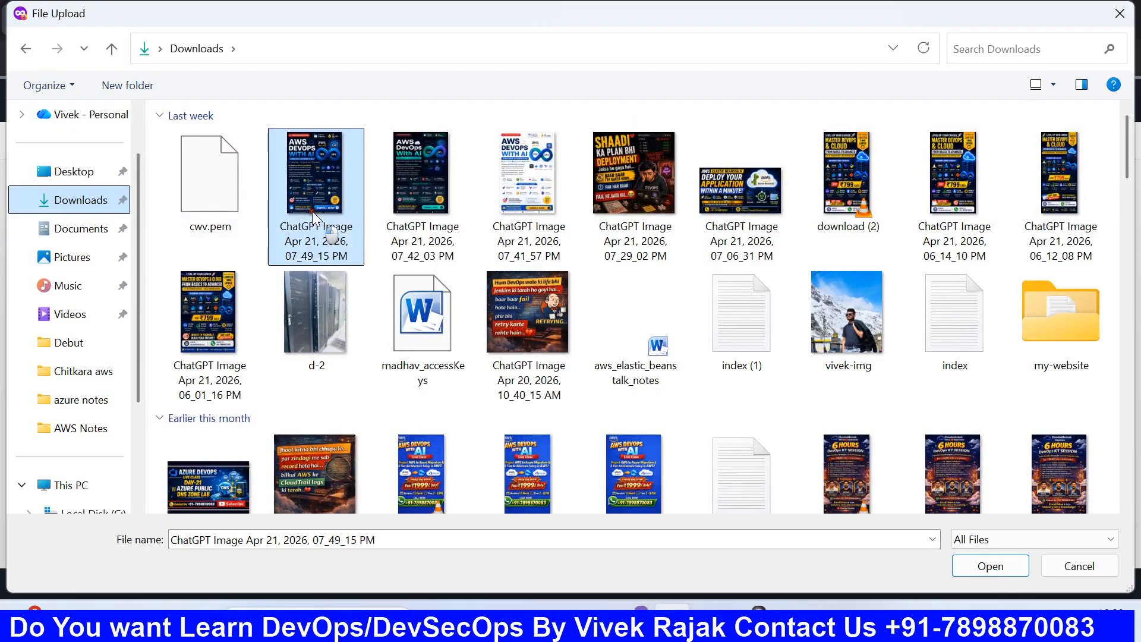
pyautogui.click(987, 566)
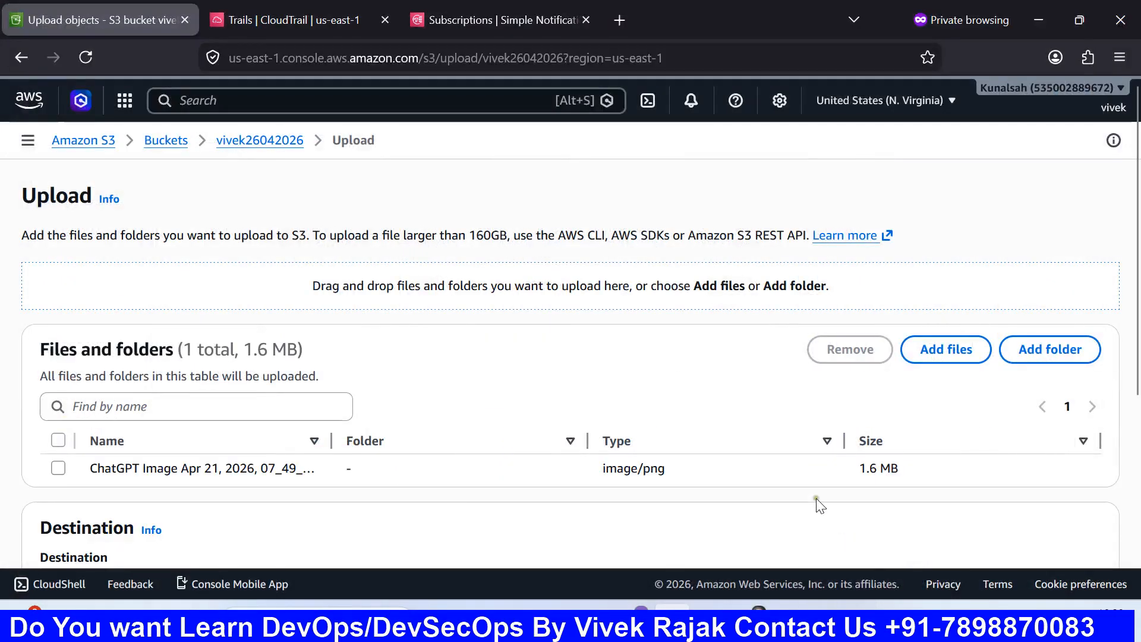
pyautogui.scroll(-2, 697, 467)
pyautogui.scroll(-3, 697, 467)
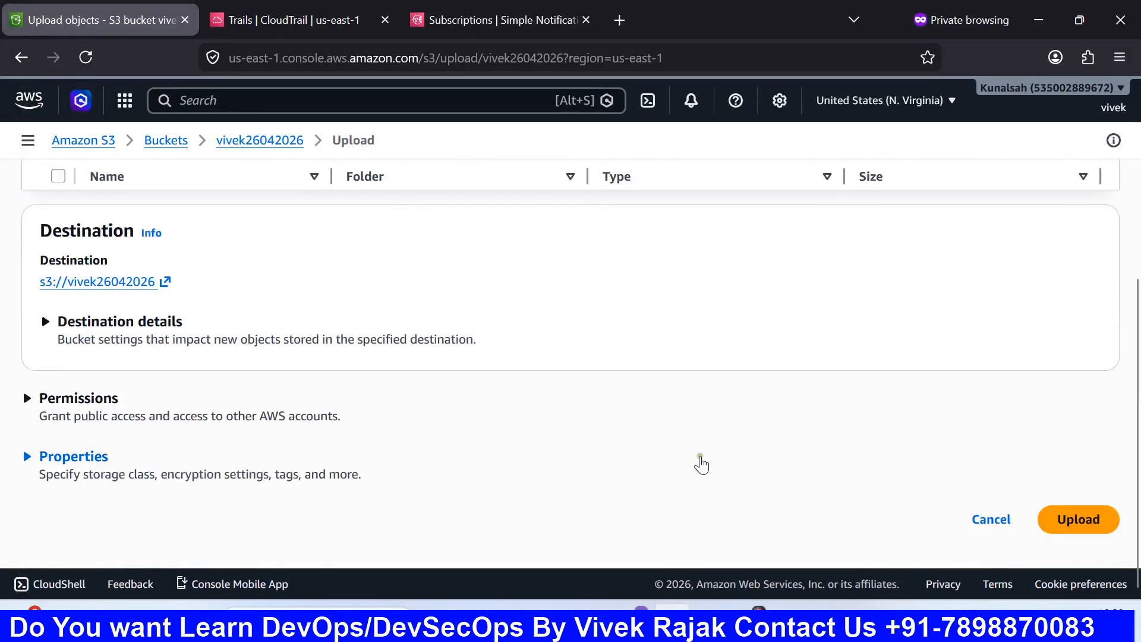
pyautogui.click(1068, 519)
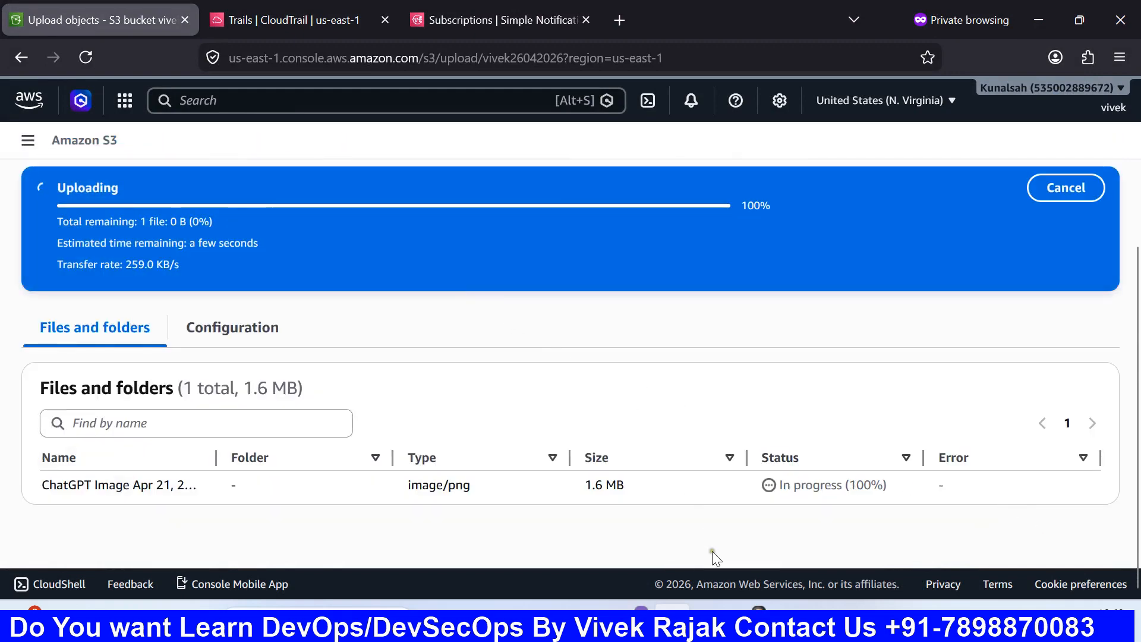
# Check the reloaded Gmail inbox in Chrome for a new AWS notification, and return to the S3 upload page.
pyautogui.click(633, 622)
pyautogui.click(71, 7)
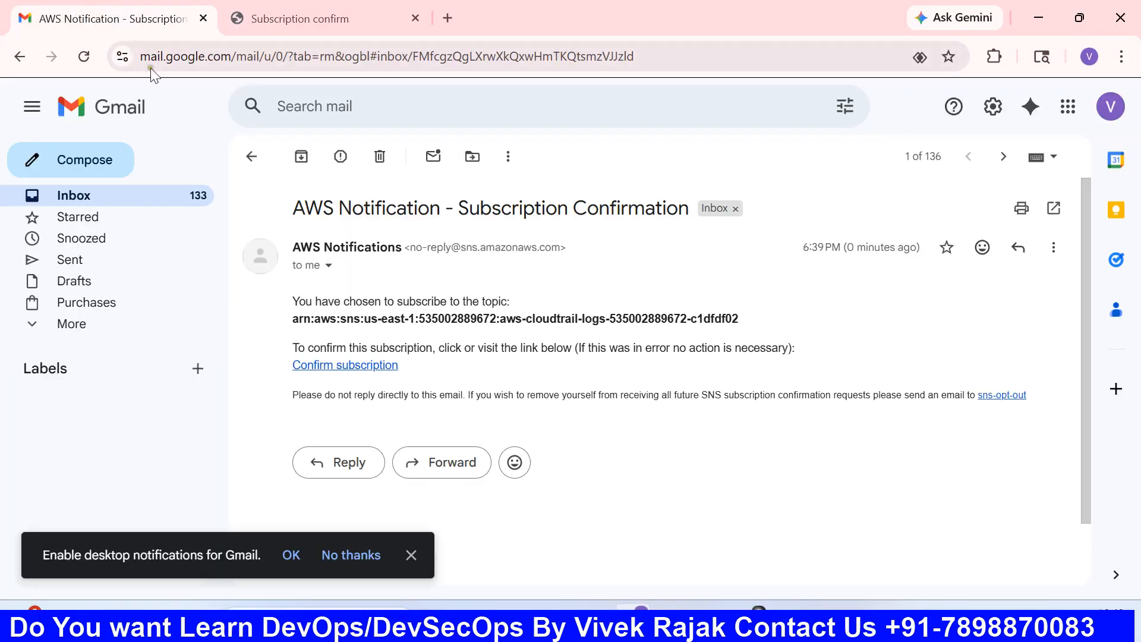
pyautogui.click(251, 155)
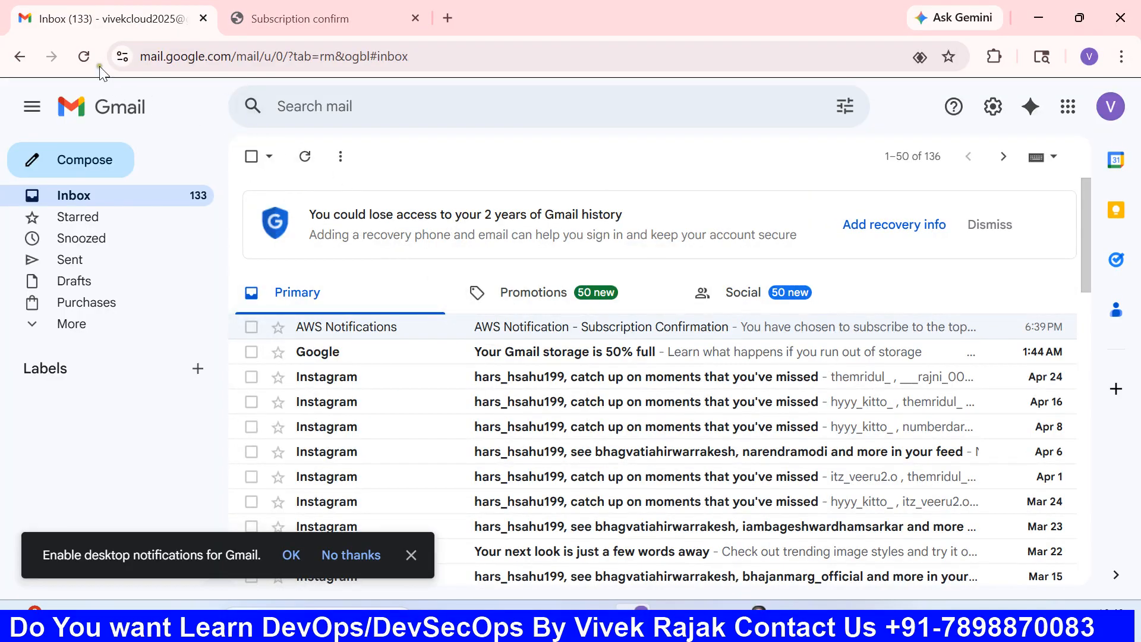
pyautogui.click(84, 57)
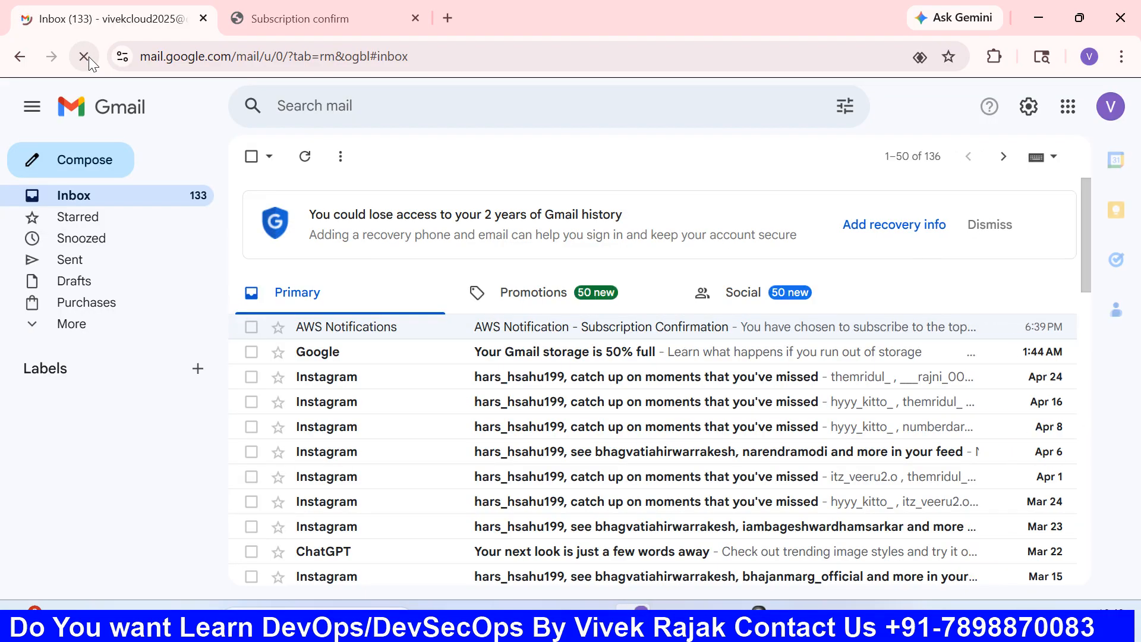
pyautogui.click(971, 245)
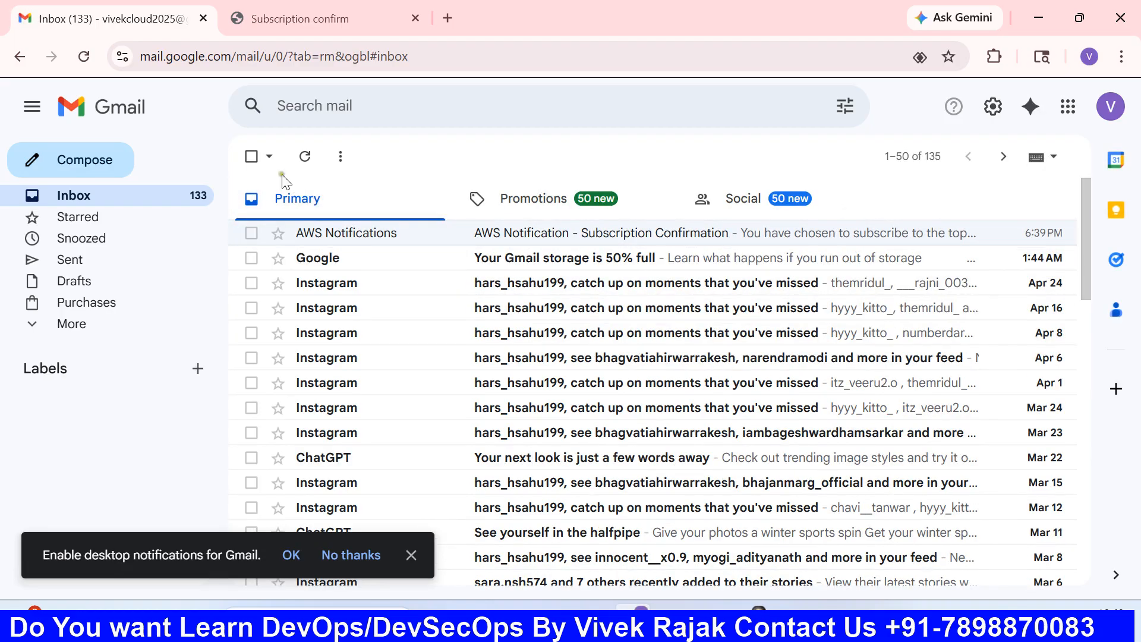
pyautogui.click(84, 56)
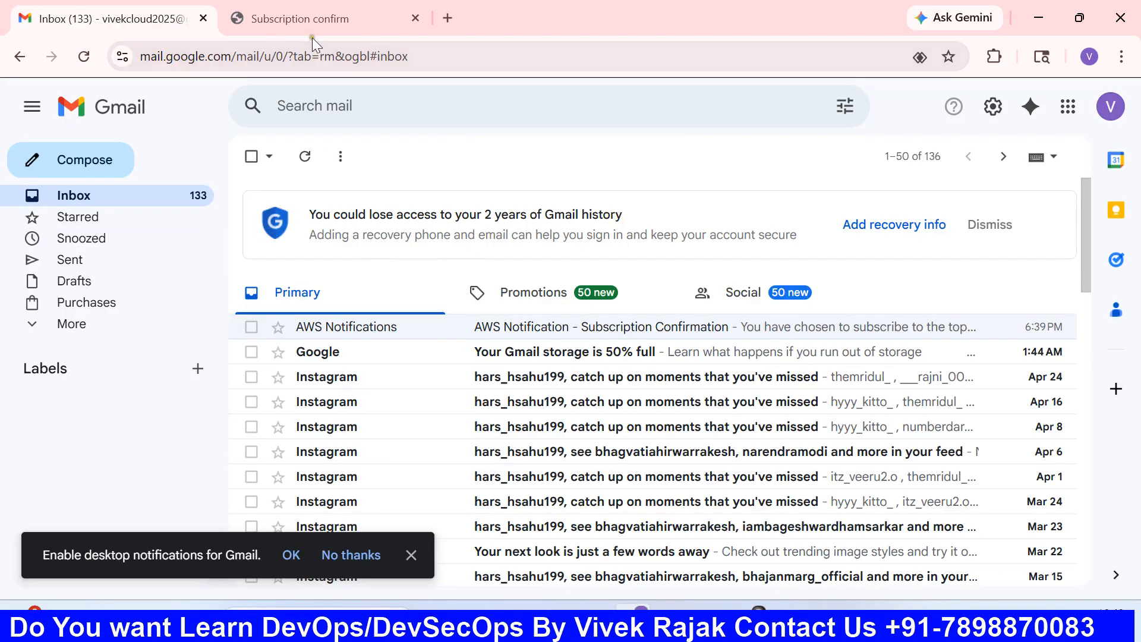
pyautogui.click(672, 621)
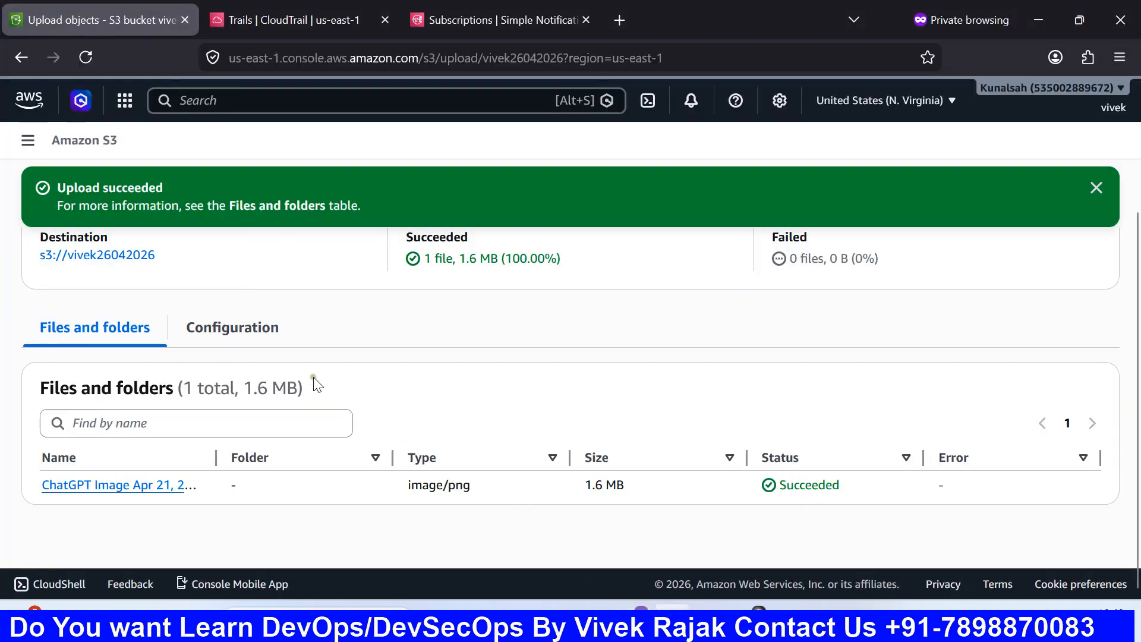
# Close the S3 upload status page, and reload the SNS subscriptions list after dismissing its new-feature banner.
pyautogui.scroll(3, 317, 384)
pyautogui.click(1086, 252)
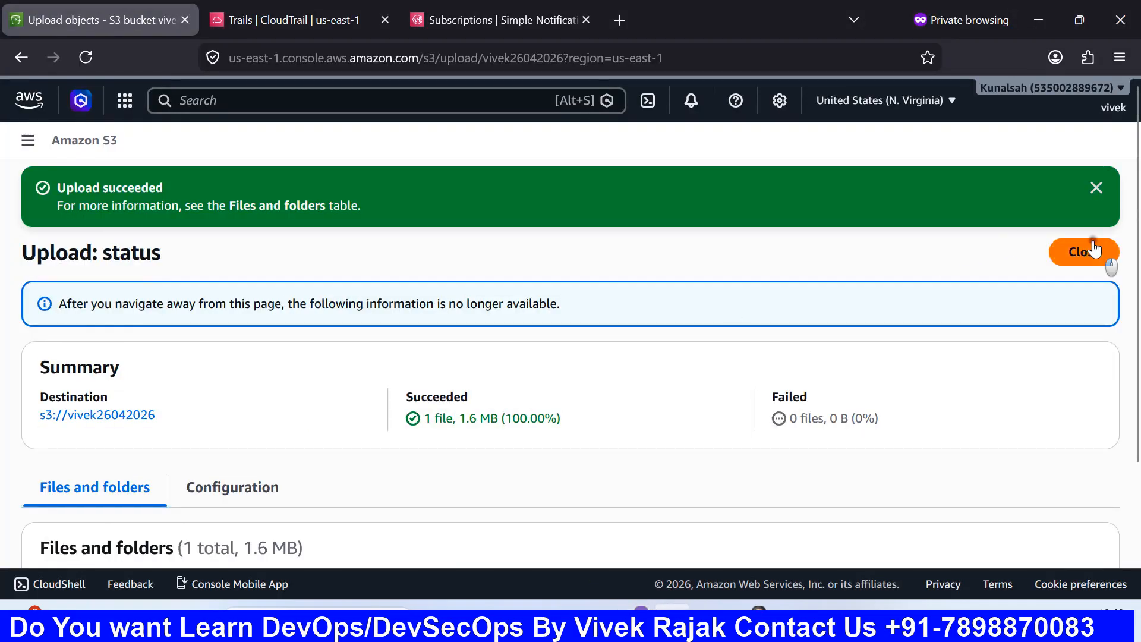
pyautogui.click(470, 33)
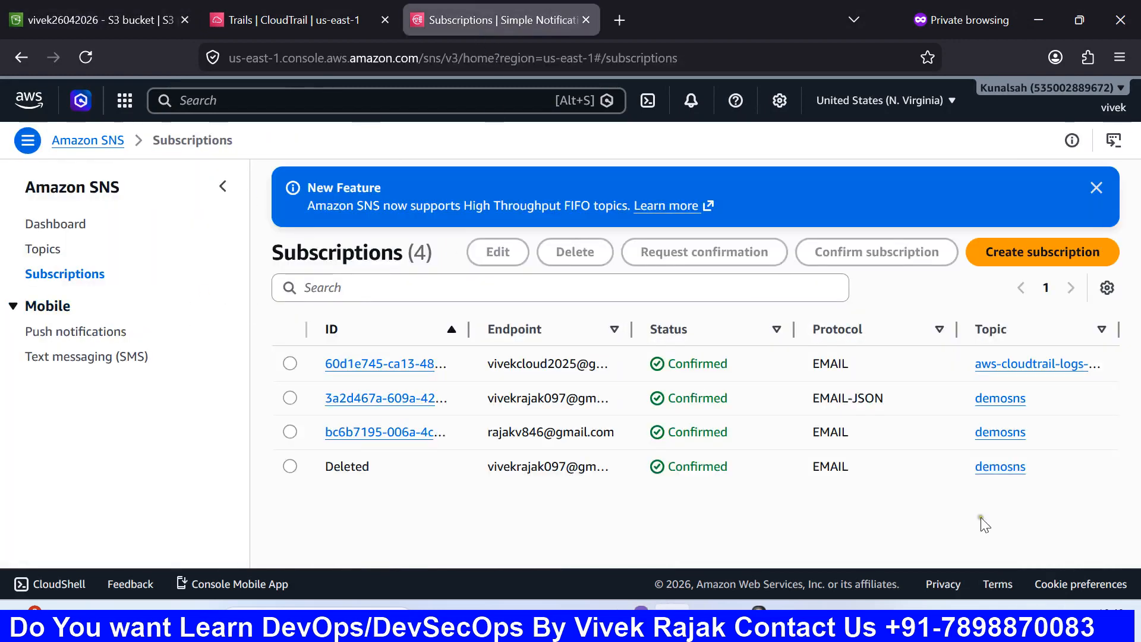
pyautogui.click(1098, 189)
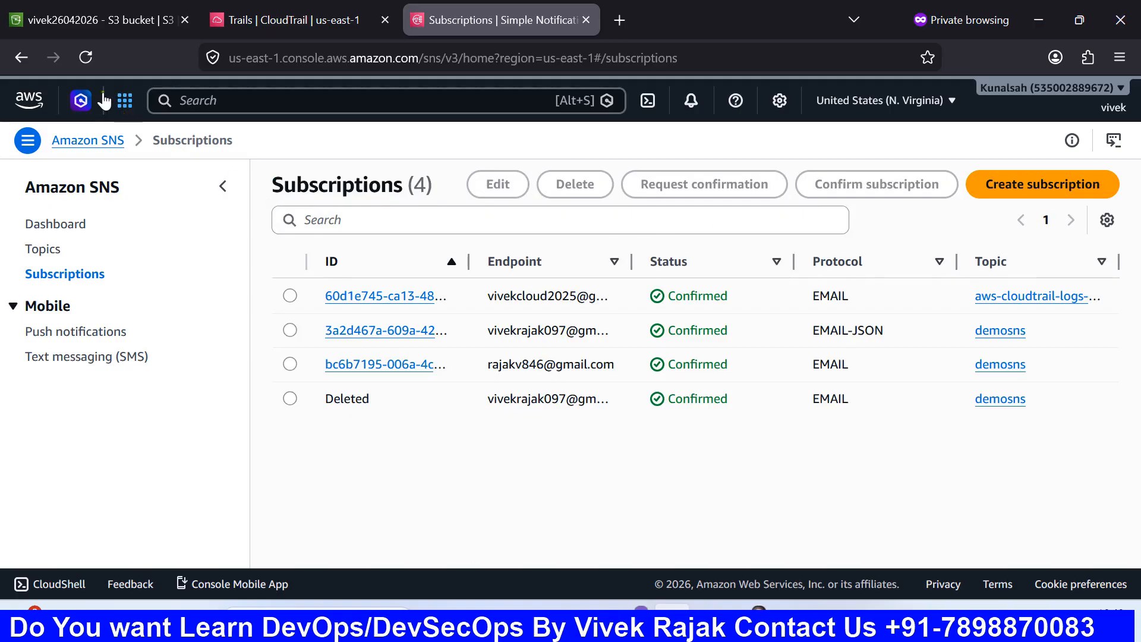
pyautogui.click(86, 57)
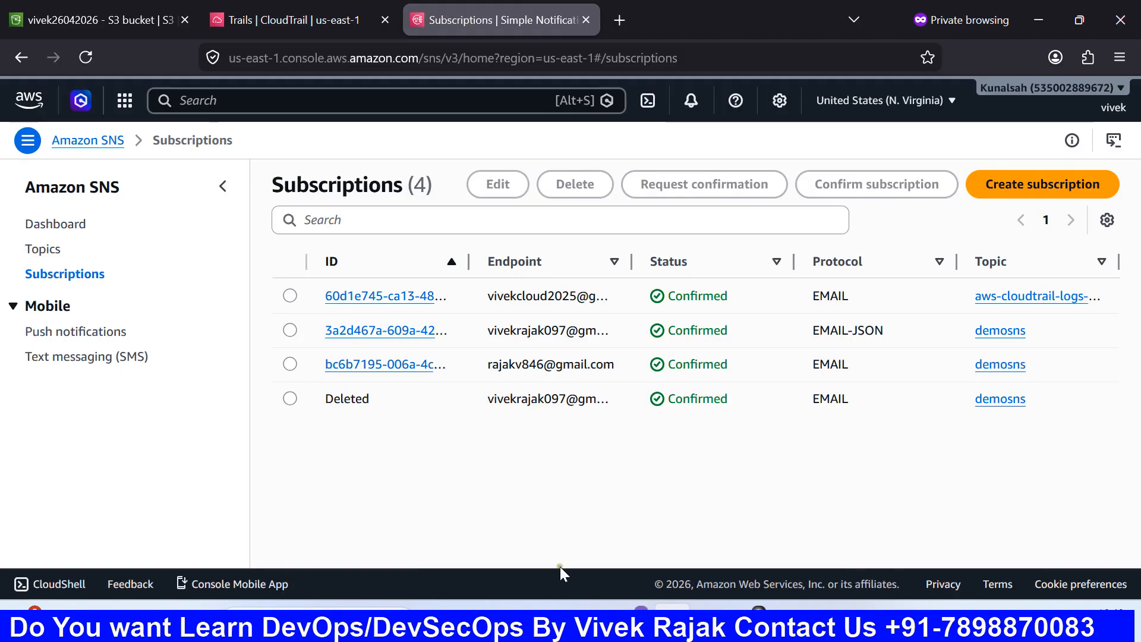
# Check the Gmail inbox in Chrome for a new AWS notification, and return to the AWS console.
pyautogui.click(635, 623)
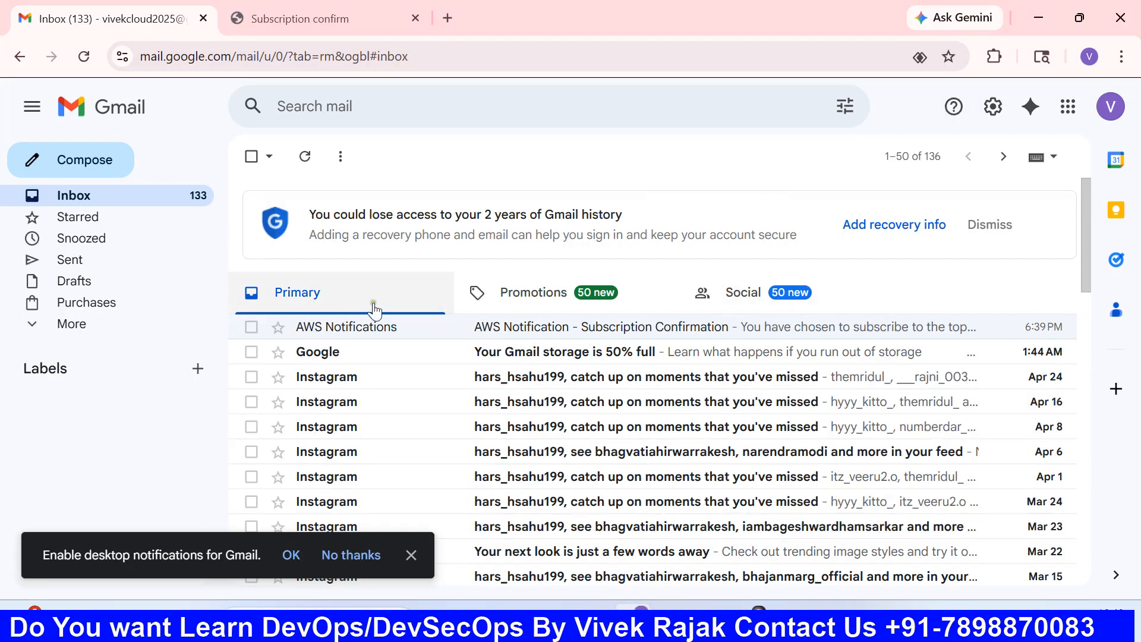
pyautogui.click(300, 175)
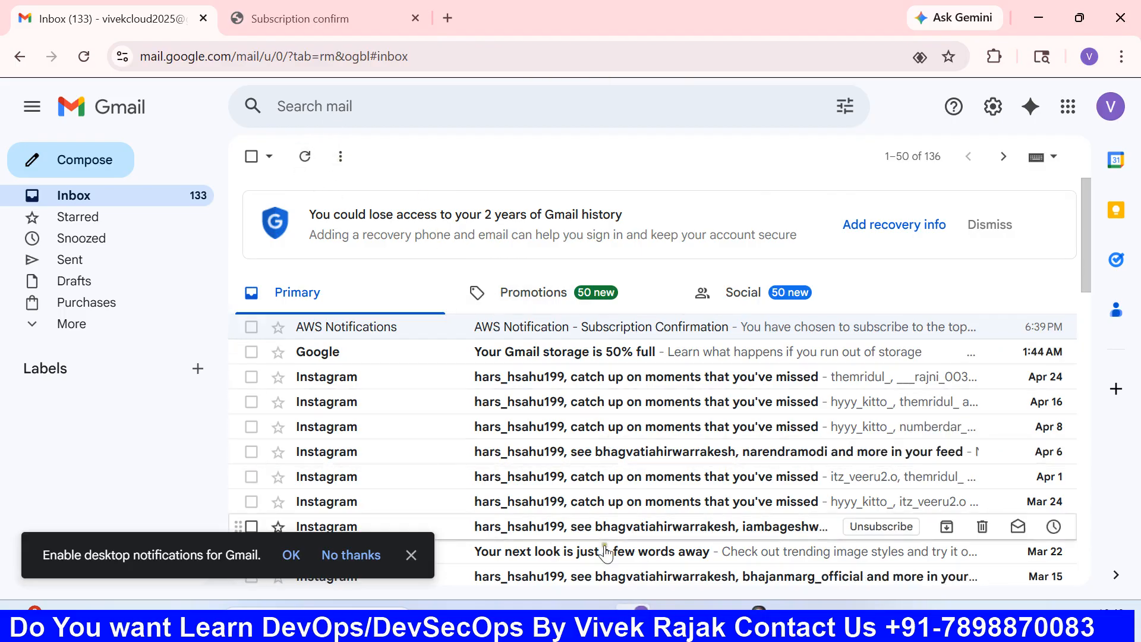
pyautogui.click(672, 523)
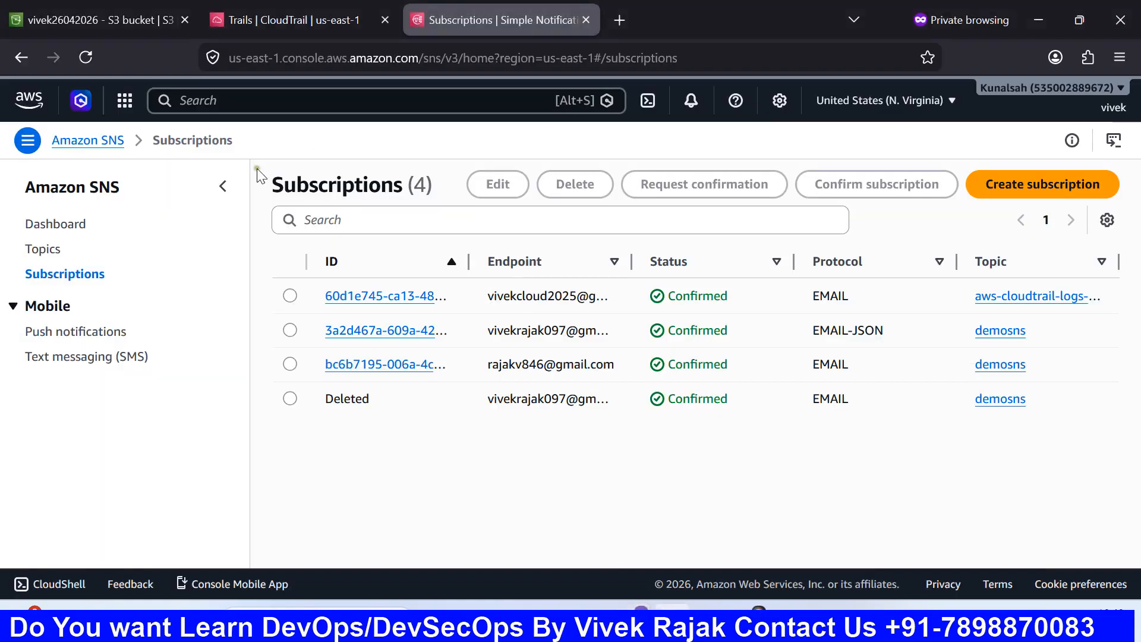
# Open the myevent trail's details in CloudTrail, and go on to the Event history page.
pyautogui.click(291, 22)
pyautogui.click(116, 438)
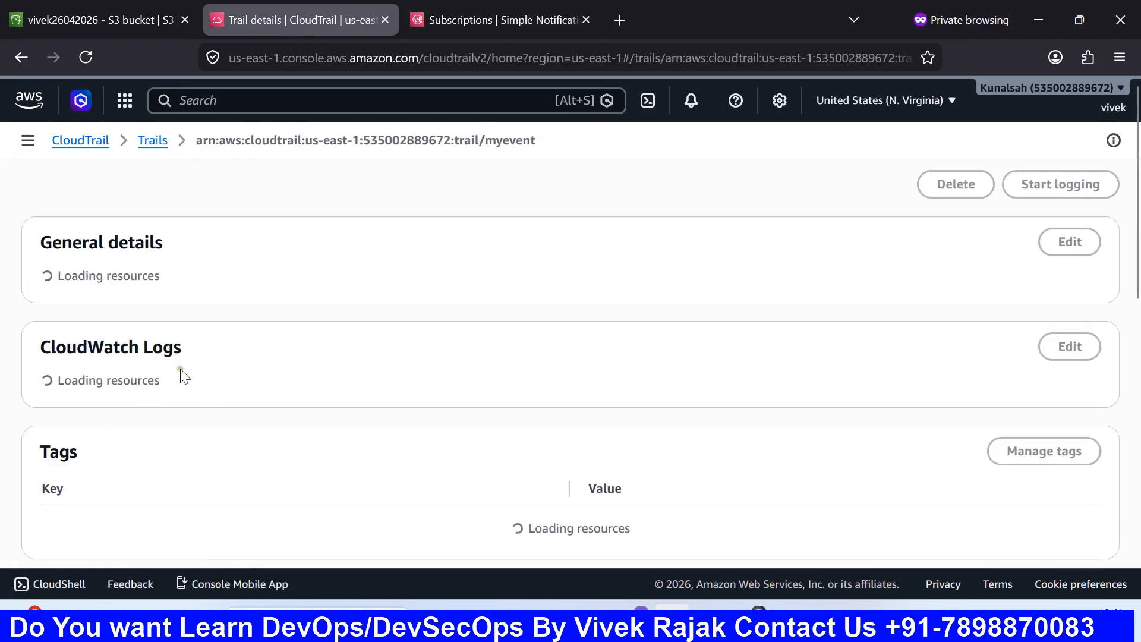
pyautogui.click(93, 141)
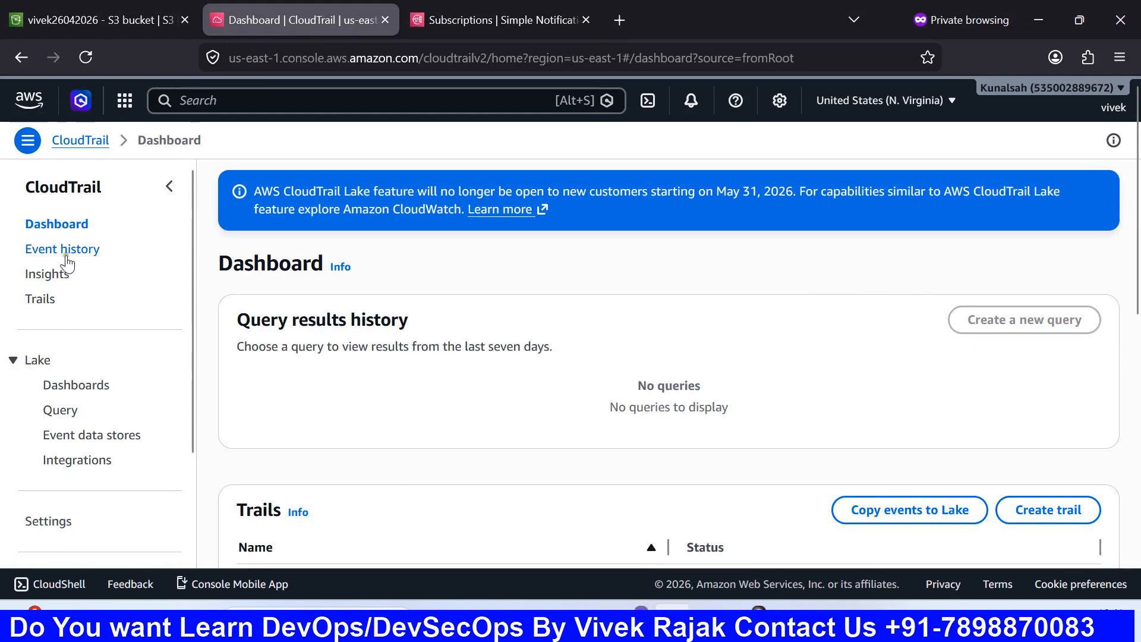
pyautogui.click(66, 258)
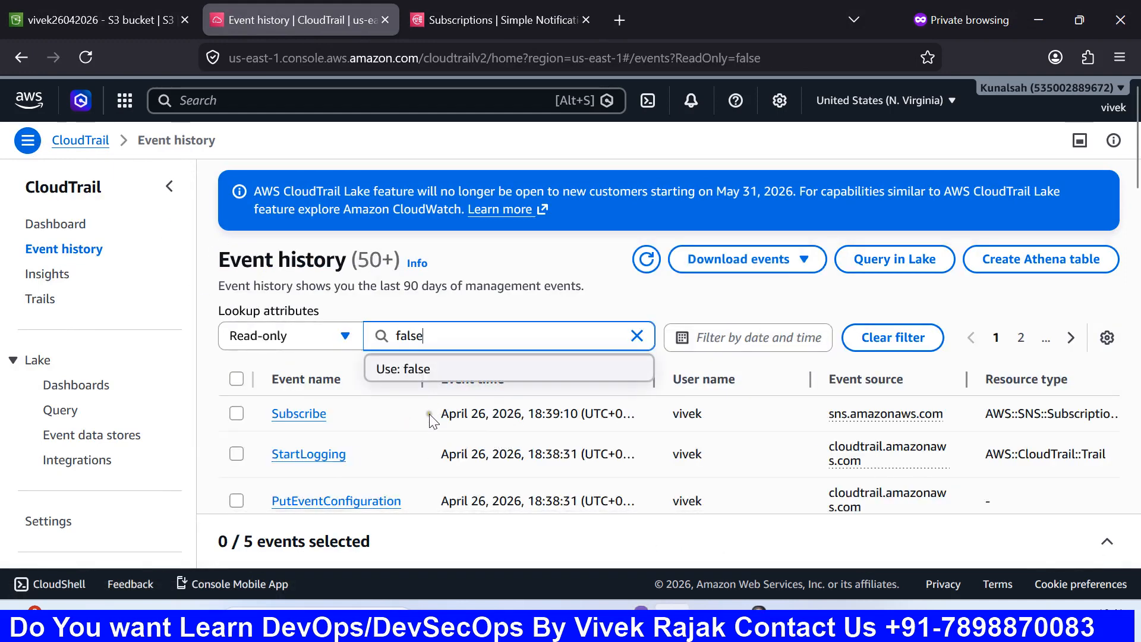
# Reapply the Read-only lookup filter with the value false, and refresh the event history.
pyautogui.click(637, 336)
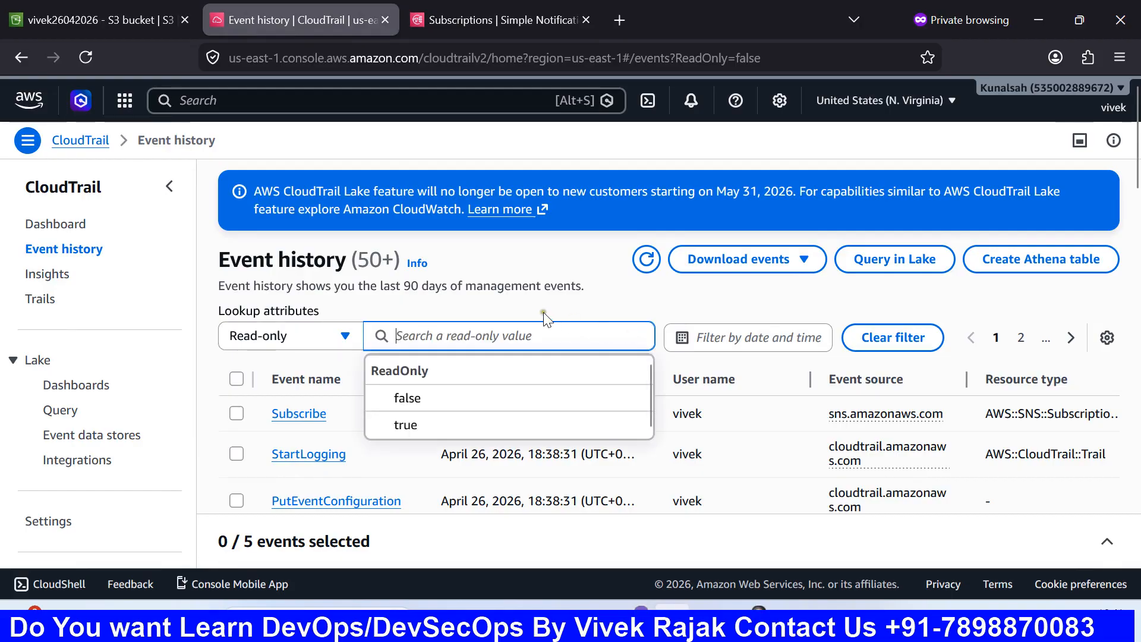
pyautogui.click(455, 409)
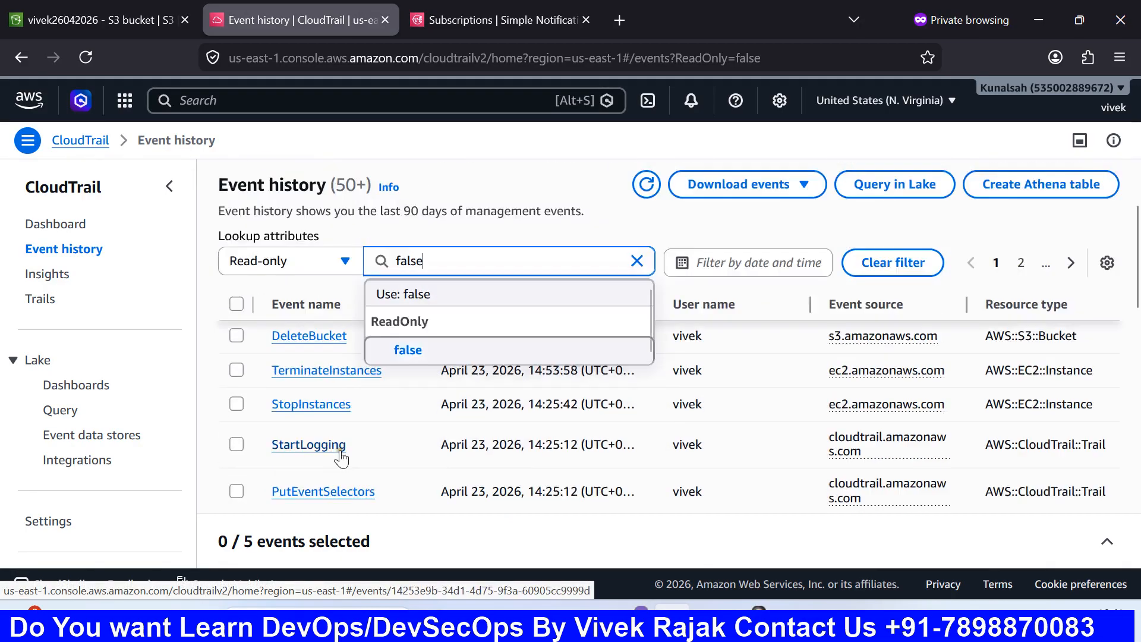
pyautogui.click(469, 286)
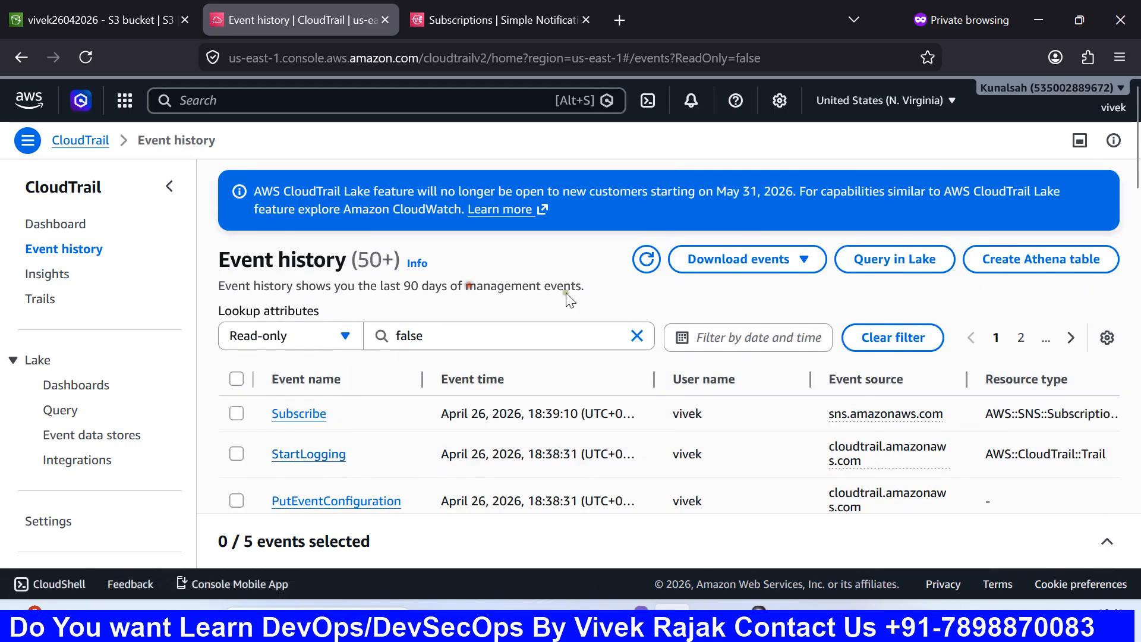
pyautogui.click(649, 264)
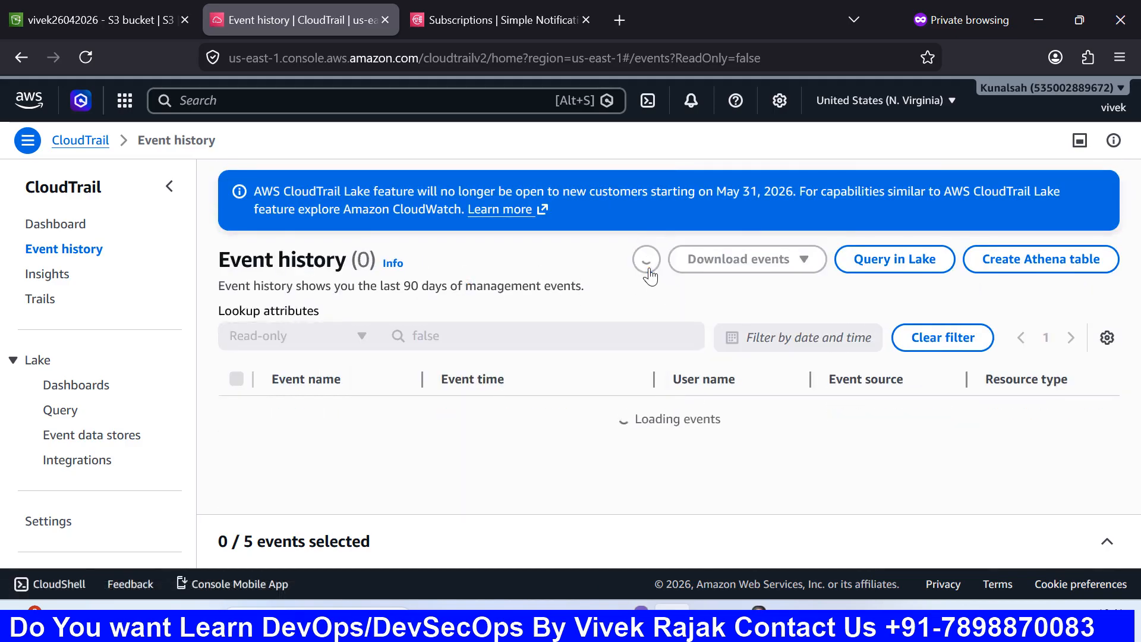
pyautogui.click(536, 295)
# Change the event history's lookup attribute to Resource name and refresh the event list.
pyautogui.click(344, 336)
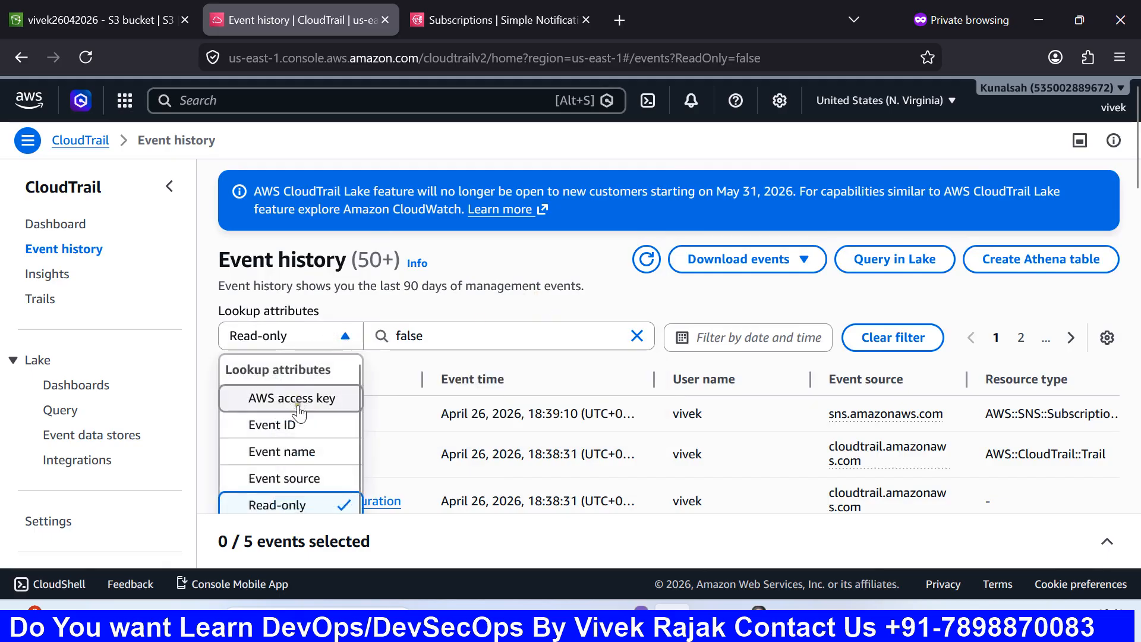
pyautogui.scroll(-1, 297, 440)
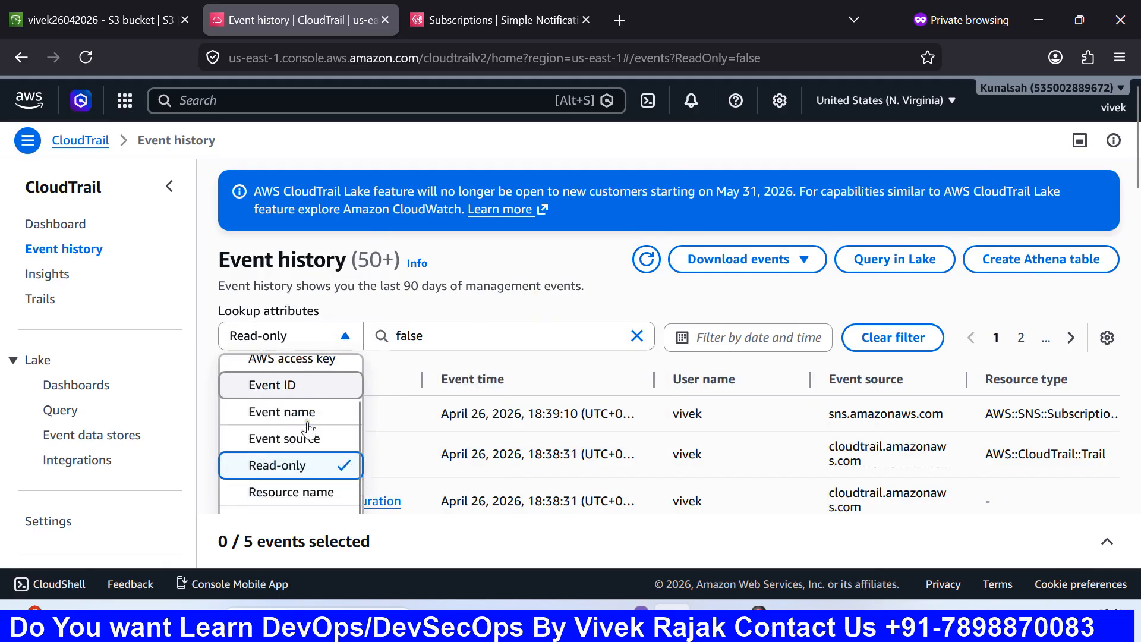
pyautogui.click(296, 493)
pyautogui.click(653, 271)
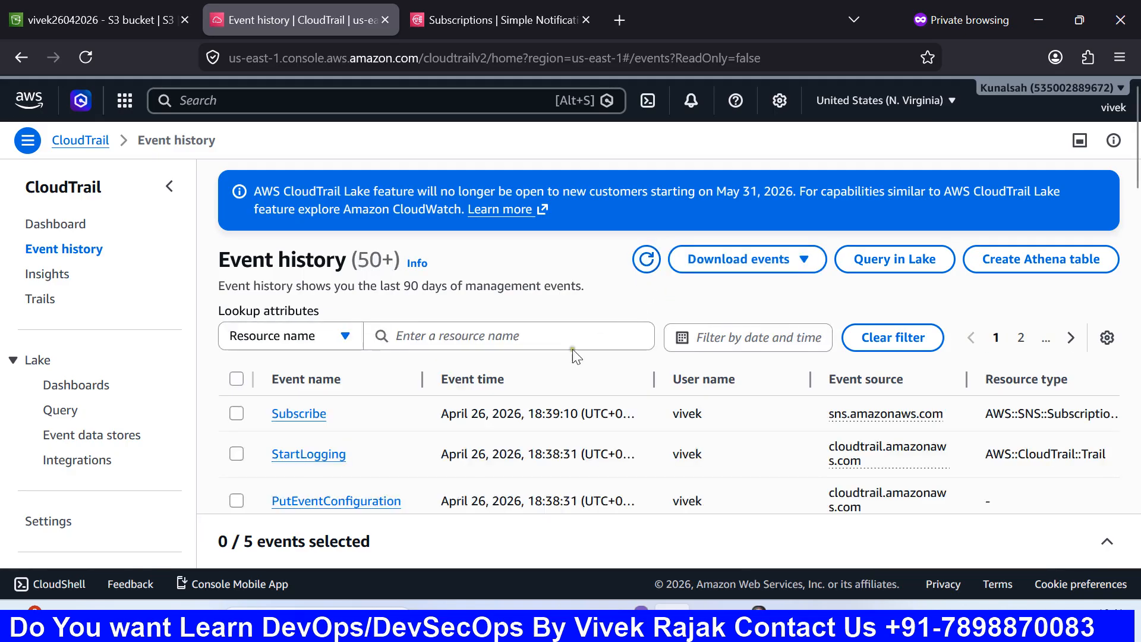
# Examine the recent management events in the event history for the S3 upload activity, and refresh the list.
pyautogui.scroll(-8, 440, 456)
pyautogui.scroll(5, 440, 457)
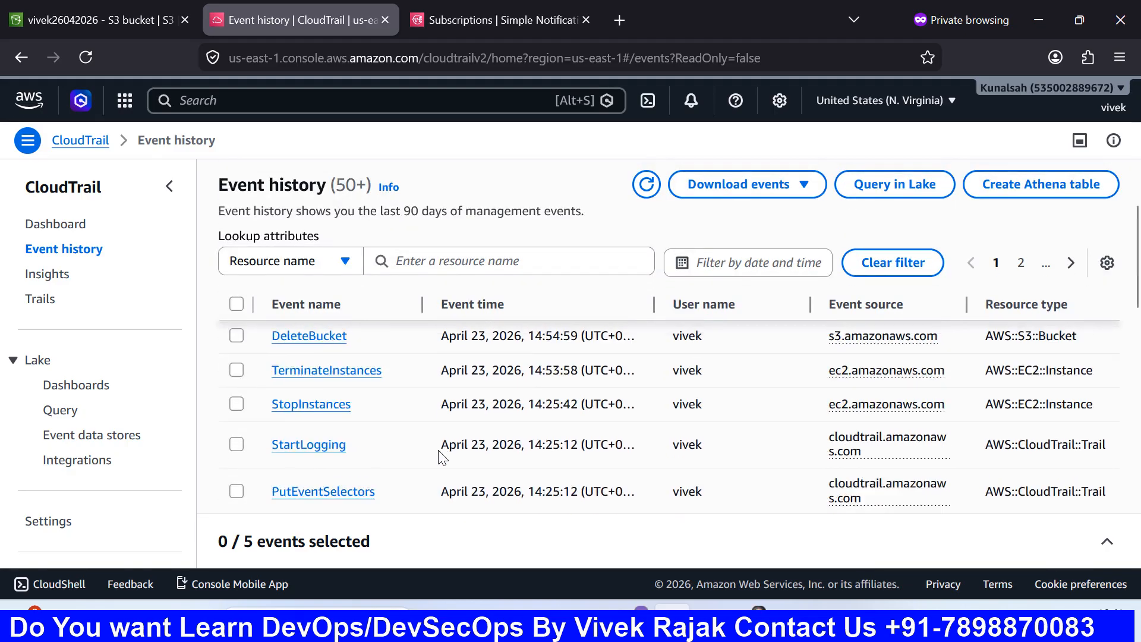
pyautogui.scroll(5, 440, 458)
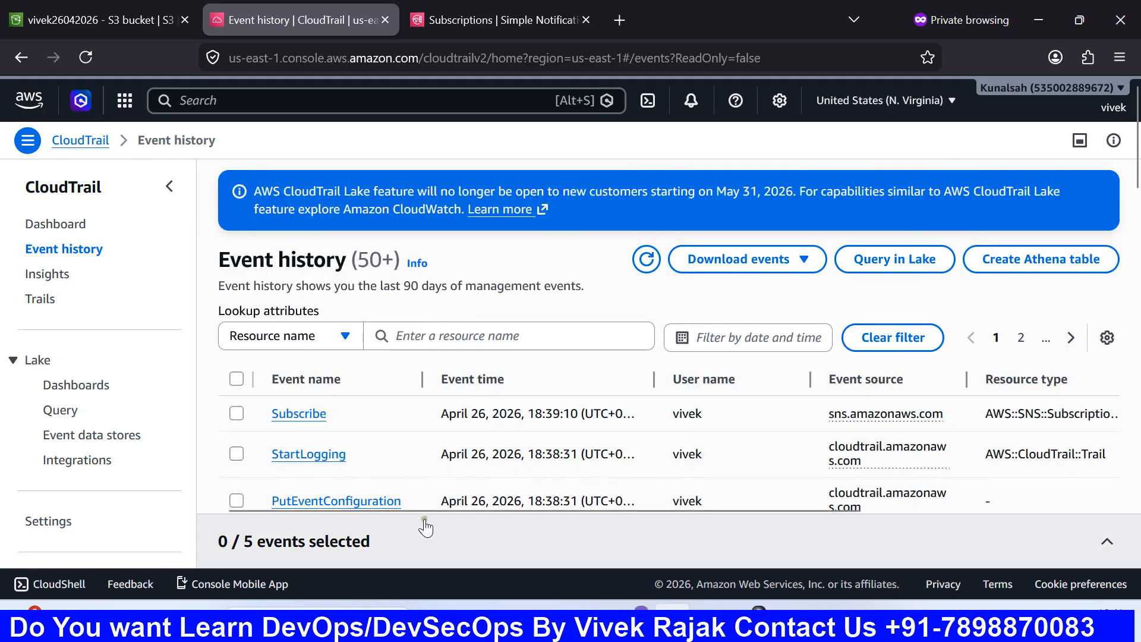
pyautogui.moveTo(411, 510); pyautogui.dragTo(382, 510)
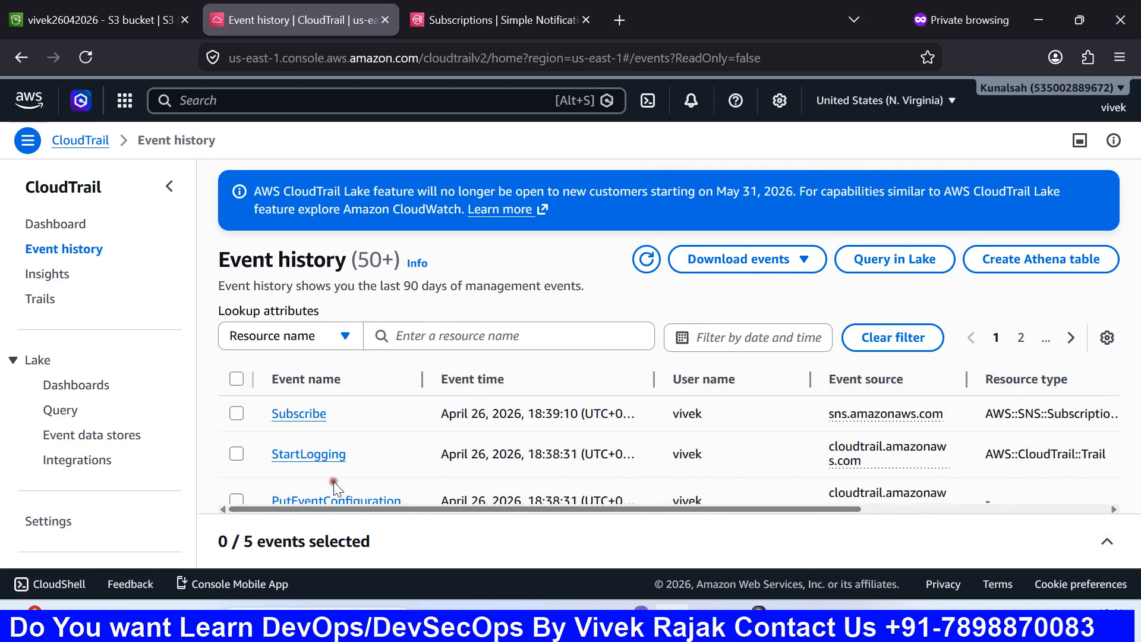
pyautogui.scroll(-2, 594, 416)
pyautogui.scroll(2, 595, 416)
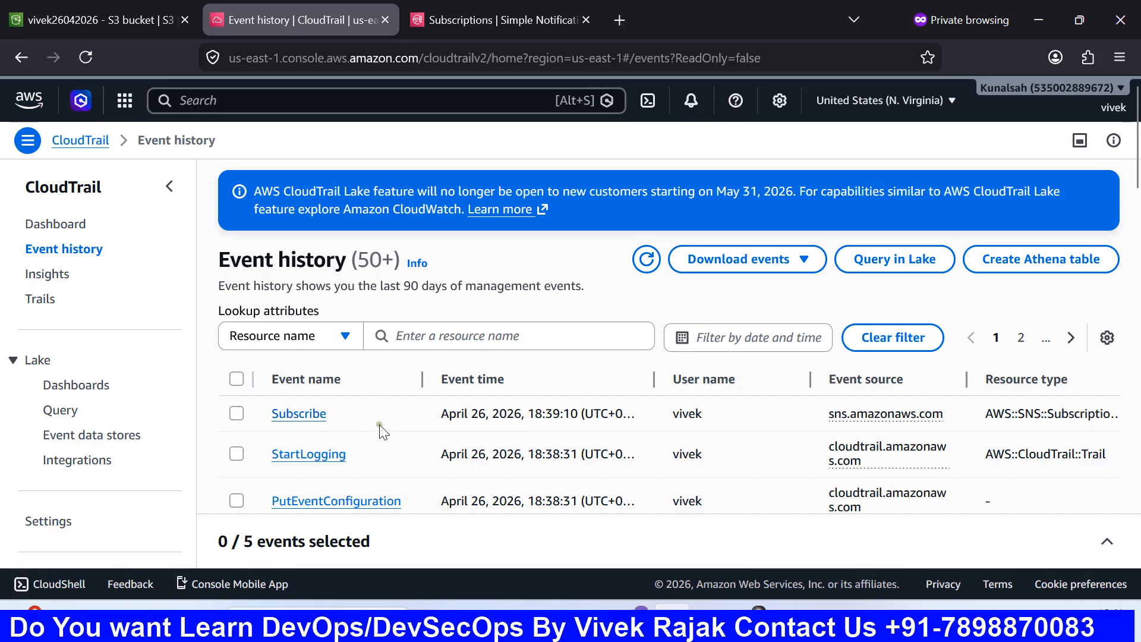
pyautogui.scroll(-2, 333, 422)
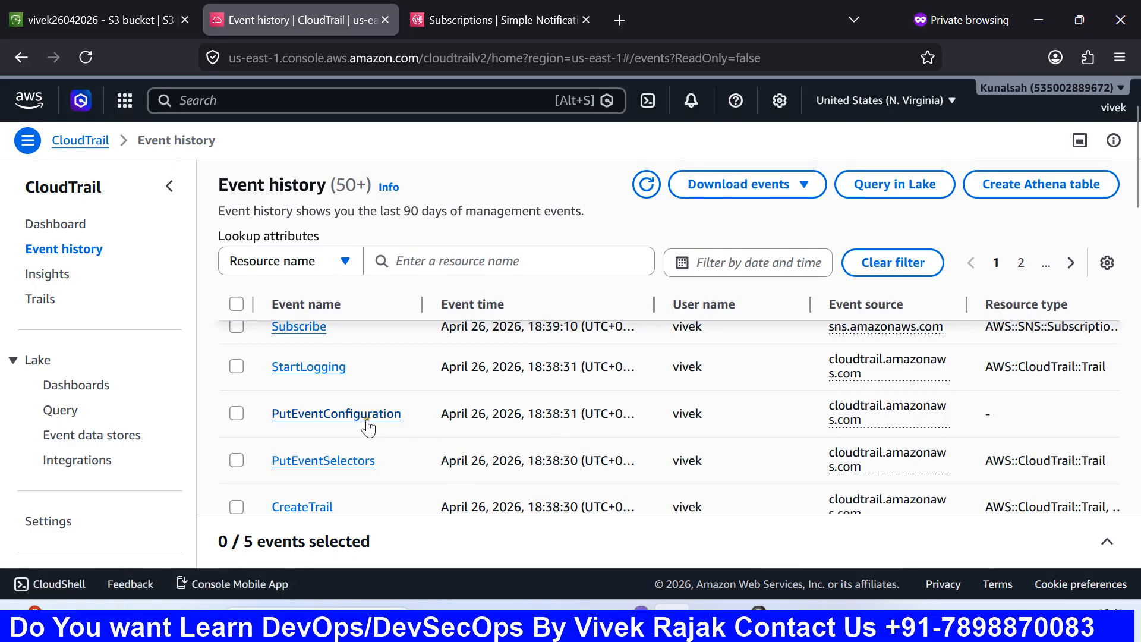
pyautogui.scroll(-1, 412, 439)
pyautogui.scroll(-2, 412, 444)
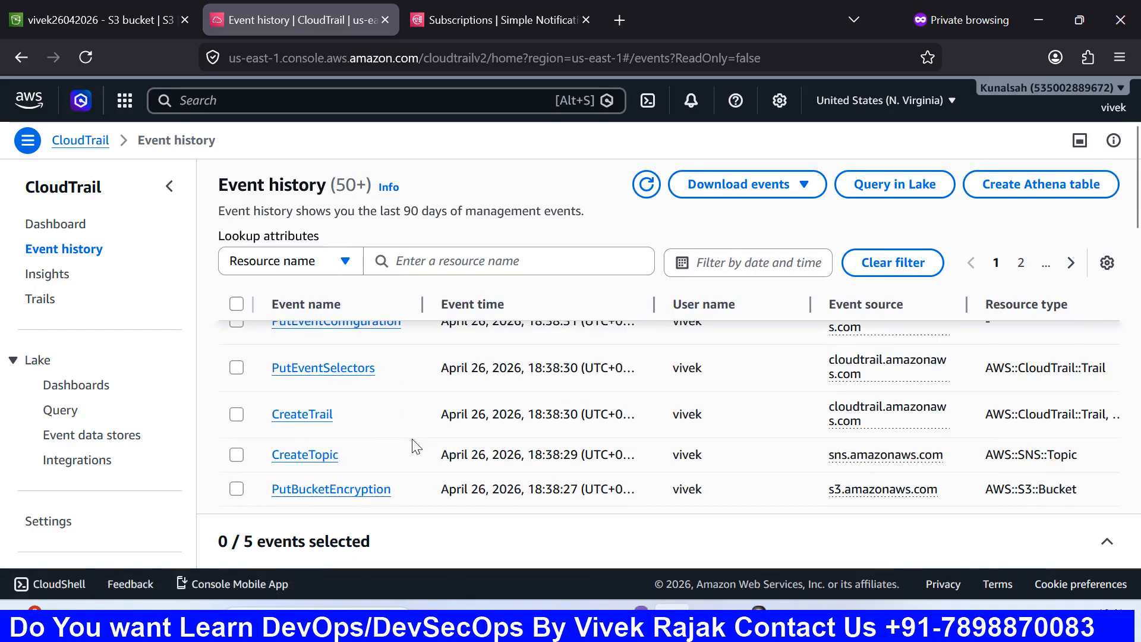
pyautogui.scroll(-2, 412, 444)
pyautogui.scroll(2, 428, 434)
pyautogui.scroll(4, 690, 377)
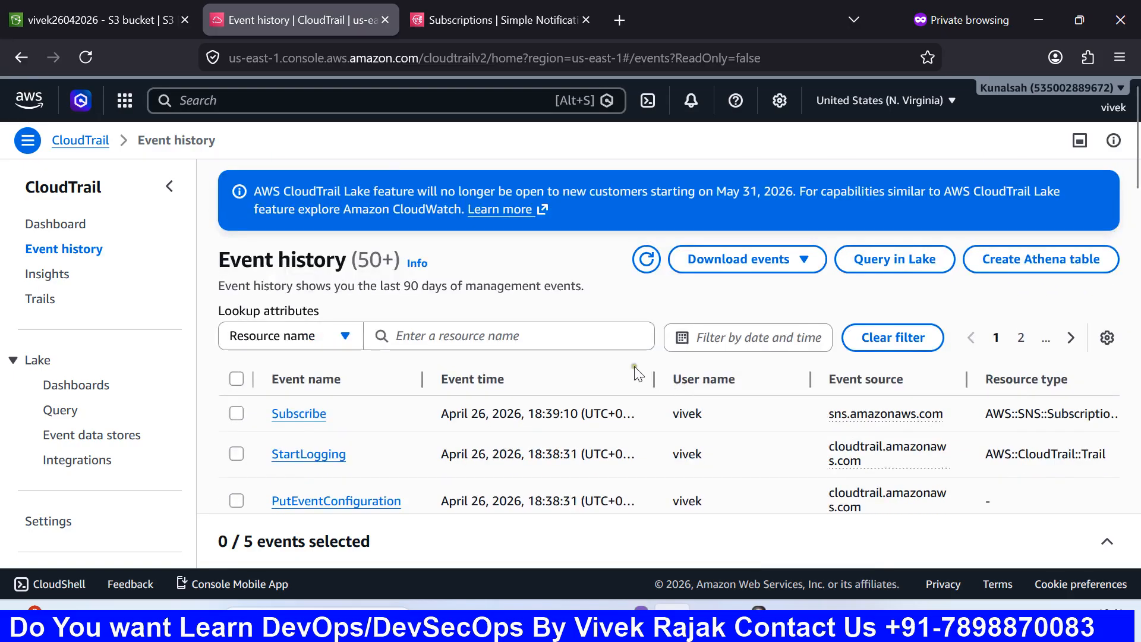
pyautogui.click(647, 259)
# Refresh the Gmail inbox in Chrome, check its Promotions and Primary categories for an AWS notification, and return to the AWS console.
pyautogui.click(633, 623)
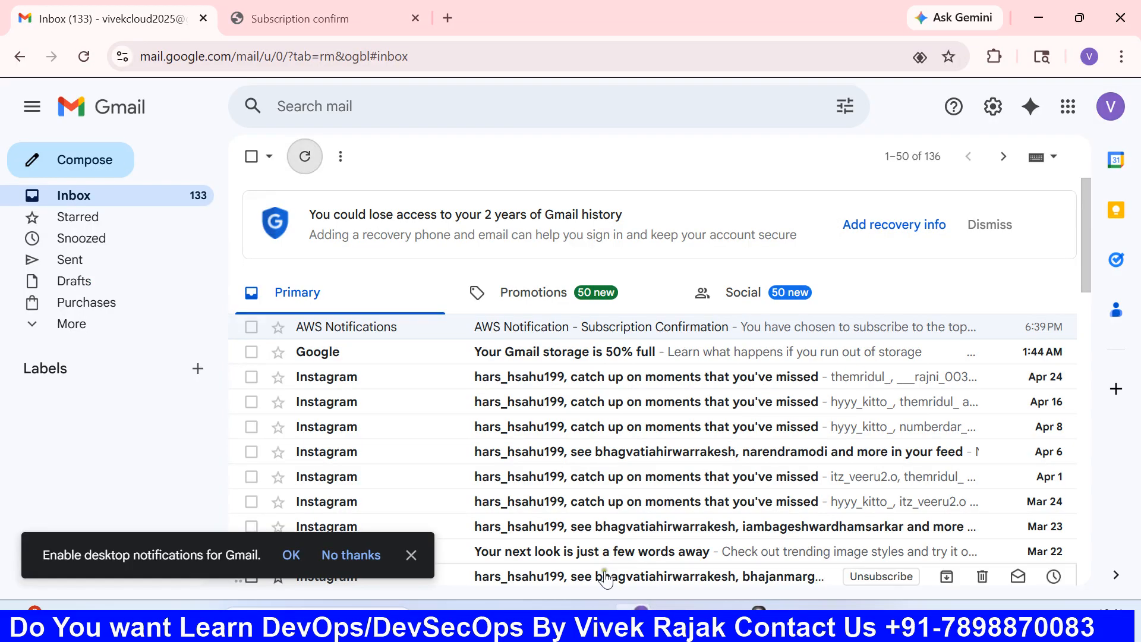
pyautogui.click(302, 157)
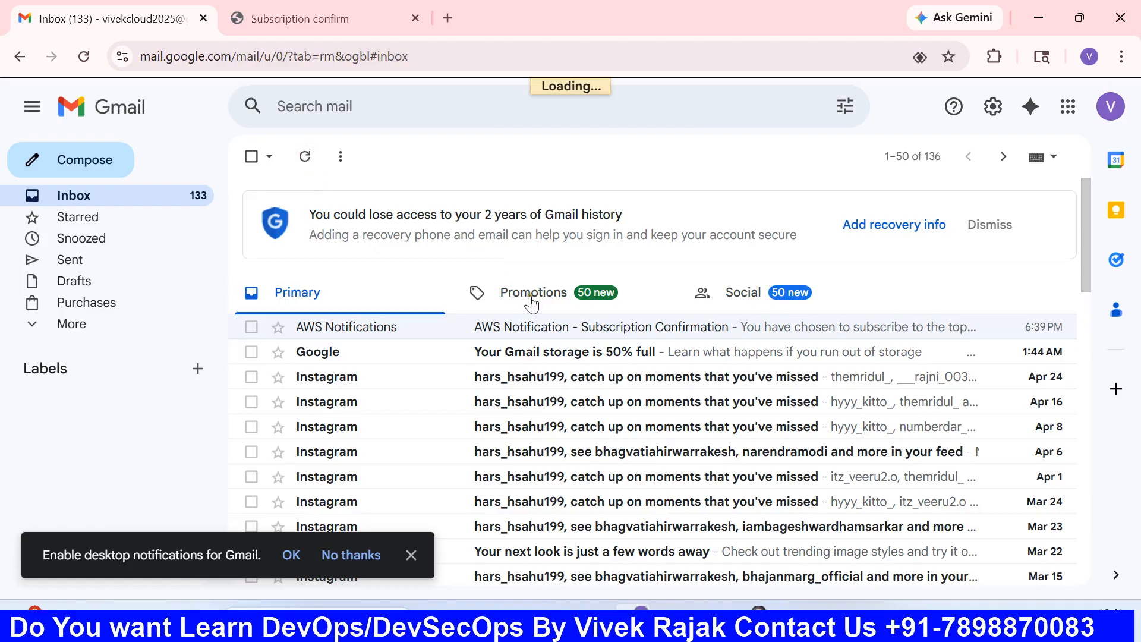
pyautogui.click(531, 296)
pyautogui.click(373, 288)
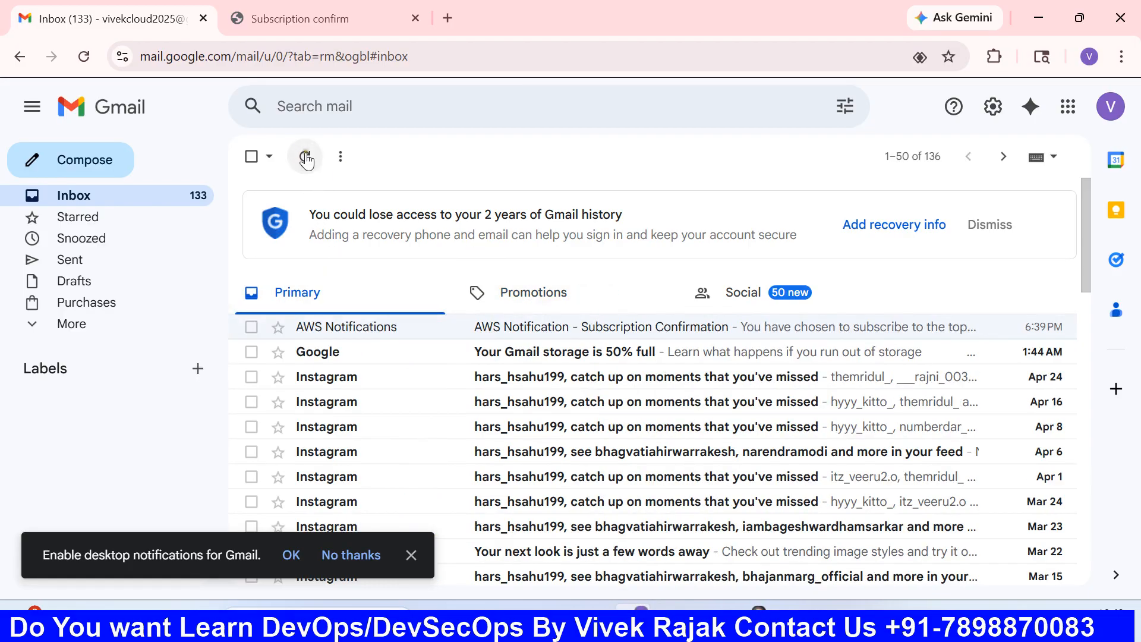
pyautogui.click(305, 158)
pyautogui.click(672, 621)
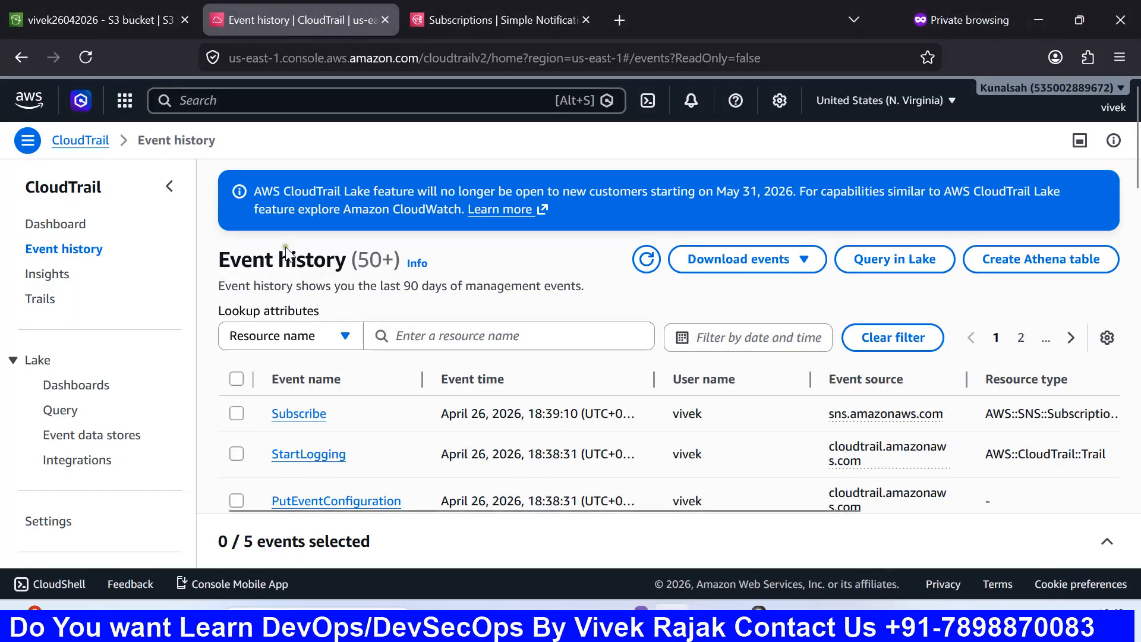
# Upload the image "ChatGPT Image Apr 21, 2026, 06_01_16 PM" from the Downloads folder to the S3 bucket.
pyautogui.click(92, 24)
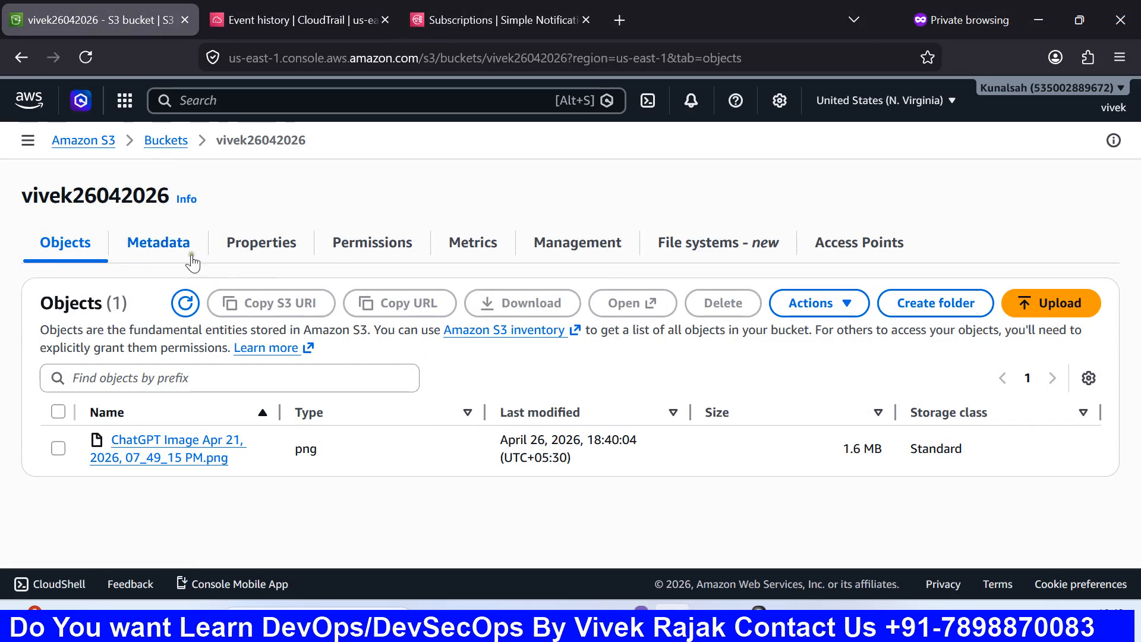
pyautogui.click(1049, 304)
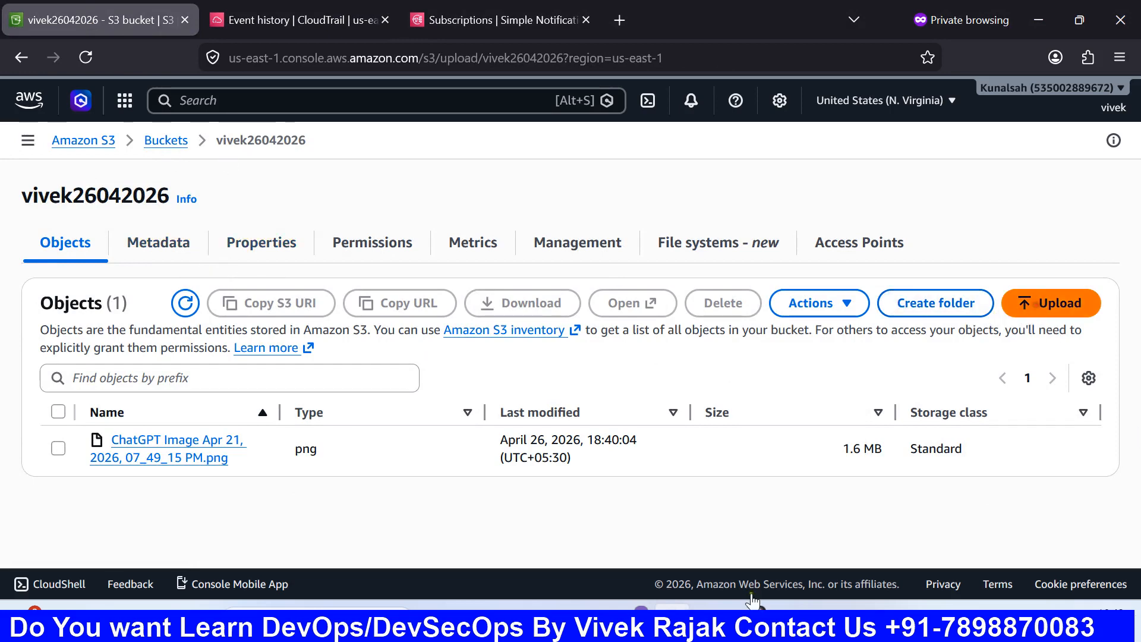
pyautogui.click(947, 348)
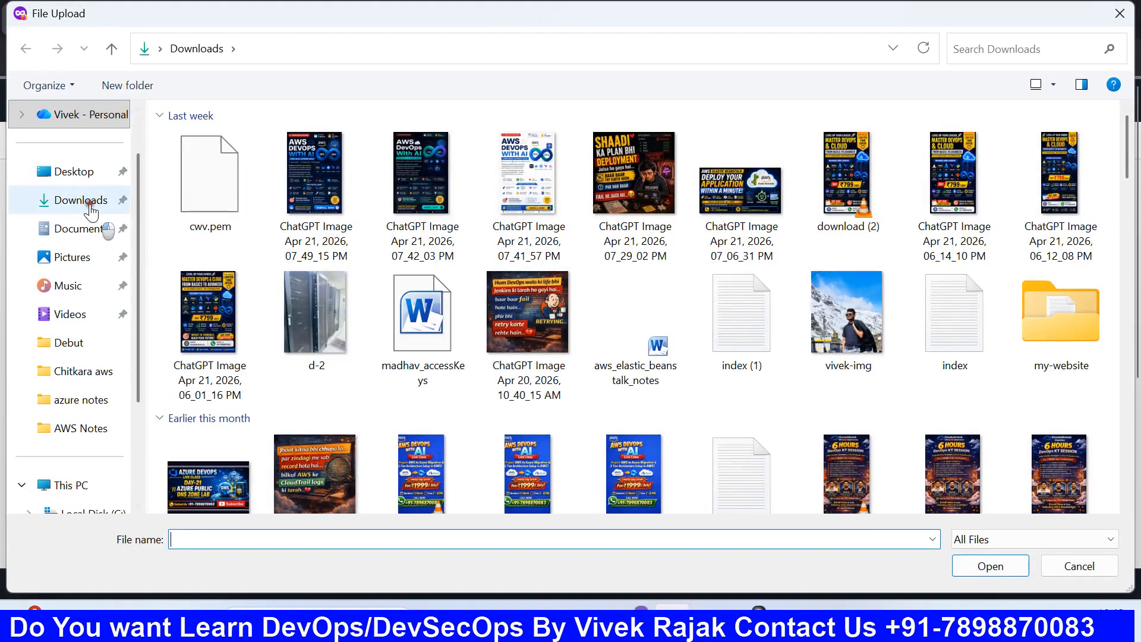
pyautogui.click(88, 201)
pyautogui.click(210, 340)
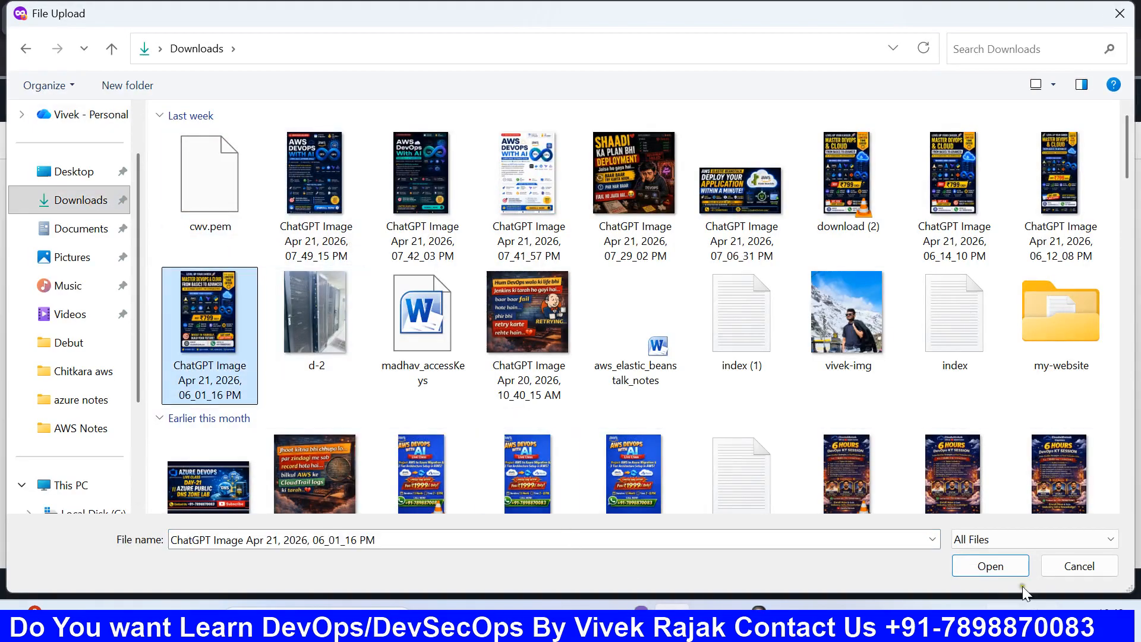
pyautogui.click(991, 565)
pyautogui.scroll(-3, 476, 445)
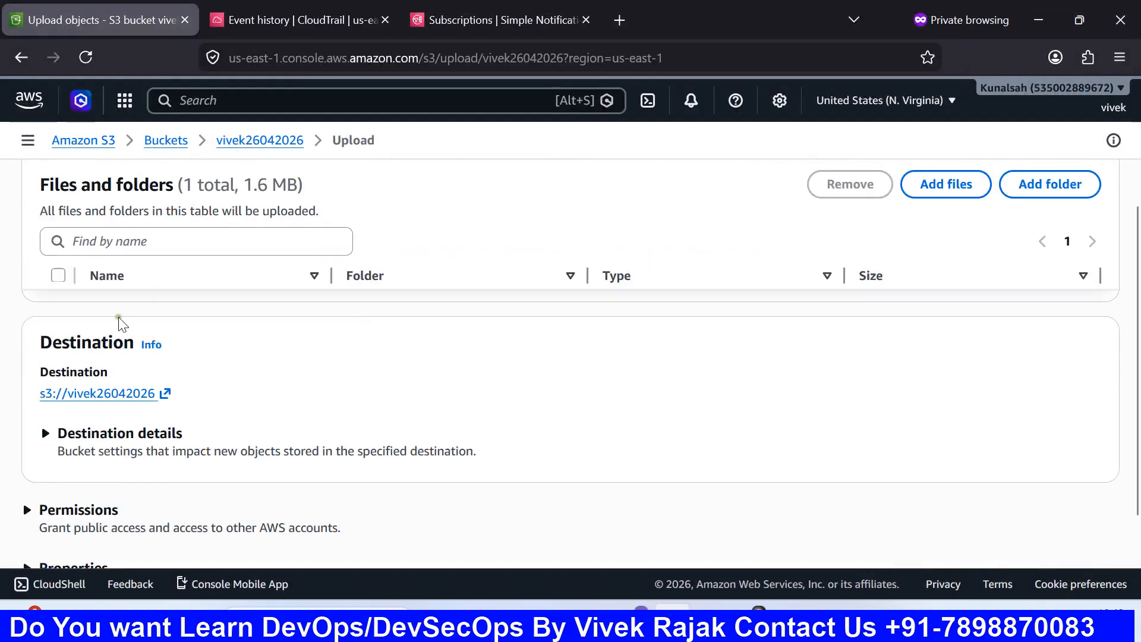
pyautogui.click(58, 276)
pyautogui.scroll(-3, 630, 487)
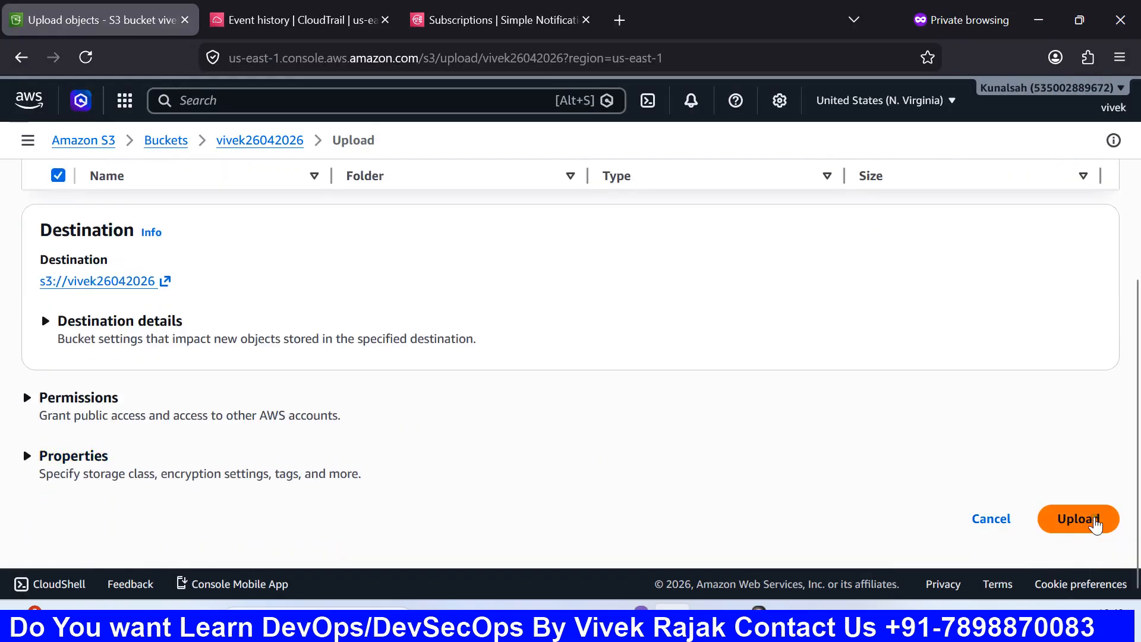
pyautogui.click(1094, 520)
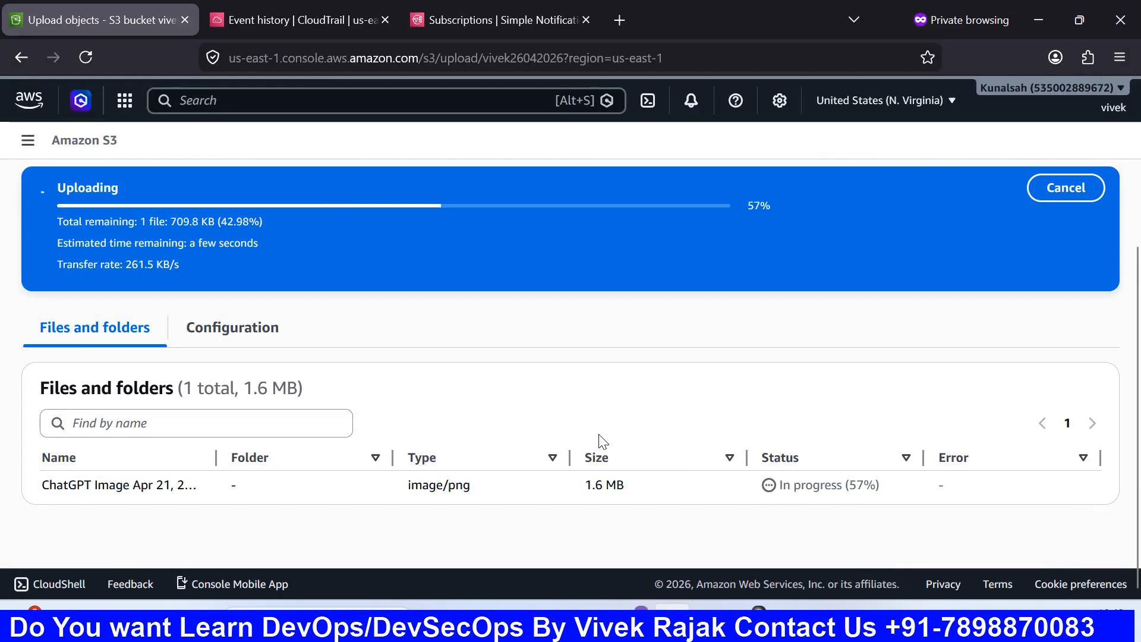
# Switch to Gmail in Chrome, refresh the inbox, and view the AWS subscription confirmation message before returning to the inbox.
pyautogui.click(635, 624)
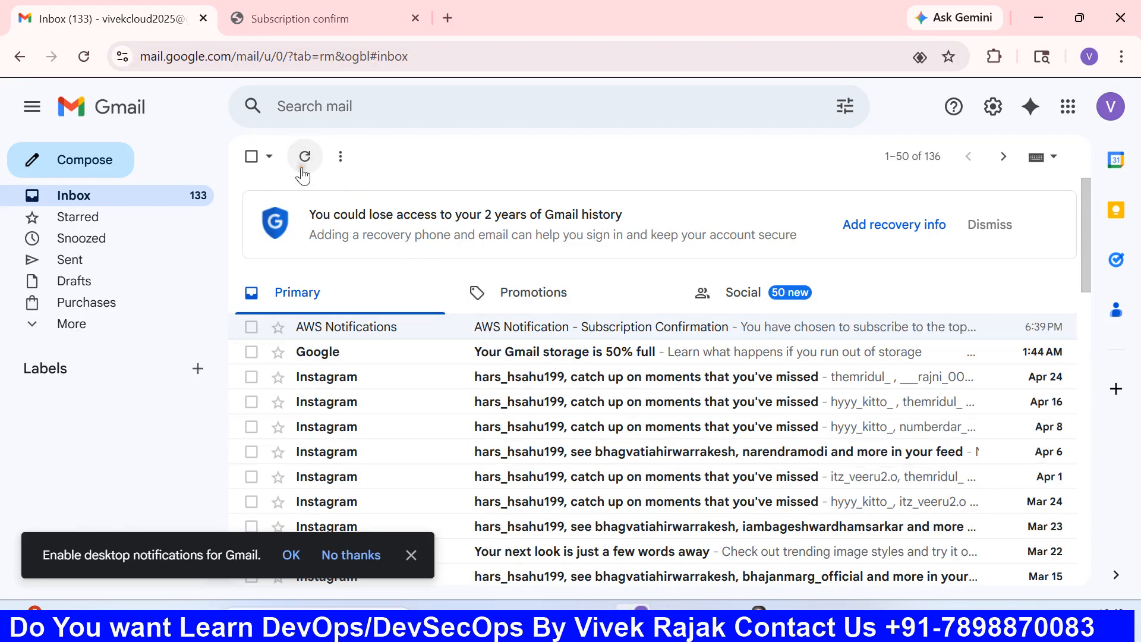
pyautogui.click(303, 156)
pyautogui.click(302, 169)
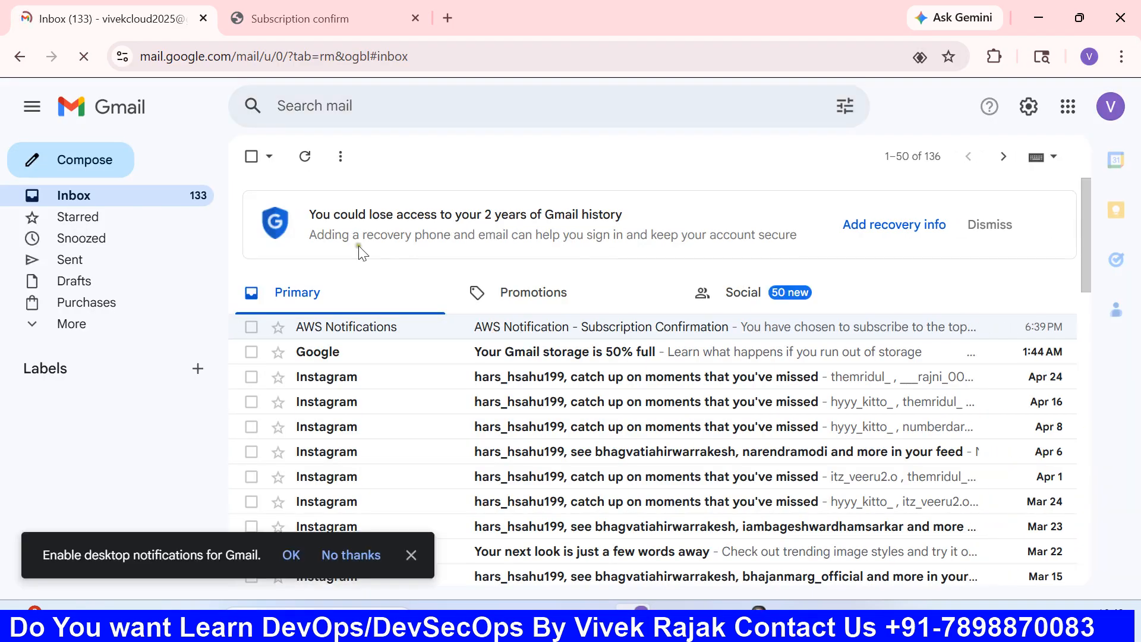
pyautogui.click(422, 331)
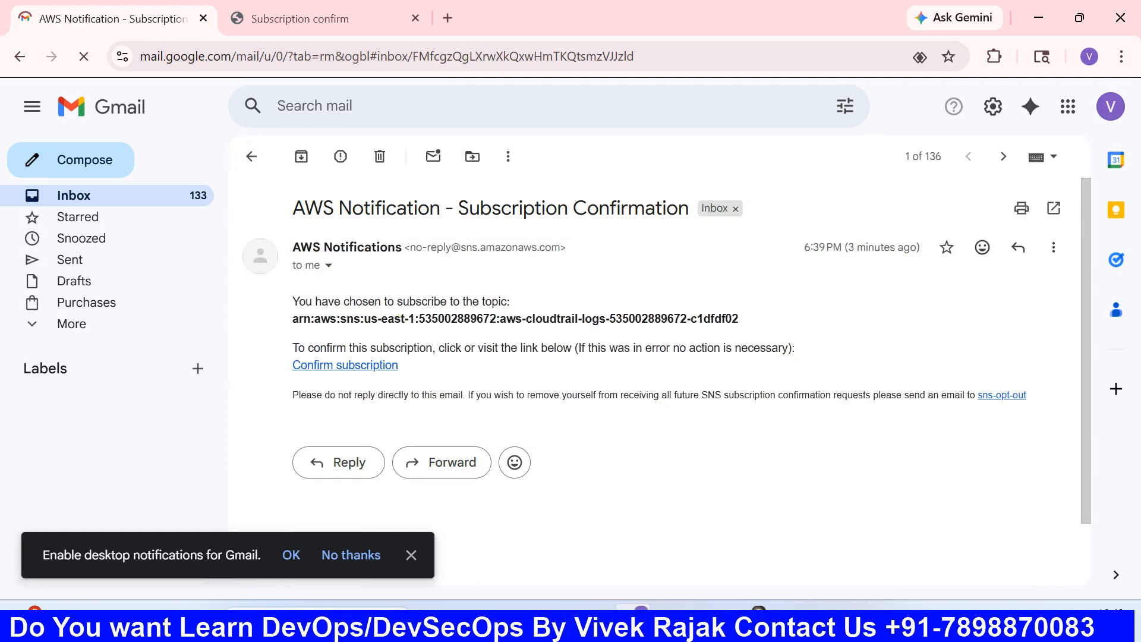
pyautogui.click(251, 156)
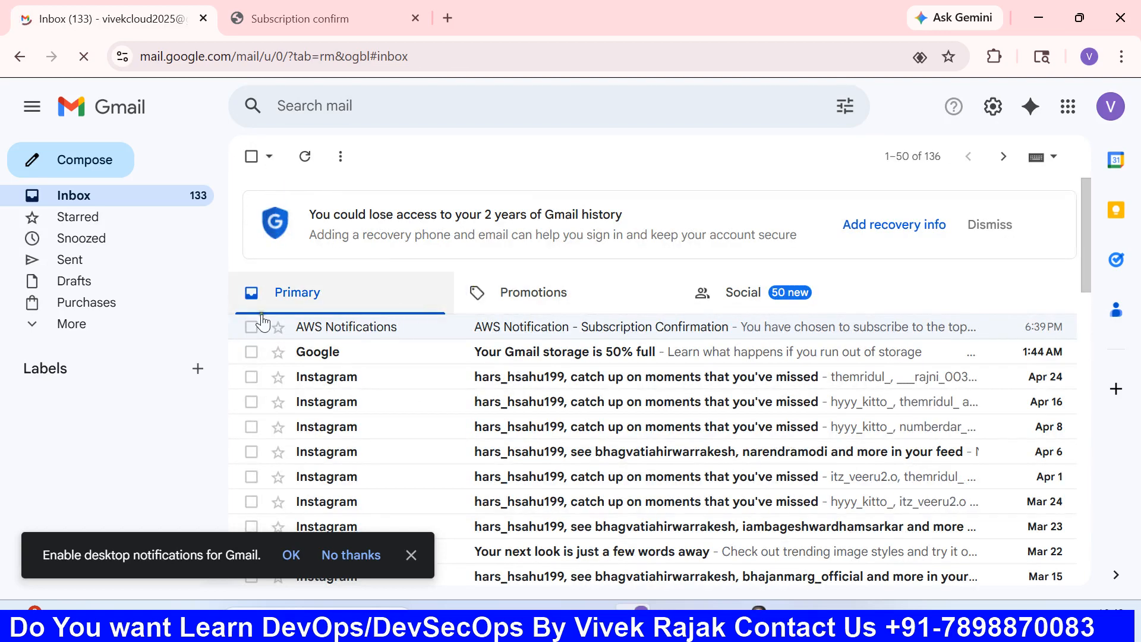
# Expand Gmail's folder list, view the mail subscriptions, and refresh All Mail to check for new AWS notifications.
pyautogui.click(113, 321)
pyautogui.scroll(-1, 127, 415)
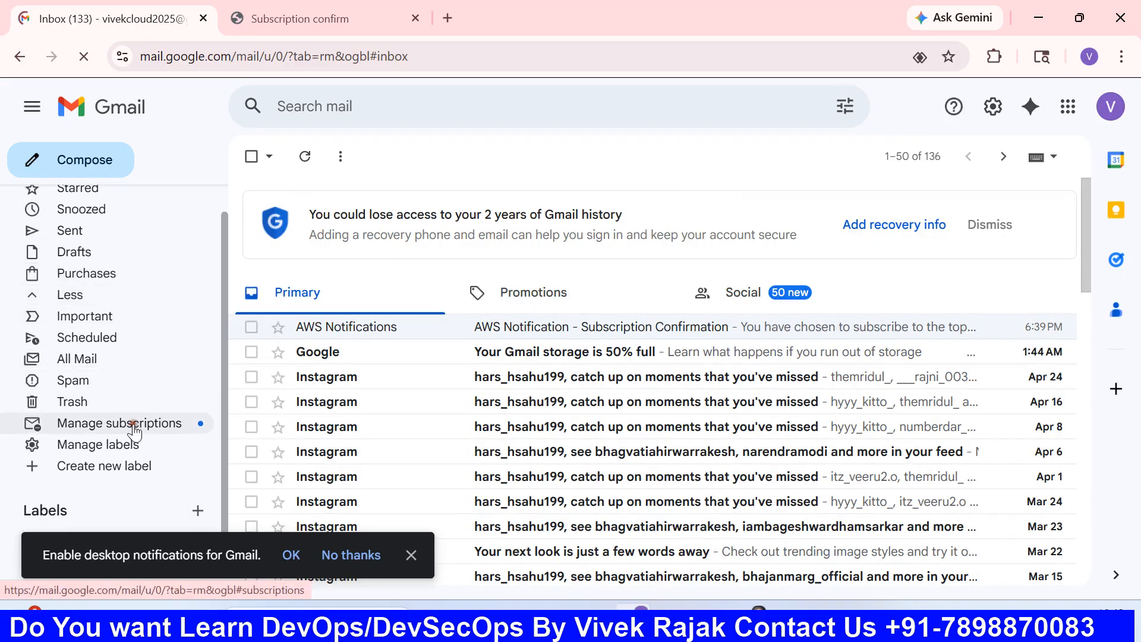
pyautogui.click(135, 427)
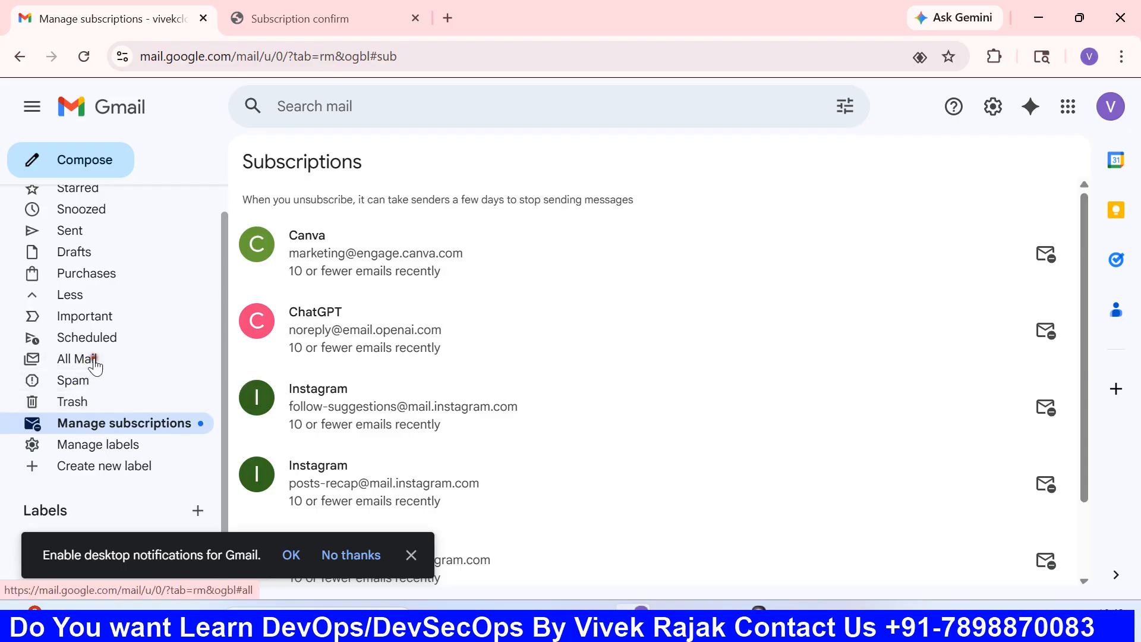
pyautogui.click(123, 356)
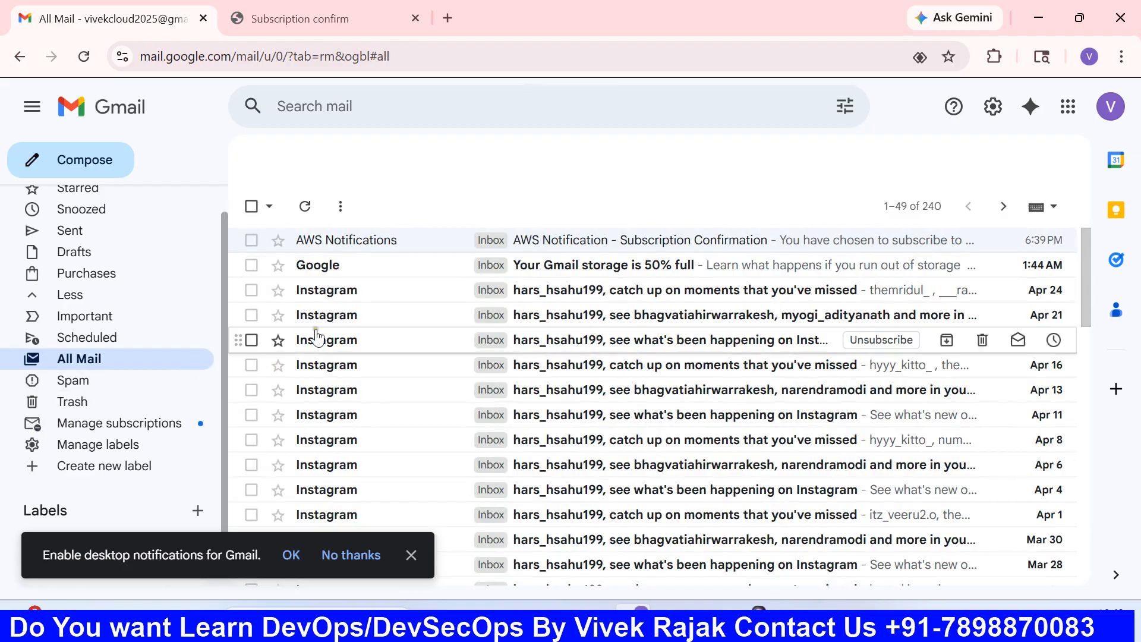
pyautogui.click(305, 206)
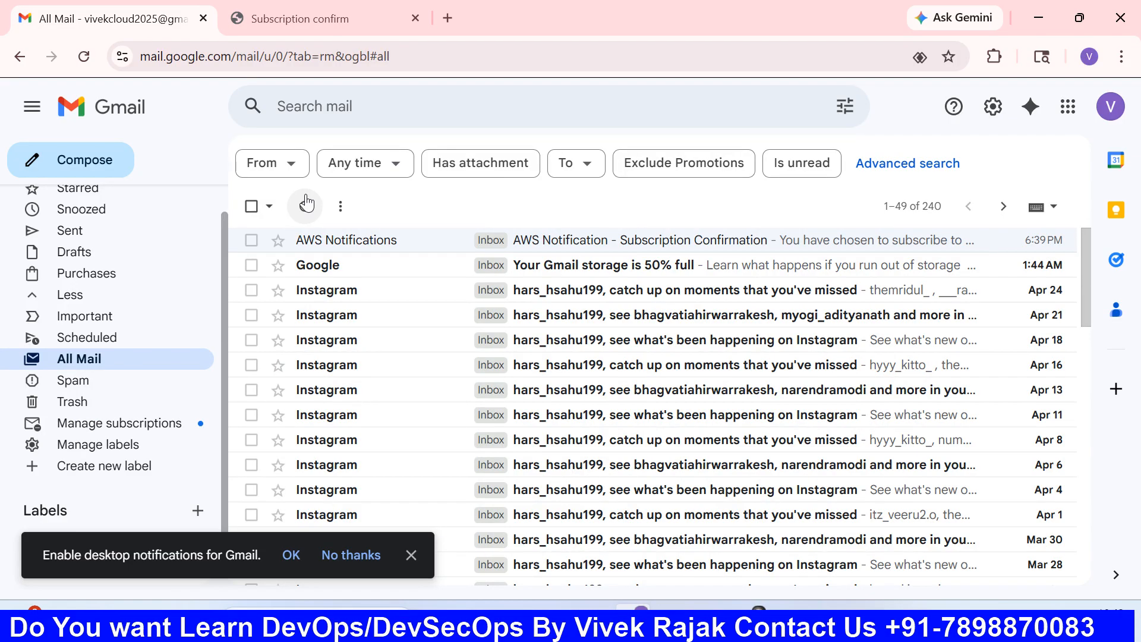
pyautogui.click(306, 204)
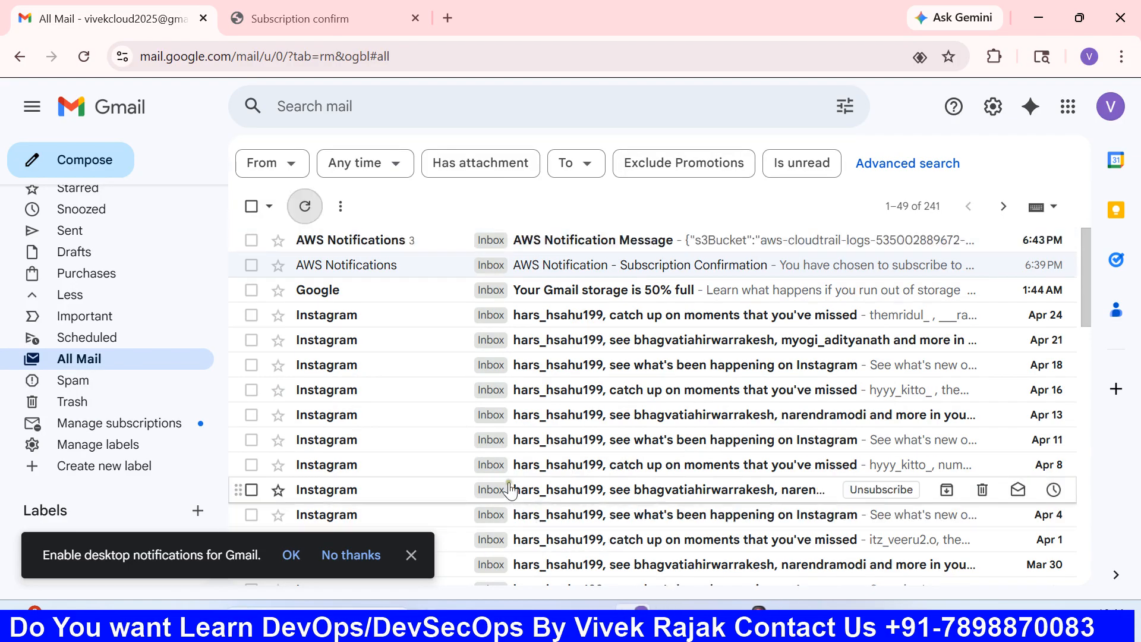
# Read the AWS Notification Message conversation through its last message, check that message's sender details, and return to All Mail.
pyautogui.click(433, 248)
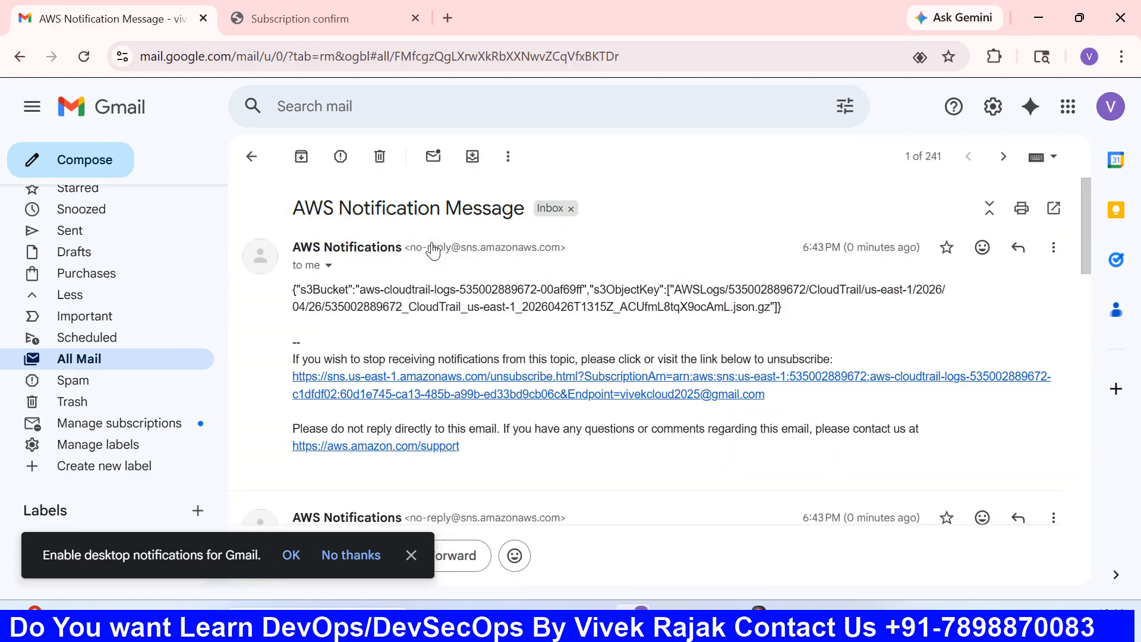
pyautogui.scroll(-2, 439, 368)
pyautogui.scroll(-10, 438, 386)
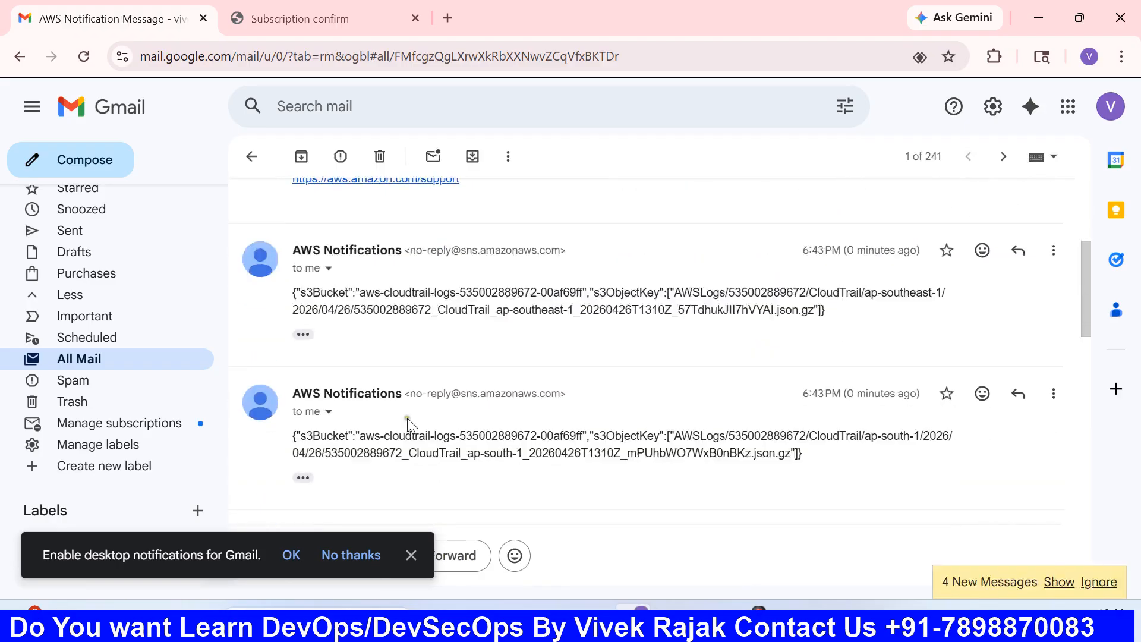
pyautogui.scroll(-3, 404, 394)
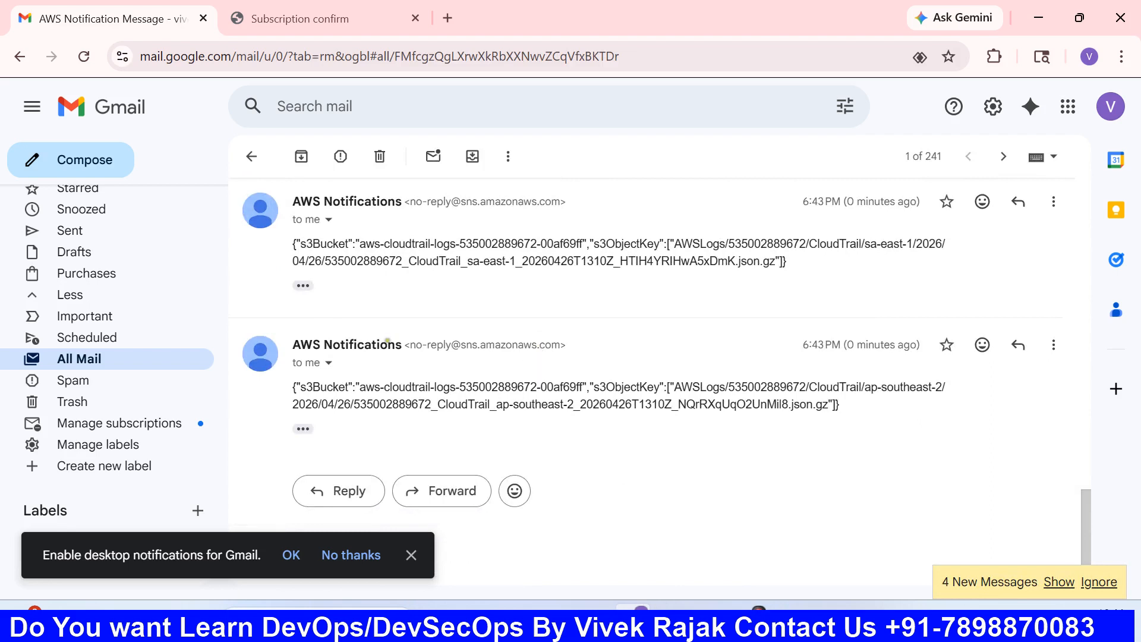
pyautogui.click(328, 363)
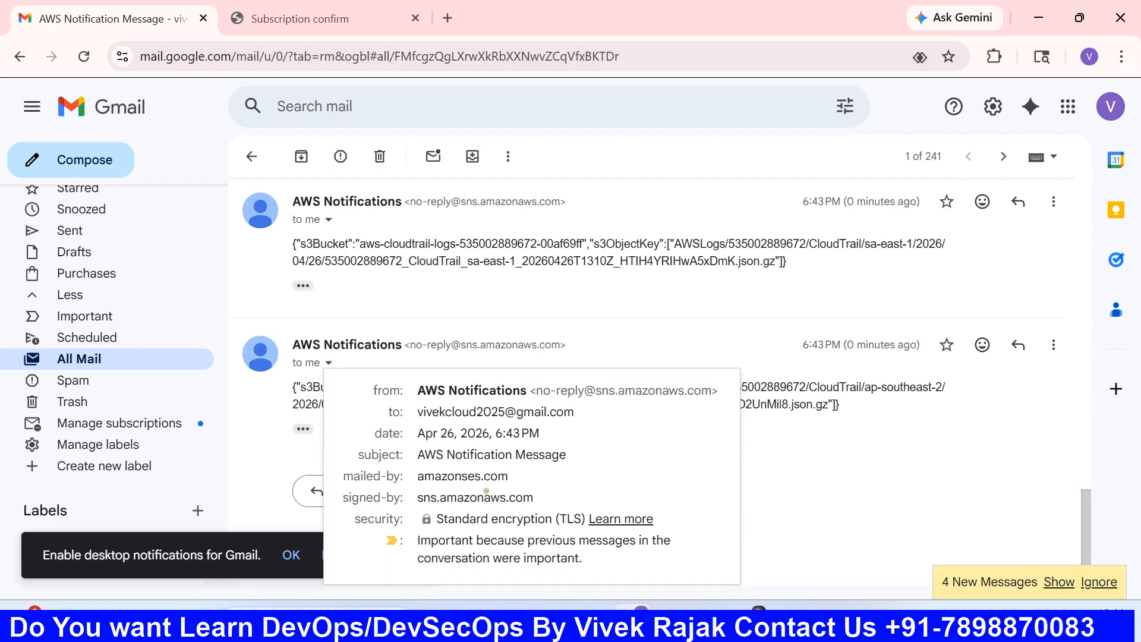
pyautogui.click(768, 473)
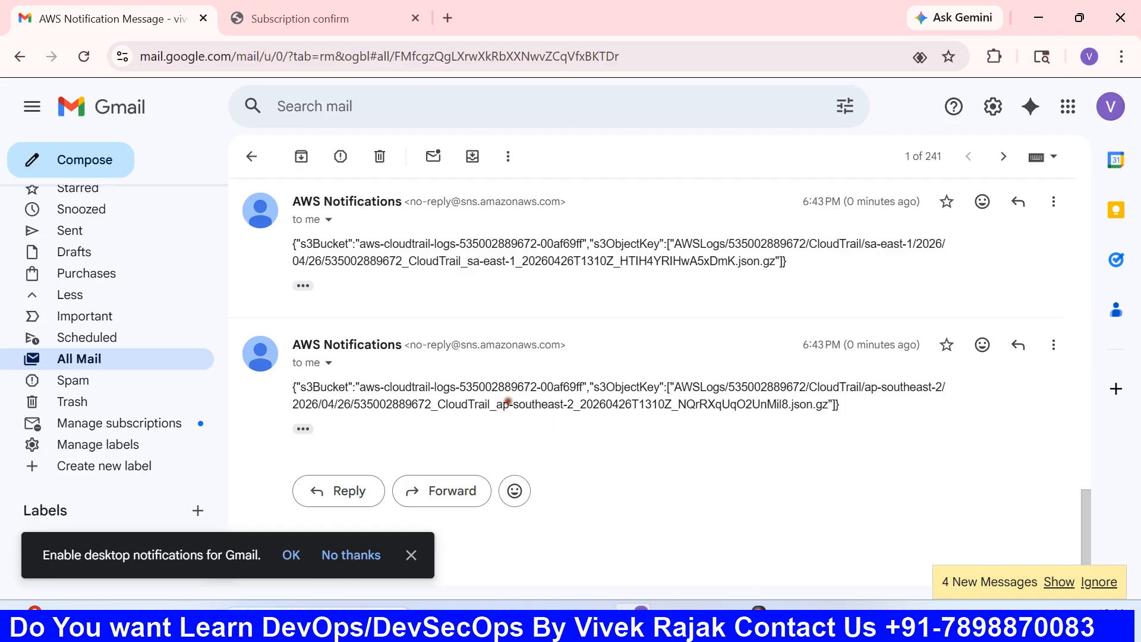
pyautogui.moveTo(508, 401); pyautogui.dragTo(790, 385)
pyautogui.scroll(10, 785, 397)
pyautogui.click(264, 170)
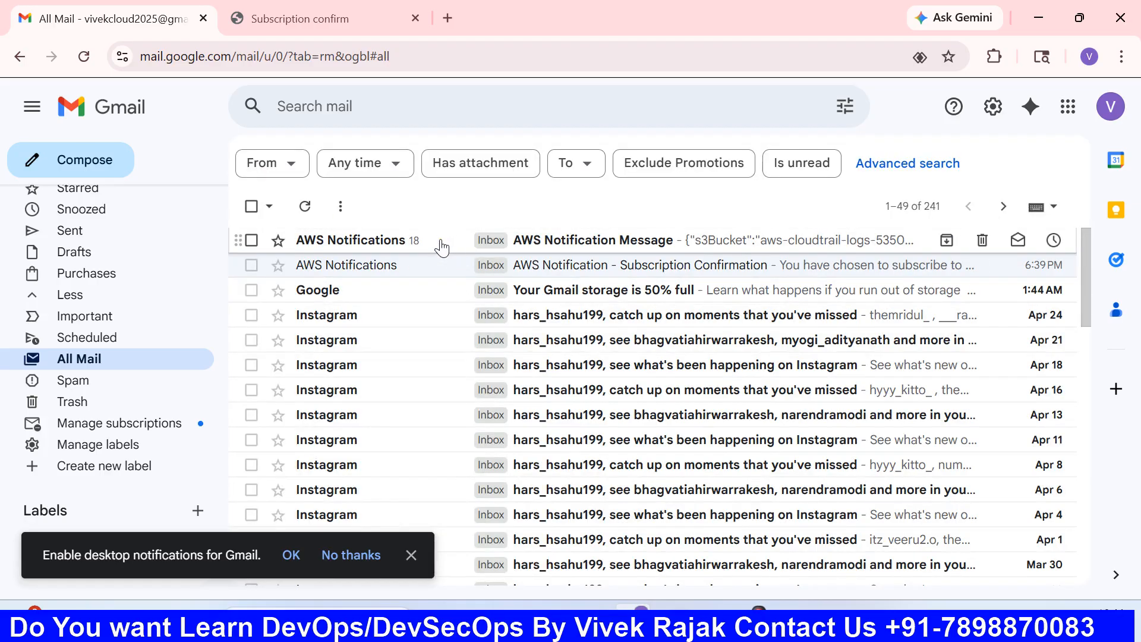
# Reopen the AWS Notification Message conversation to review the newest log delivery messages, and go back to All Mail.
pyautogui.click(442, 247)
pyautogui.scroll(-10, 432, 367)
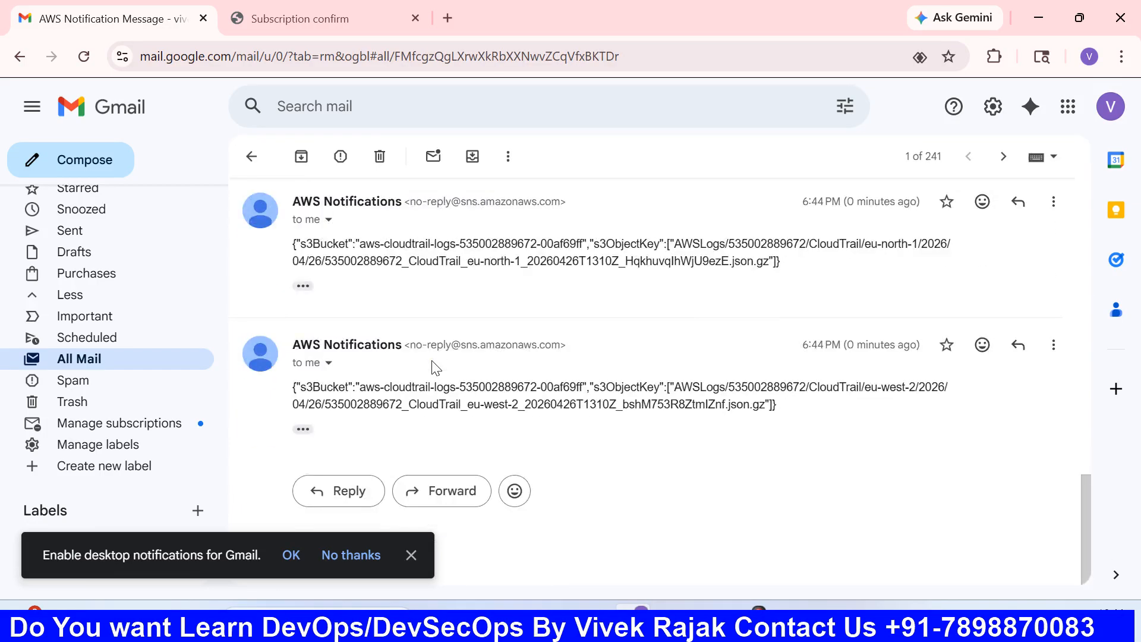
pyautogui.scroll(10, 438, 367)
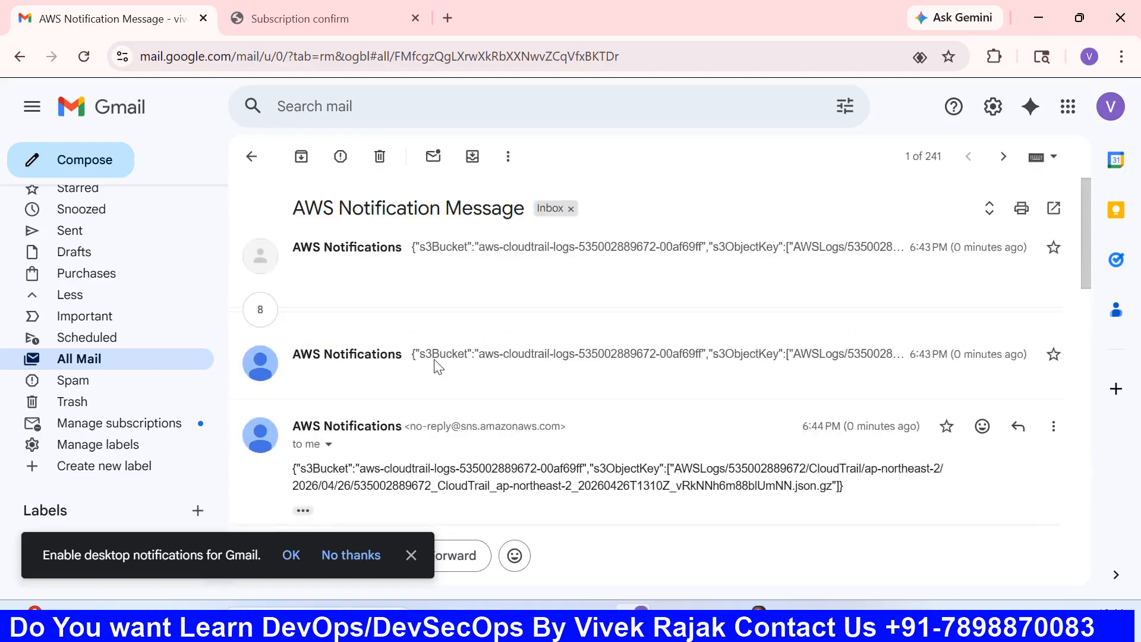
pyautogui.click(252, 156)
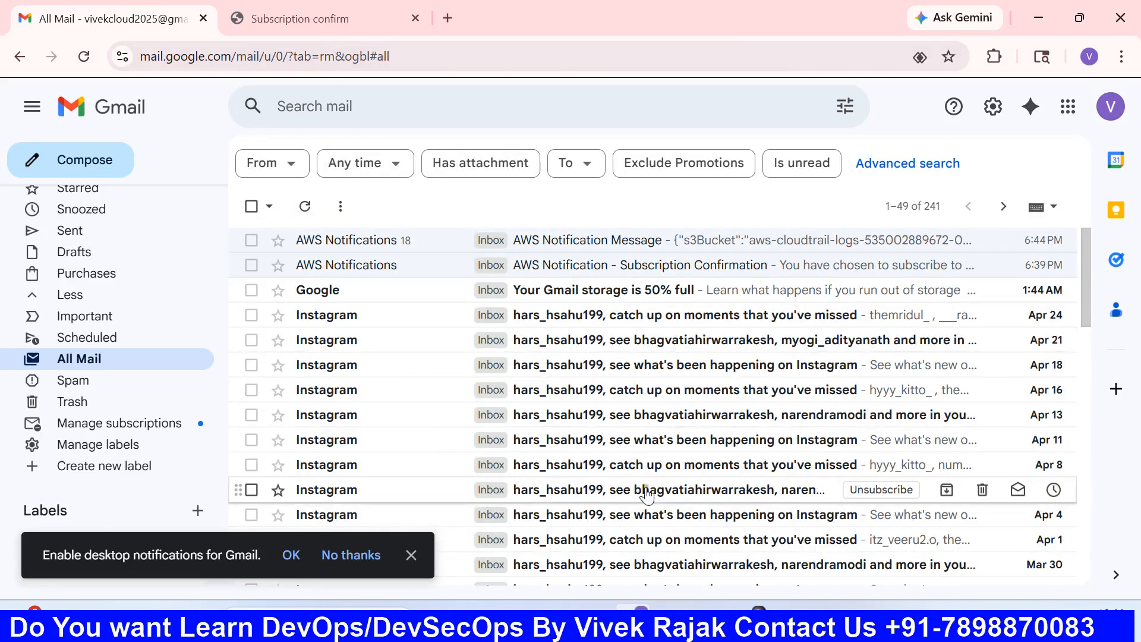
# Switch to the AWS console, find the S3 service, and open the CloudTrail logs bucket.
pyautogui.hotkey('alt', 'Tab')
pyautogui.click(501, 20)
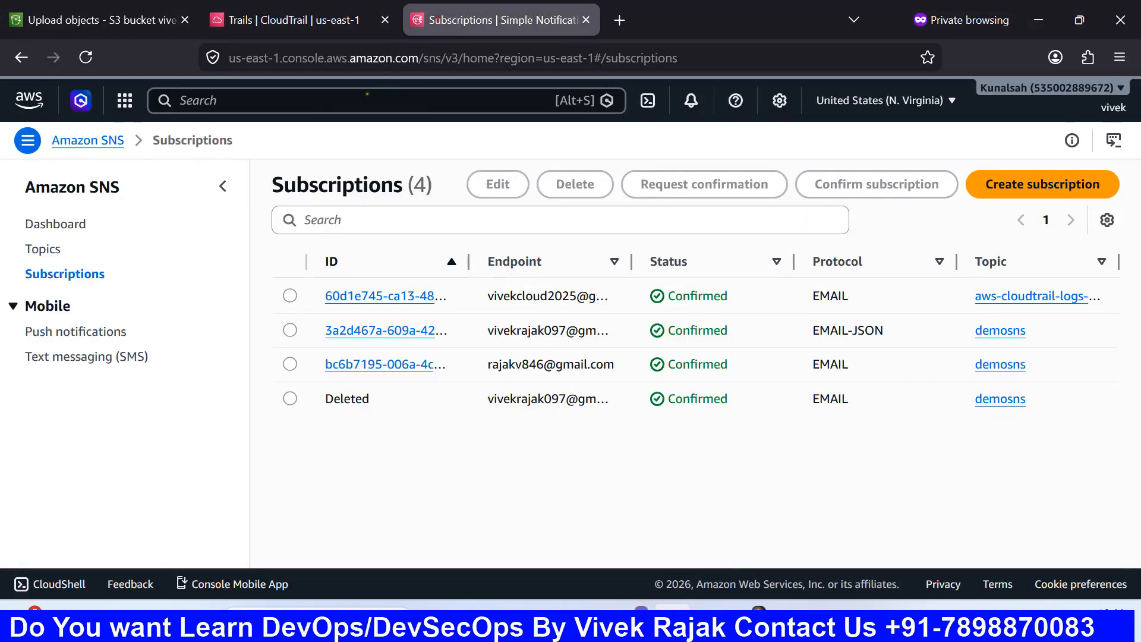
pyautogui.write('s3')
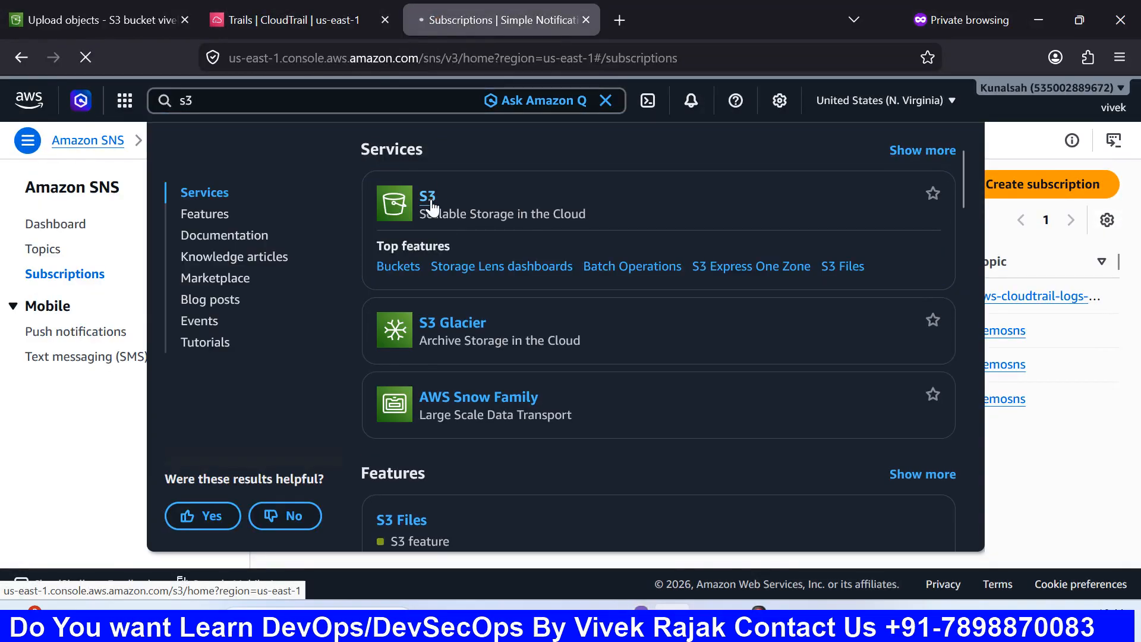
pyautogui.click(431, 205)
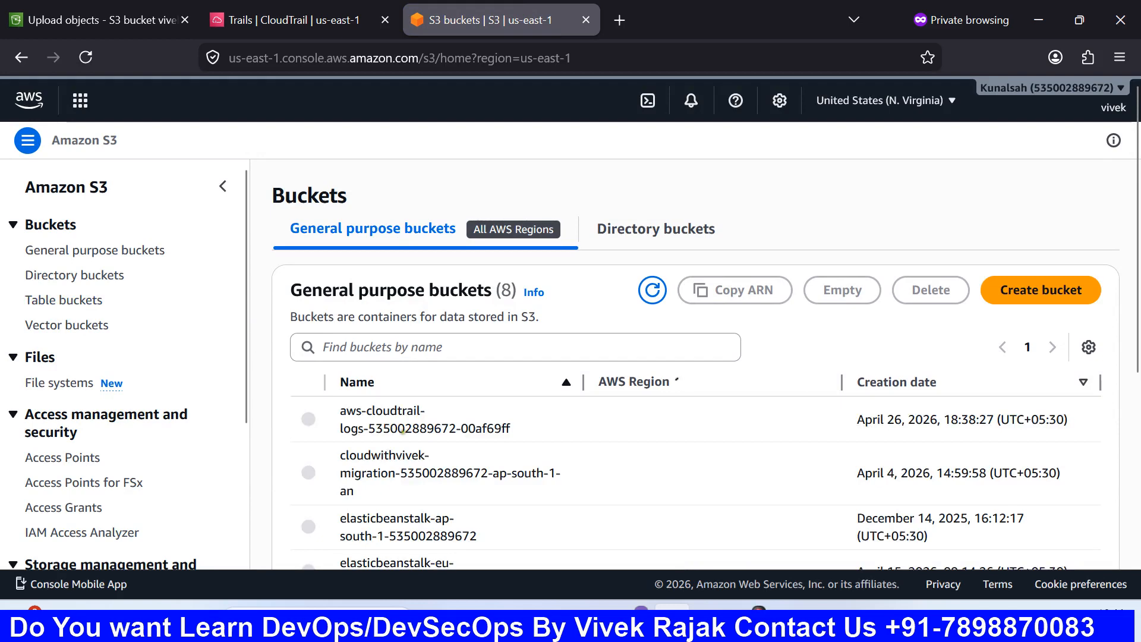
pyautogui.scroll(-2, 404, 431)
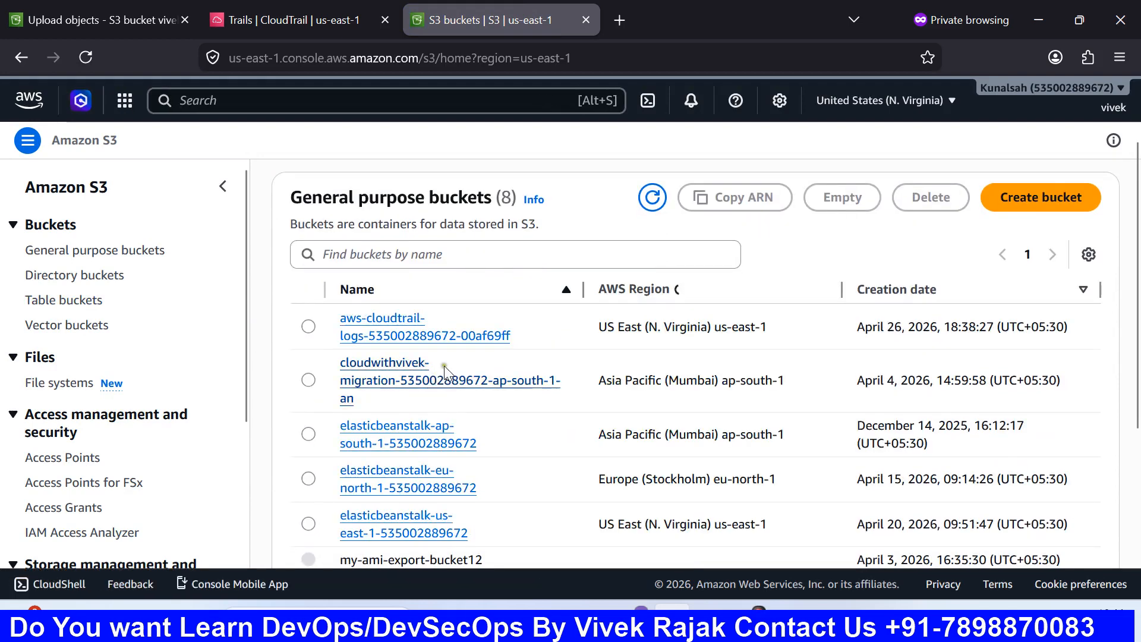
pyautogui.click(393, 321)
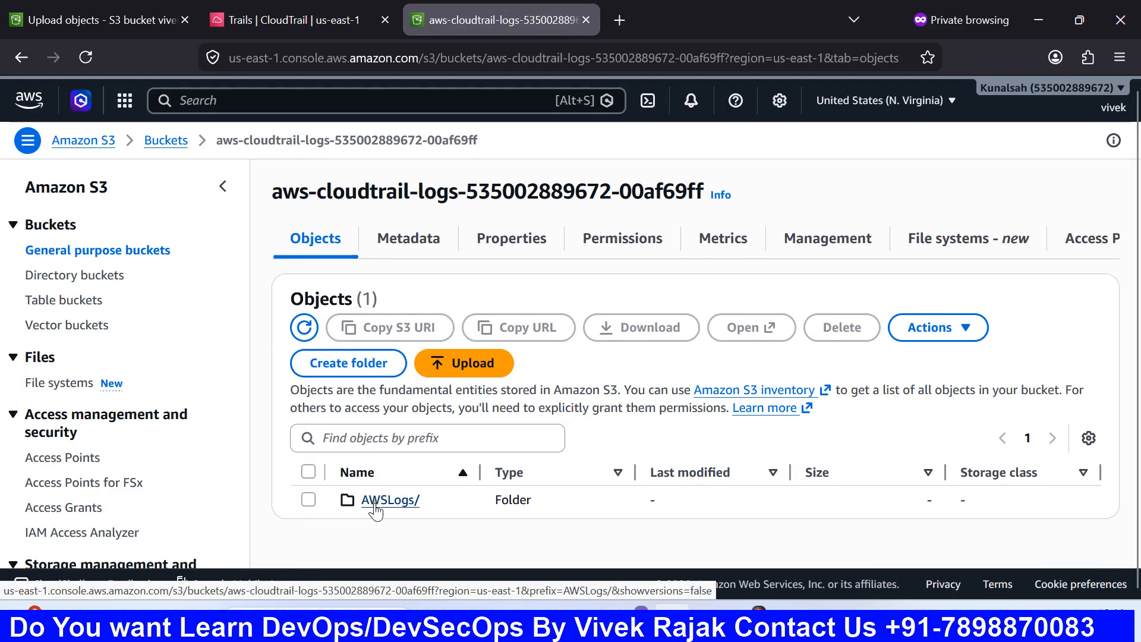
# Open the AWSLogs folder, the account folder and its CloudTrail folder, and look through the region folders.
pyautogui.click(375, 501)
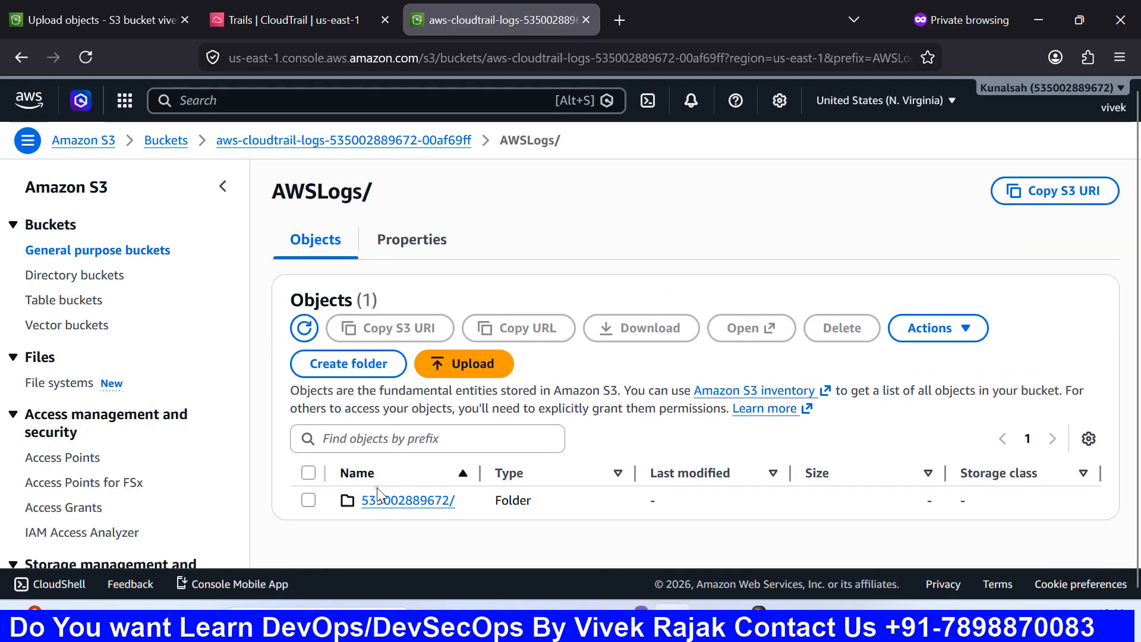
pyautogui.click(394, 500)
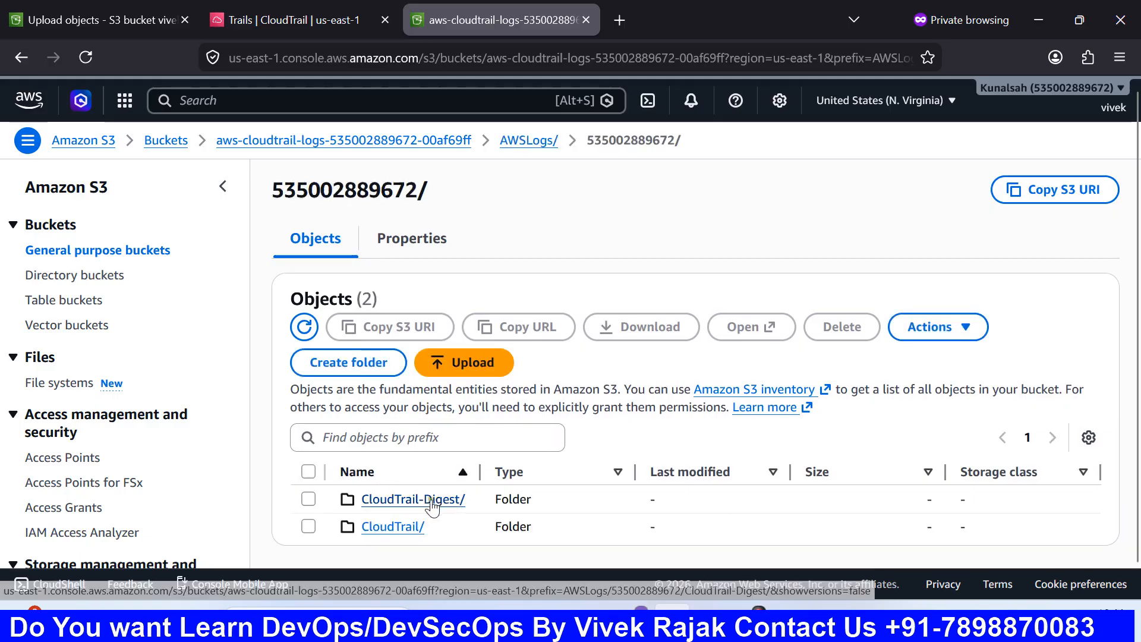
pyautogui.click(395, 528)
pyautogui.scroll(-3, 451, 469)
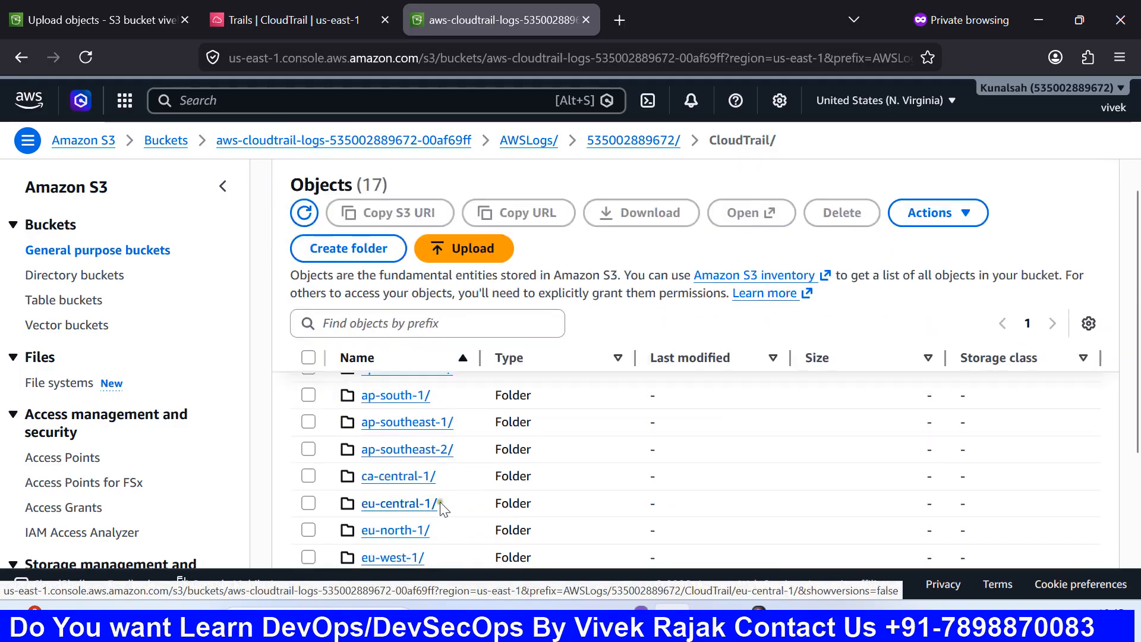
pyautogui.scroll(-4, 452, 469)
pyautogui.scroll(8, 455, 471)
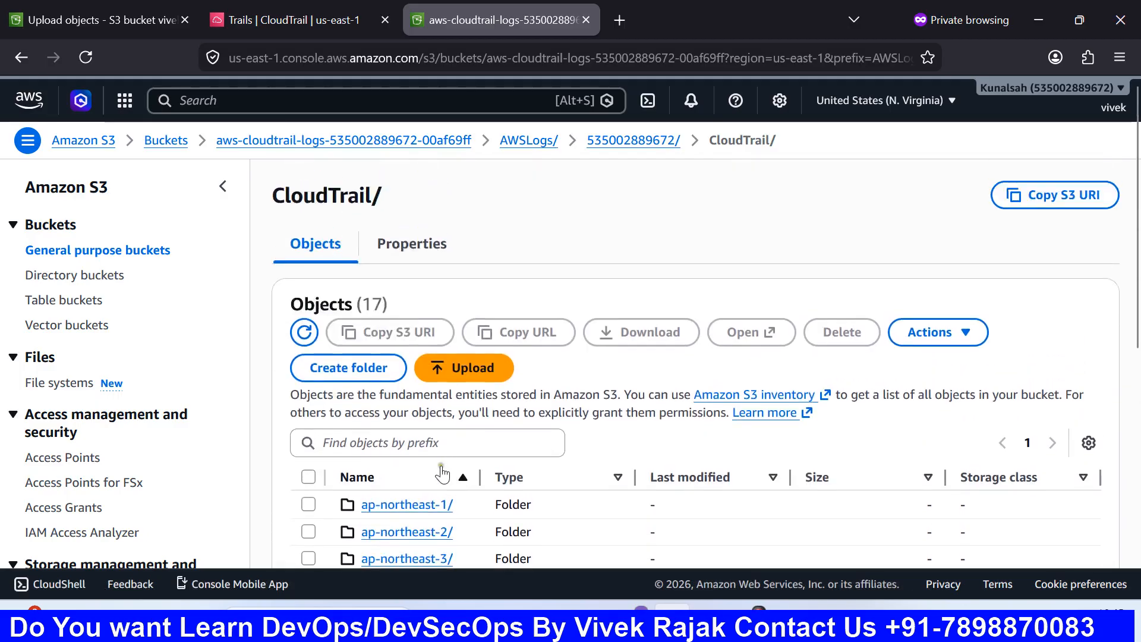
# Open the ap-northeast-1/2026/04/26 folder path and view the compressed CloudTrail log file stored there.
pyautogui.click(403, 502)
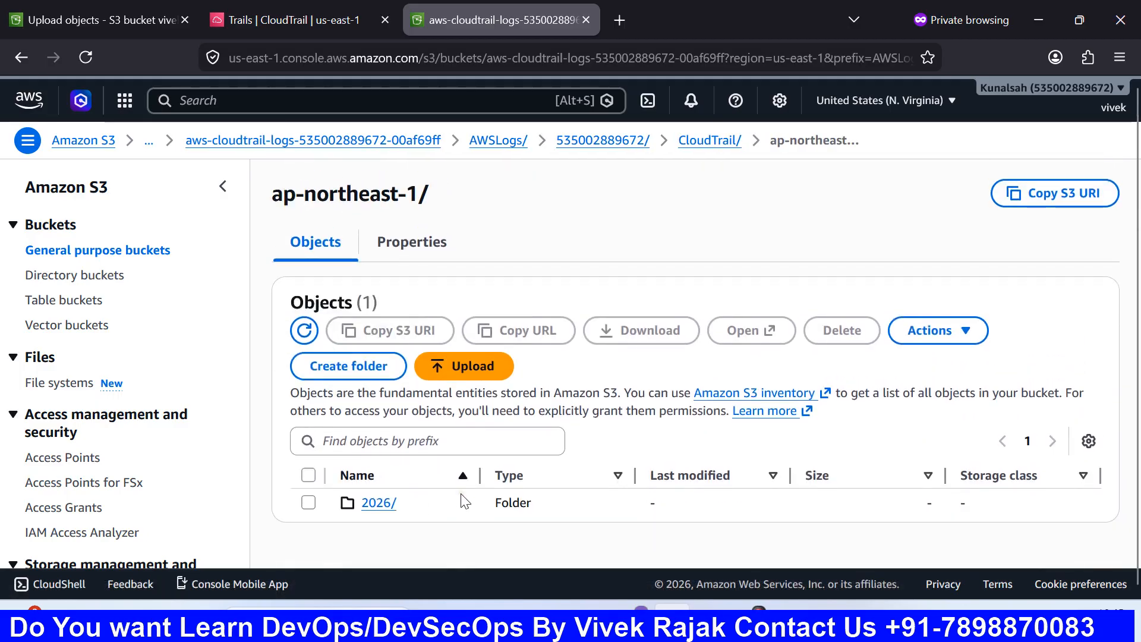
pyautogui.click(370, 502)
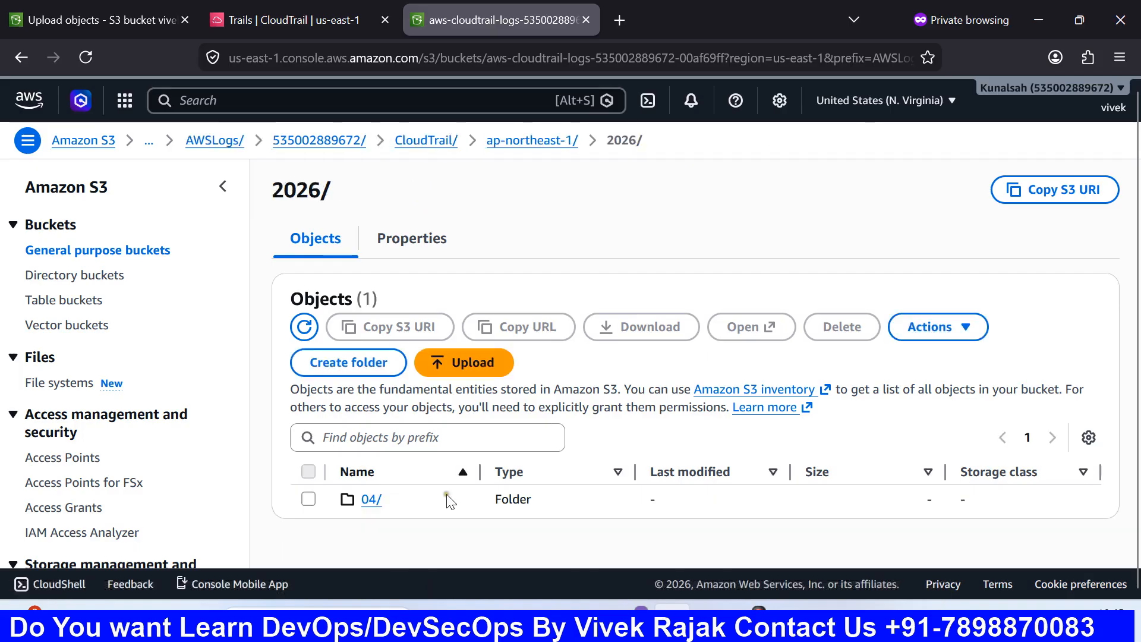
pyautogui.click(371, 500)
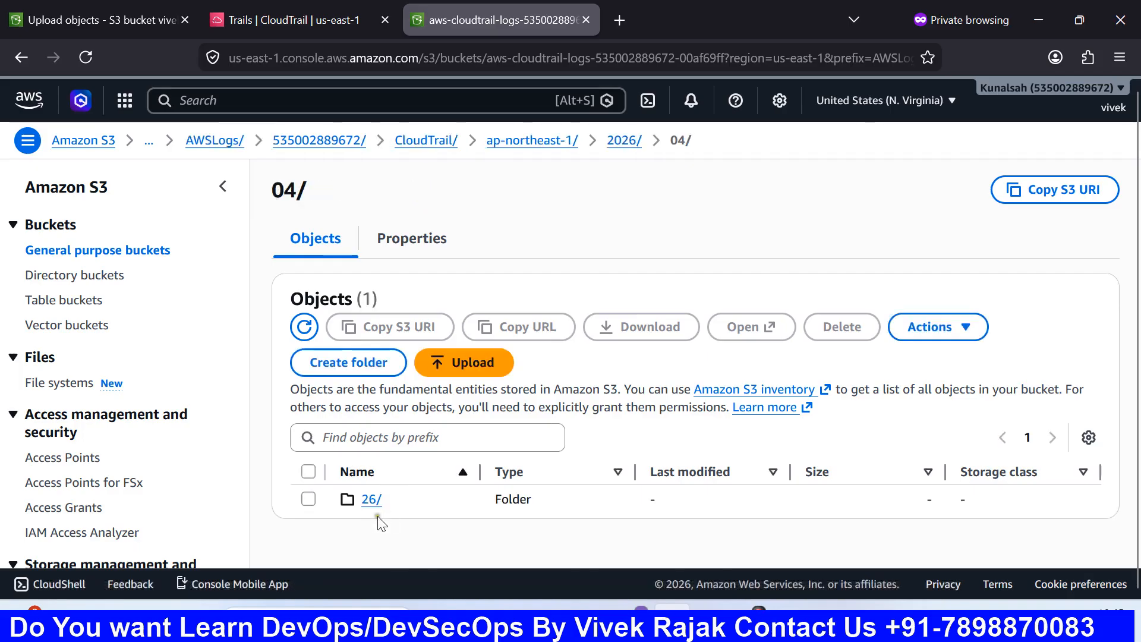
pyautogui.click(377, 501)
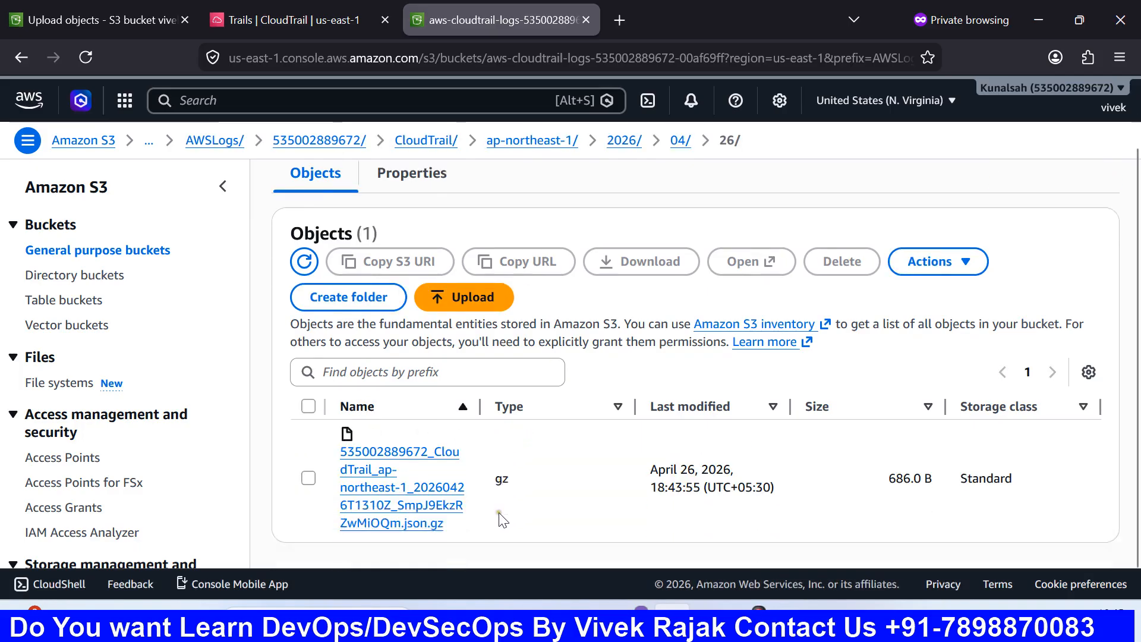
pyautogui.scroll(-2, 499, 509)
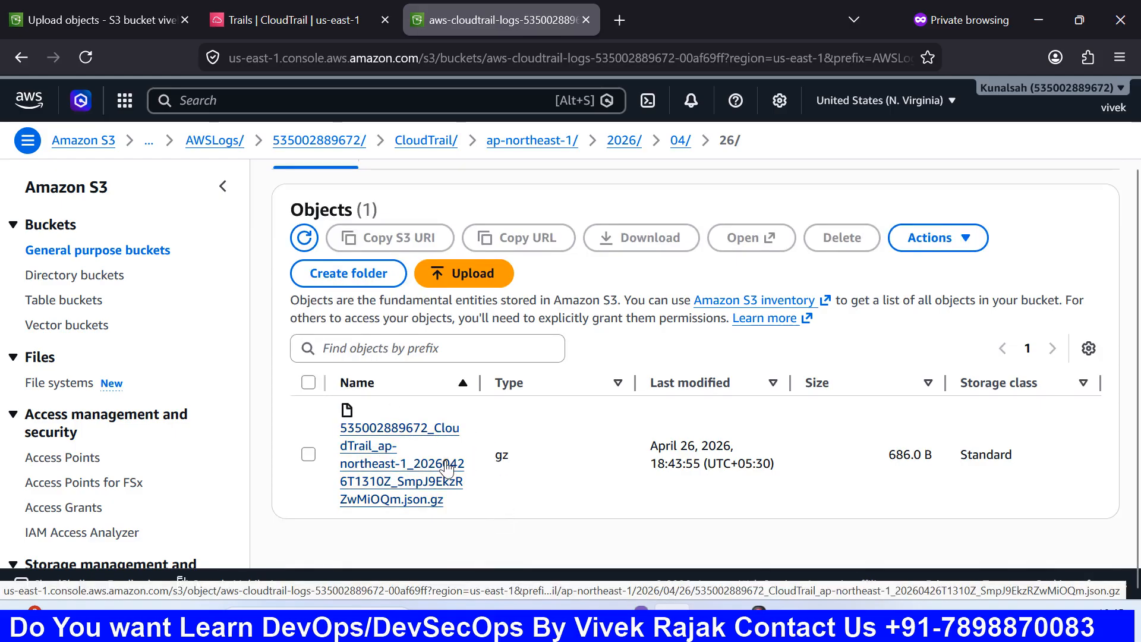
# Return to the general purpose buckets list in S3, and switch back to Gmail's All Mail in Chrome.
pyautogui.click(126, 251)
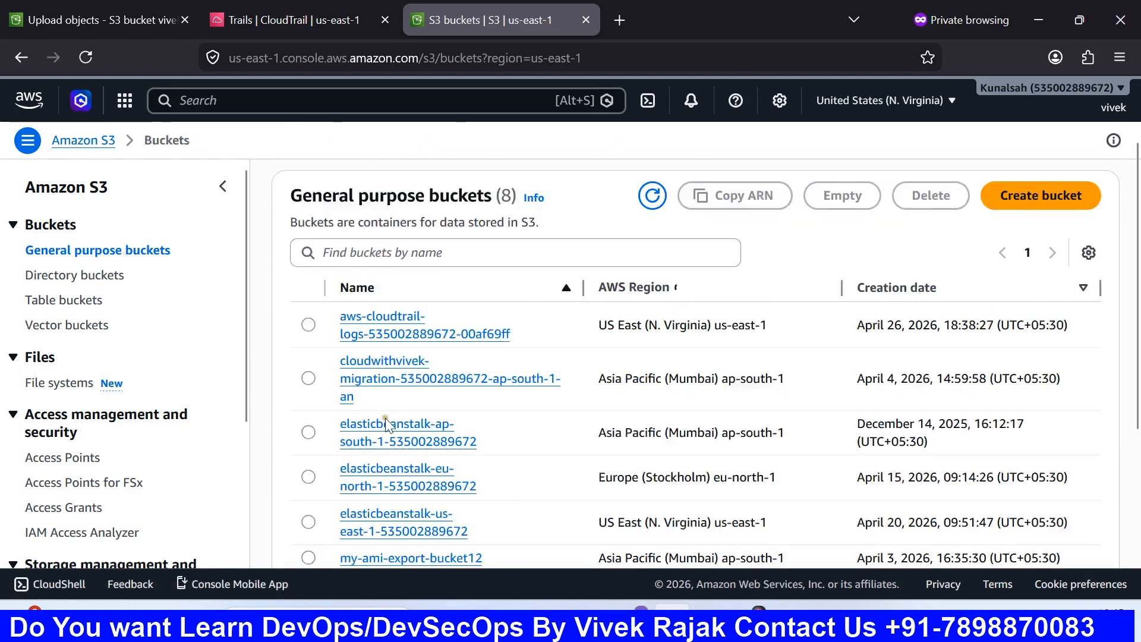
pyautogui.click(712, 621)
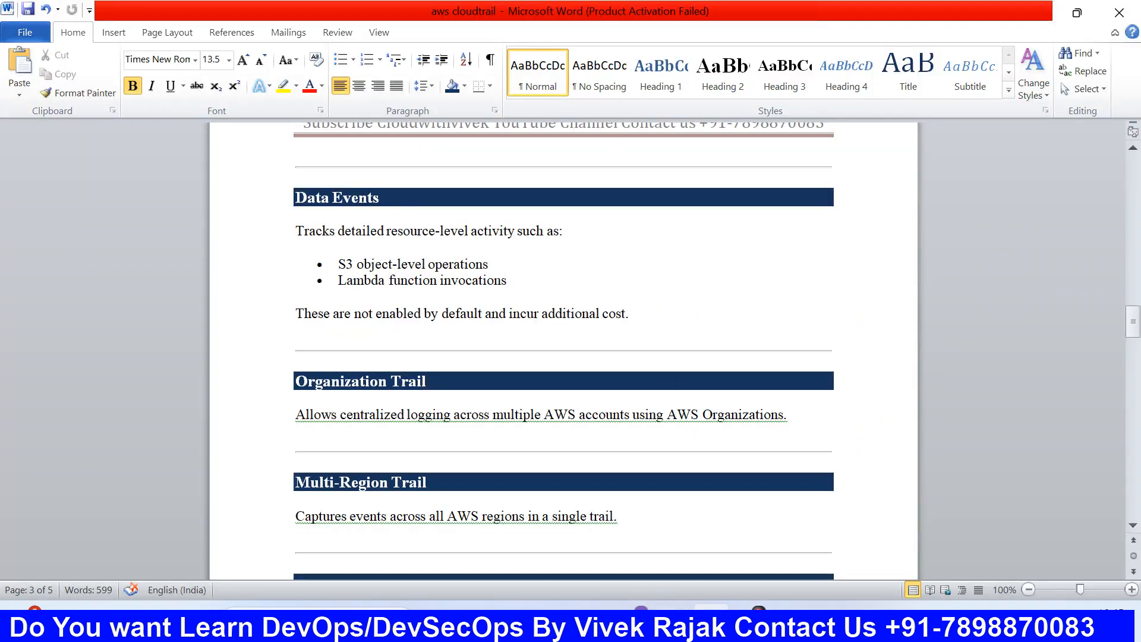
pyautogui.click(641, 621)
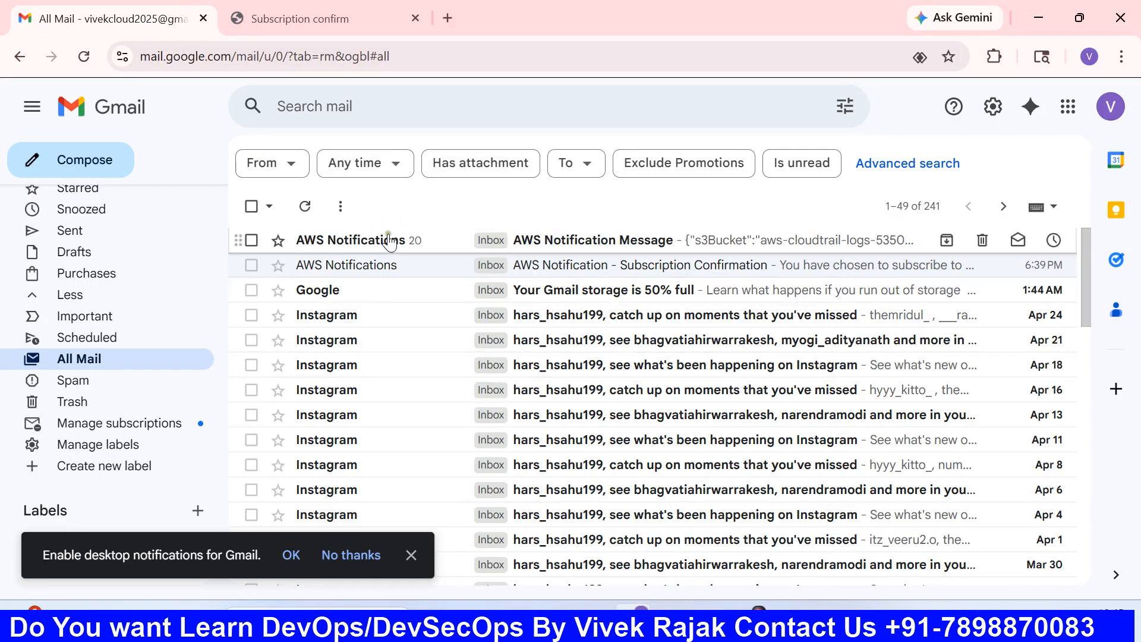
# Open the AWS Notification Message thread, read through its latest CloudTrail log notifications, and return to All Mail.
pyautogui.click(445, 244)
pyautogui.scroll(-4, 470, 375)
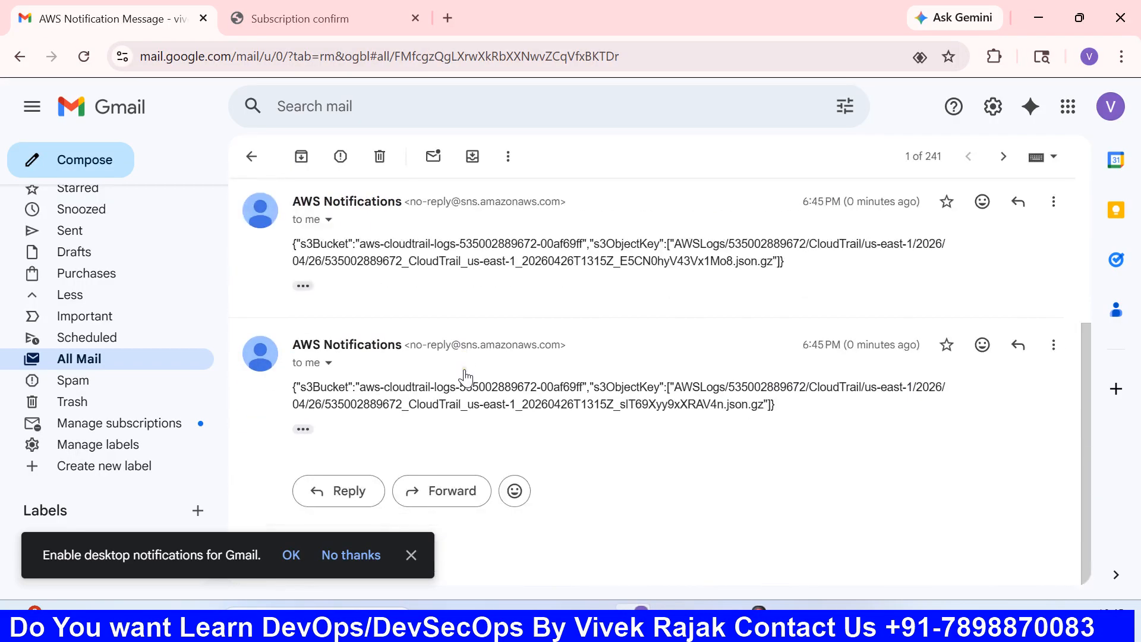
pyautogui.scroll(4, 461, 376)
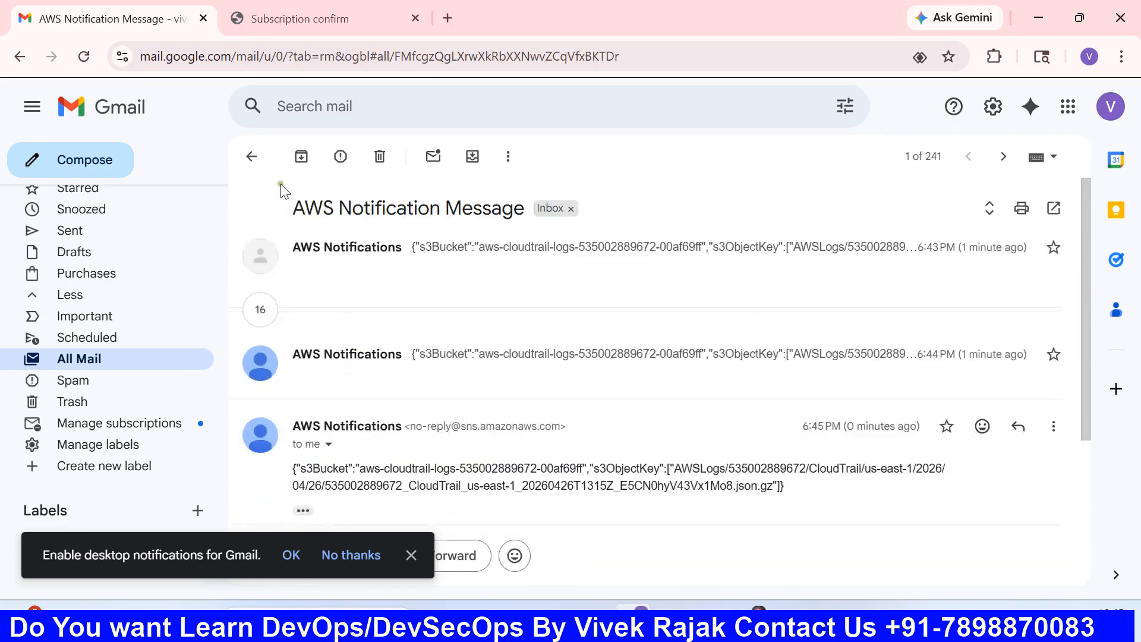
pyautogui.click(263, 159)
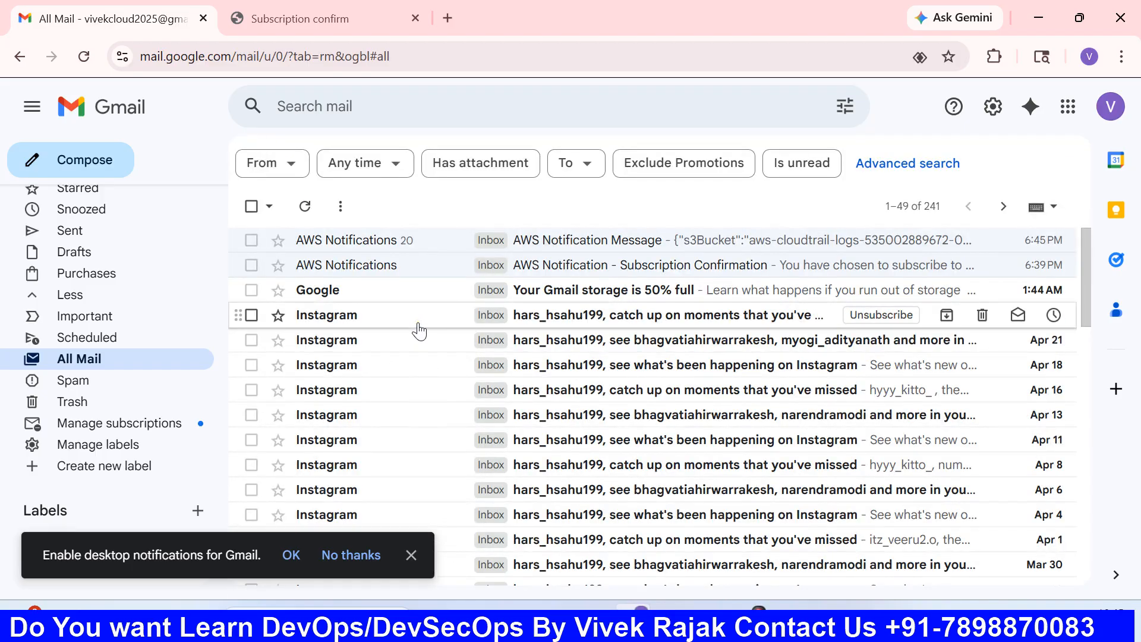
# Switch to the AWS console in the other browser and open CloudTrail's Event history.
pyautogui.click(672, 623)
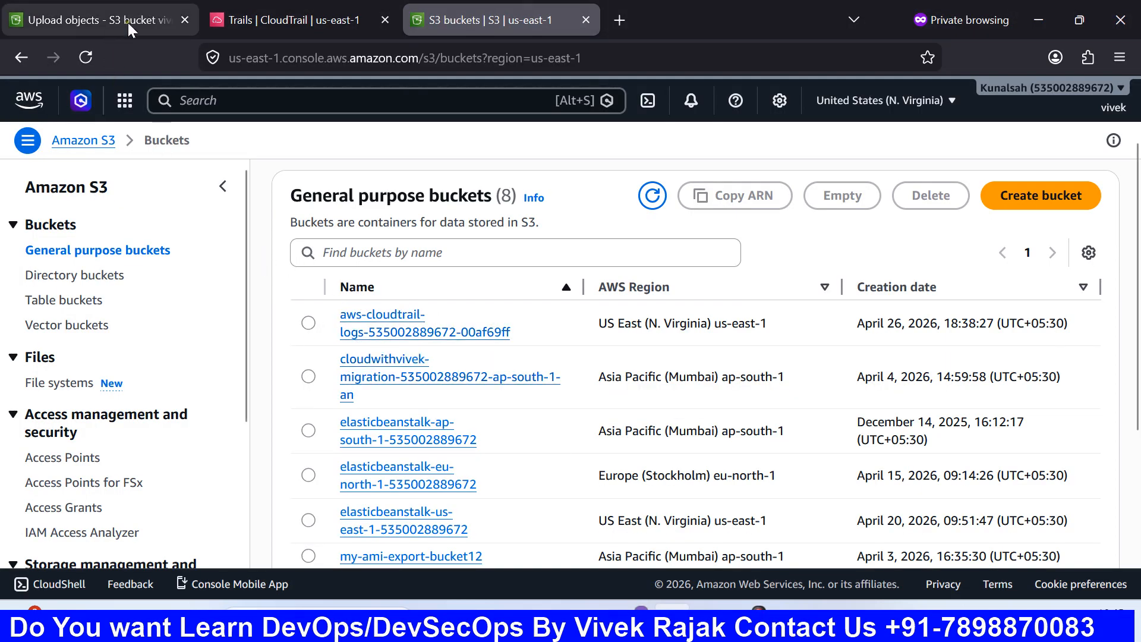
pyautogui.click(279, 20)
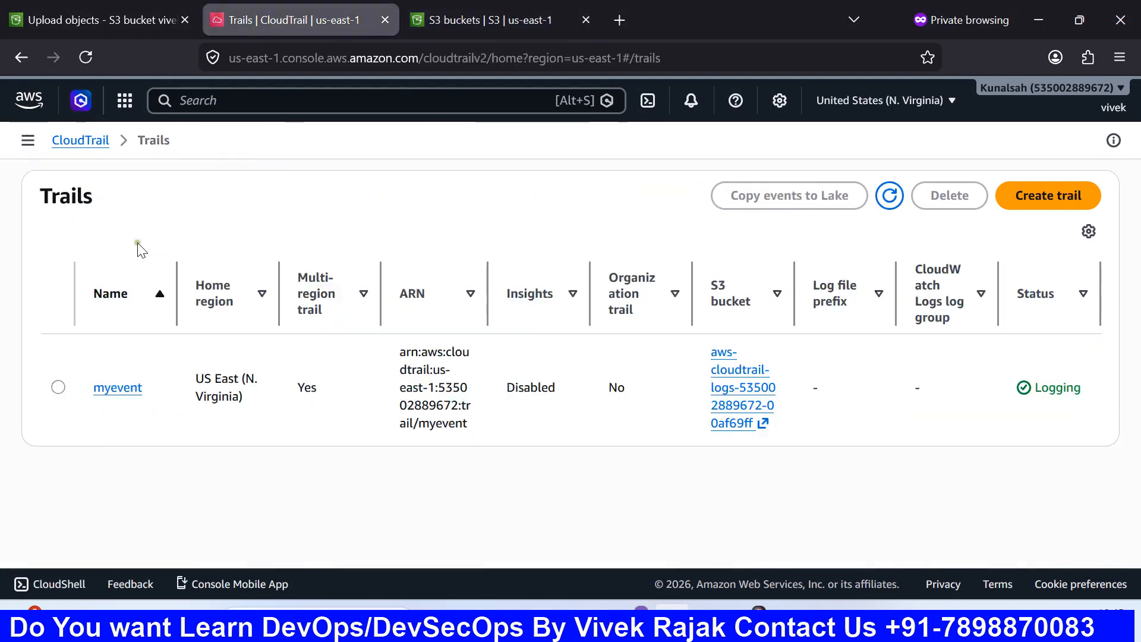
pyautogui.click(24, 142)
pyautogui.click(66, 251)
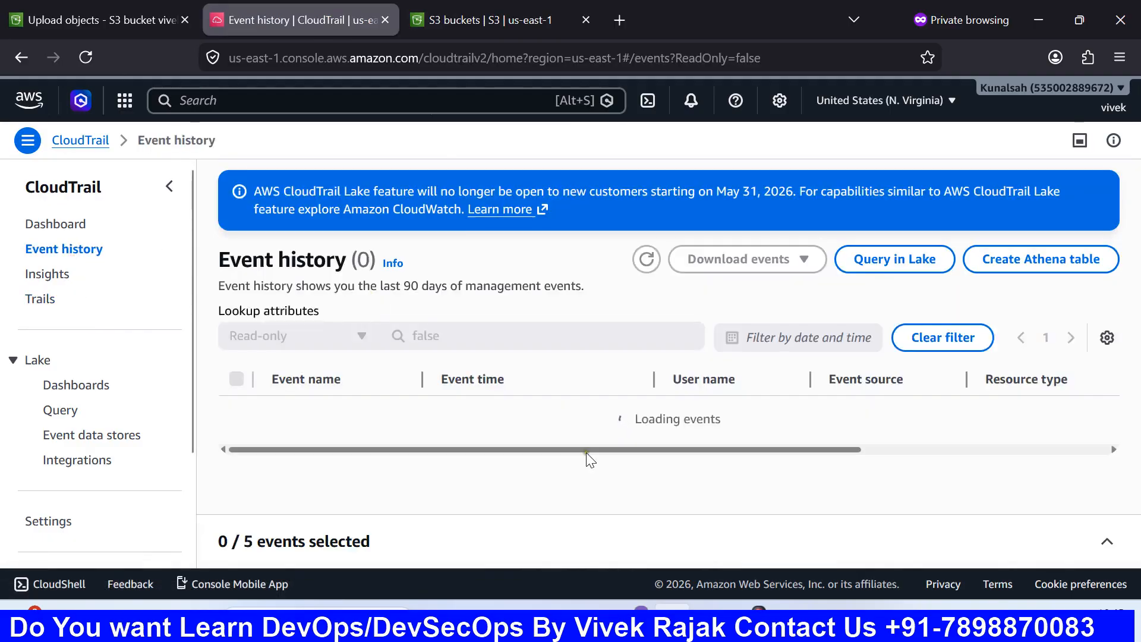
# Set the event history lookup attribute to Resource name, refresh the events, and look through the recorded management events.
pyautogui.click(380, 332)
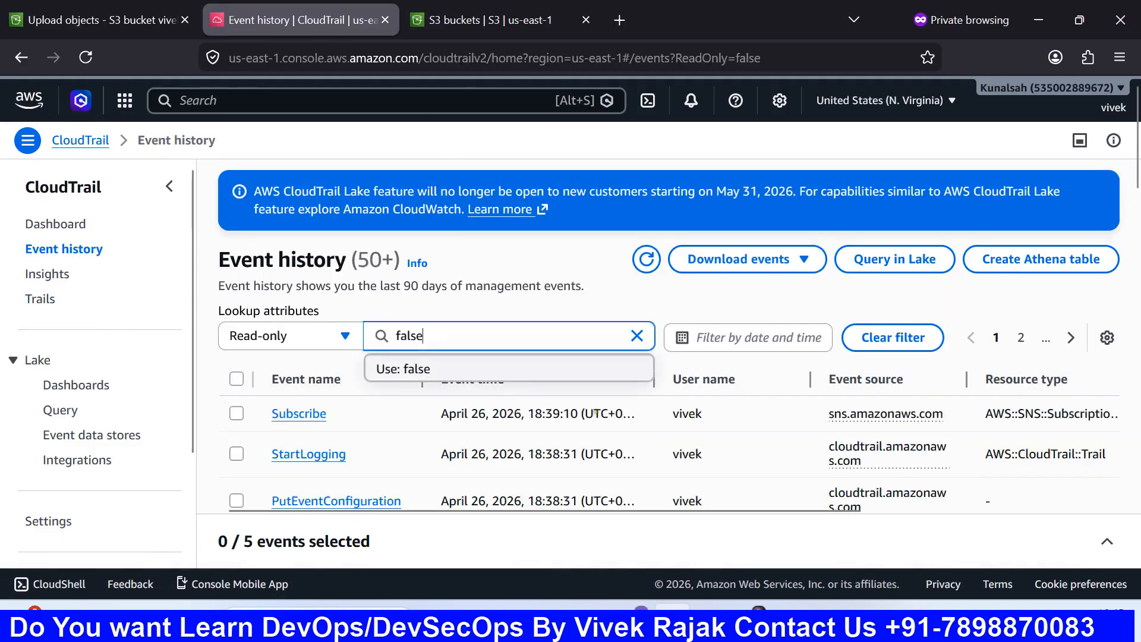
pyautogui.click(326, 337)
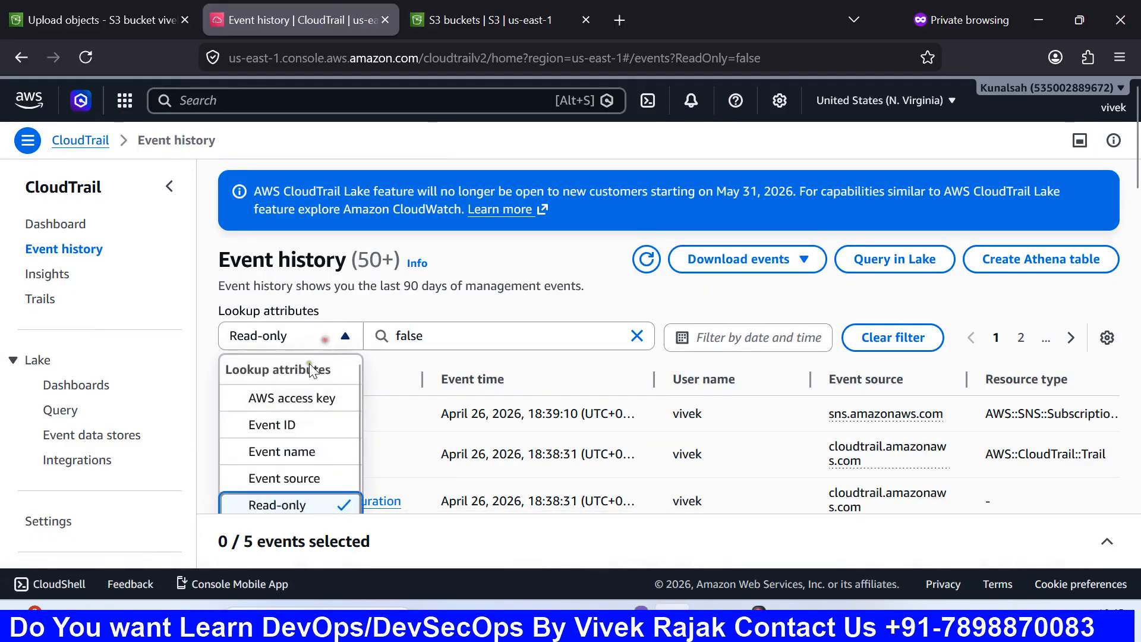
pyautogui.scroll(-1, 301, 476)
pyautogui.click(296, 493)
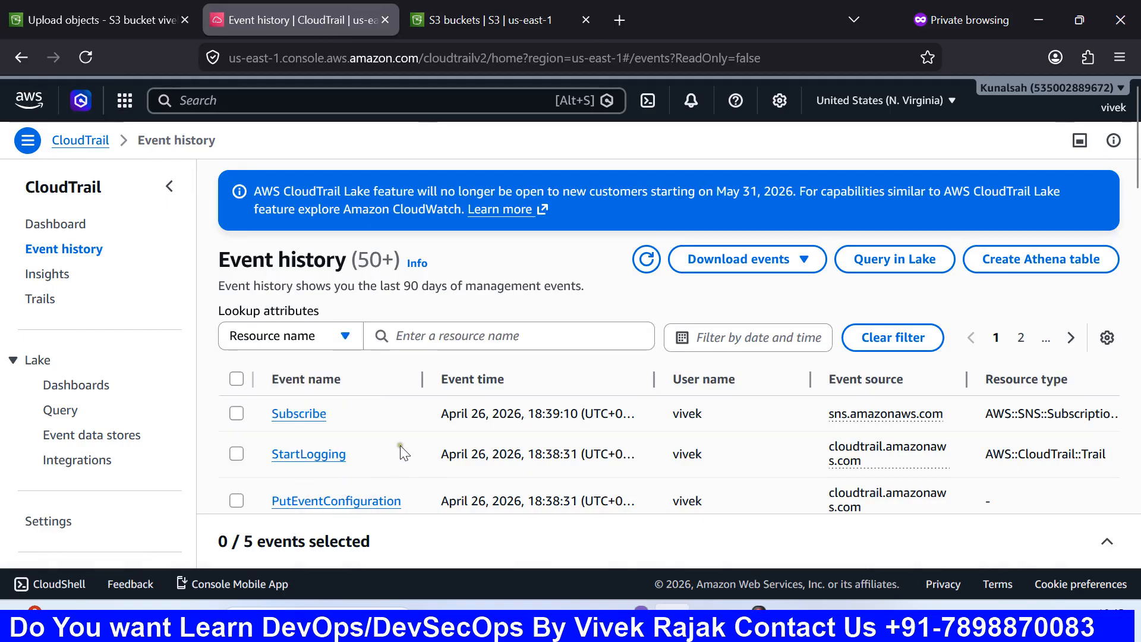
pyautogui.click(646, 259)
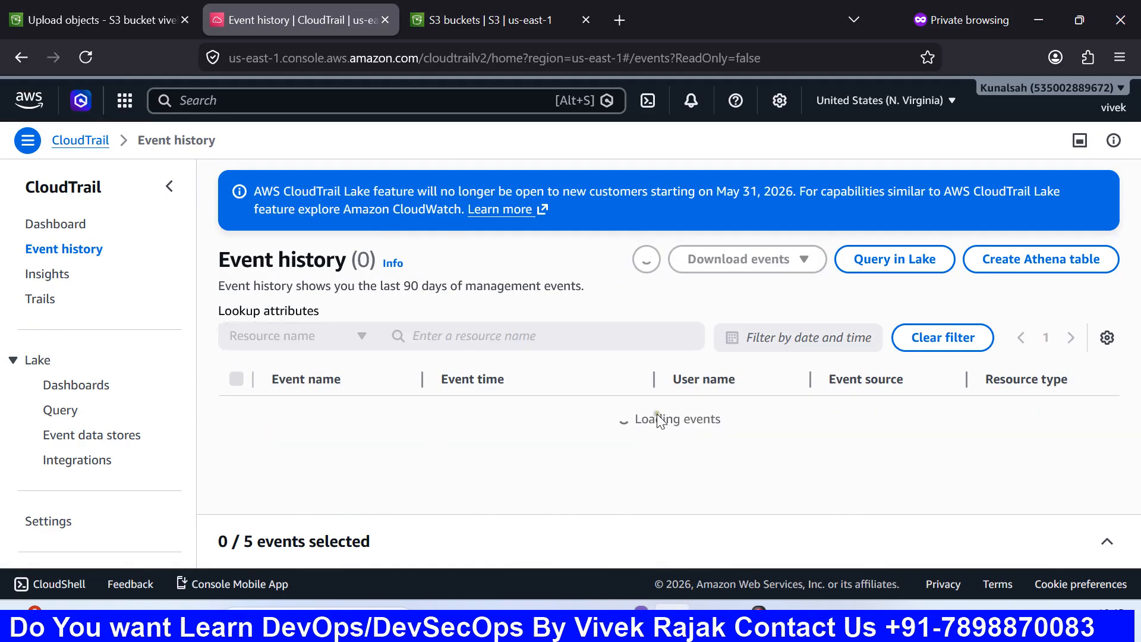
pyautogui.scroll(-4, 500, 523)
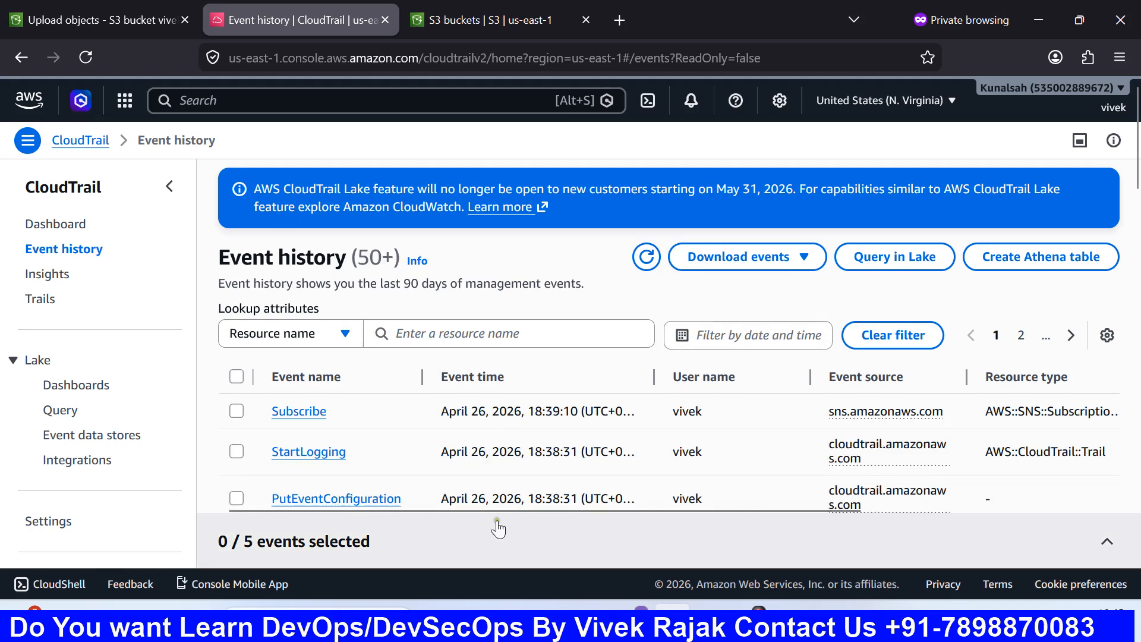
pyautogui.scroll(4, 511, 456)
pyautogui.scroll(-6, 514, 455)
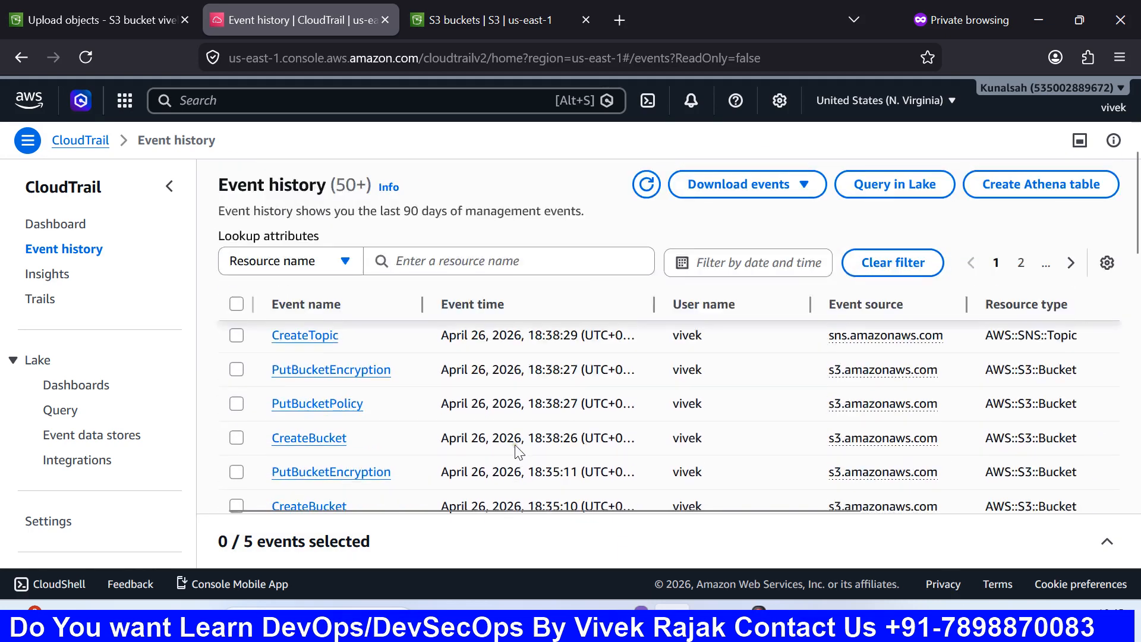